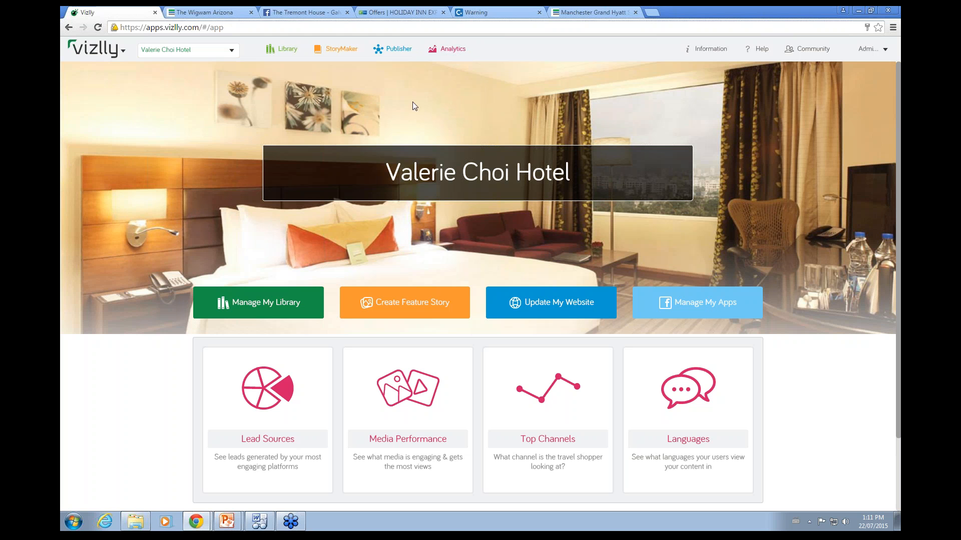
Step: Browse the Publisher, hotel selector and logo menus, then go to Library, triggering the session-expired logout
click(395, 48)
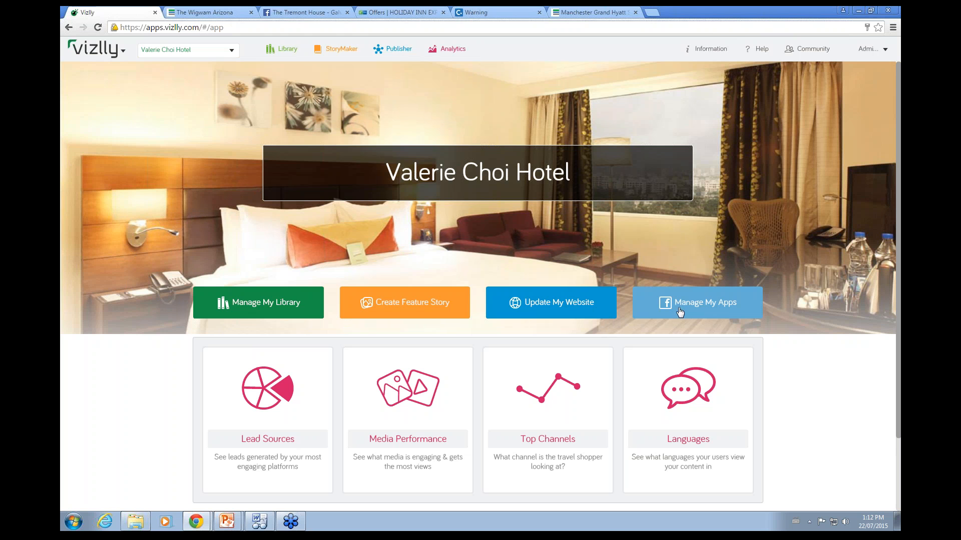
mouse_move(715, 50)
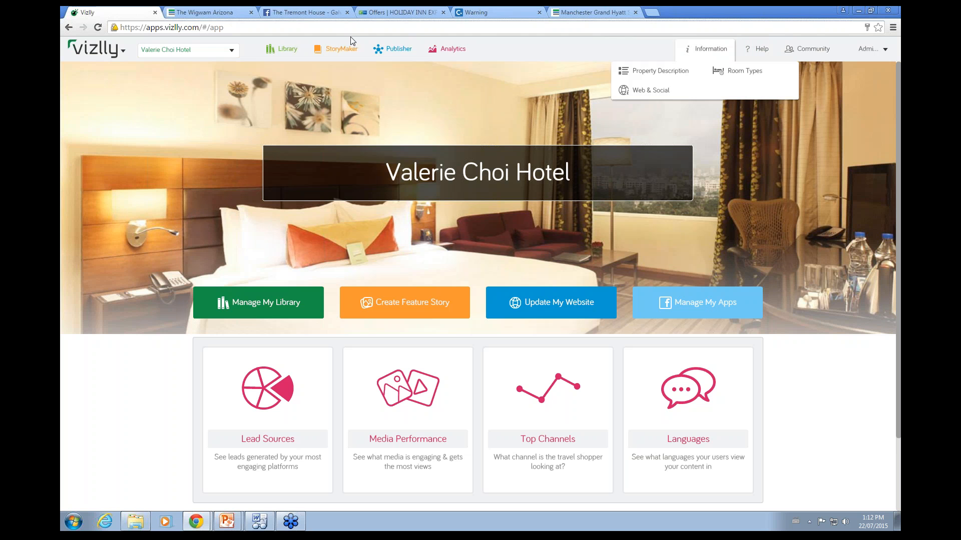
click(230, 51)
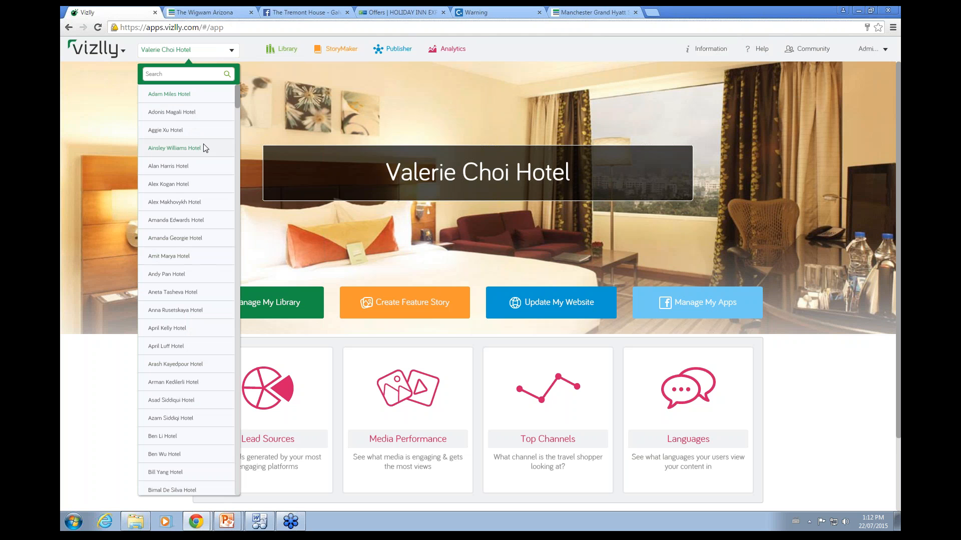
click(122, 54)
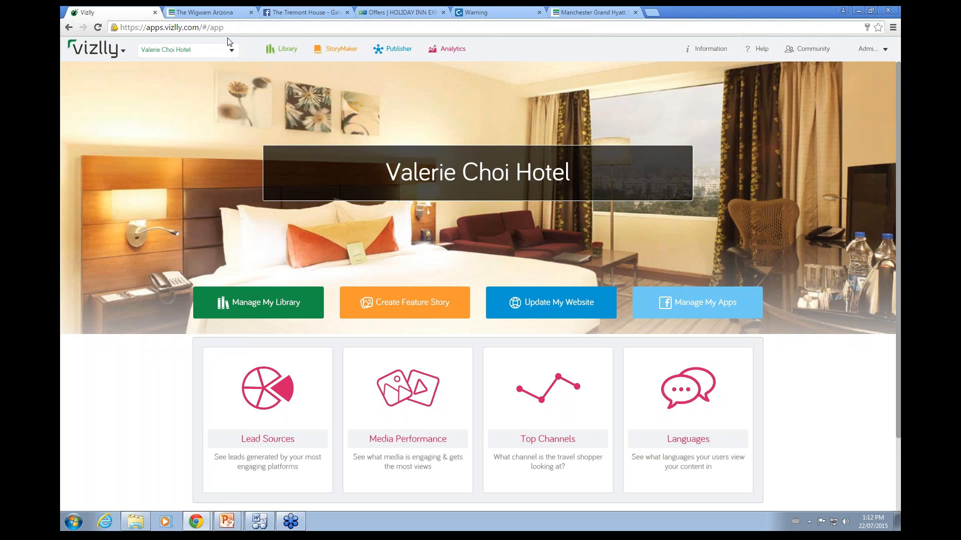
click(278, 59)
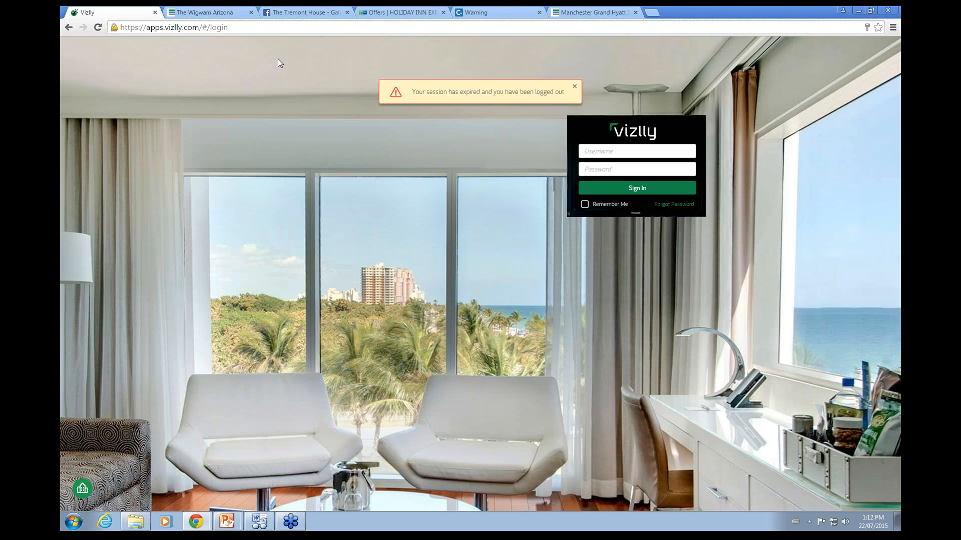
Step: Log back in with the account e-mail and password, correcting a typo in the username
click(593, 154)
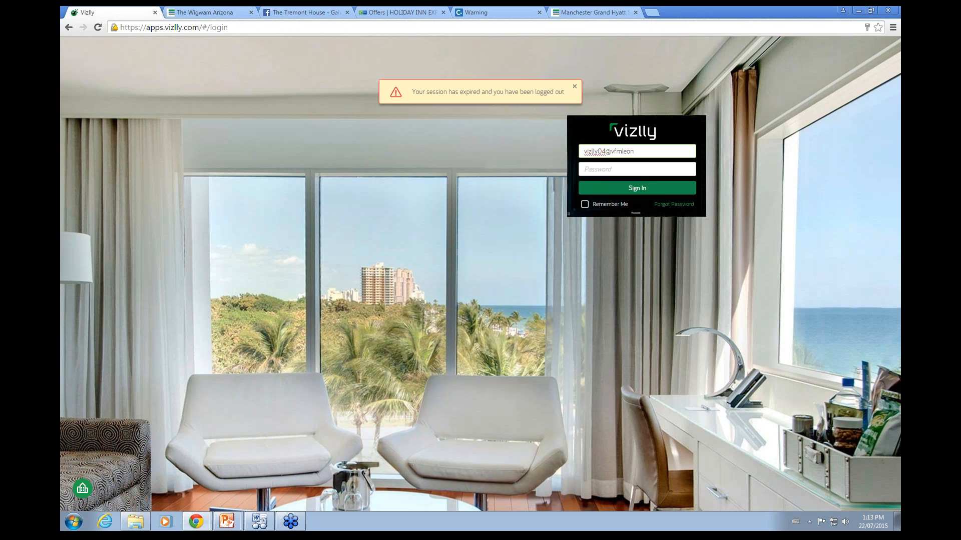
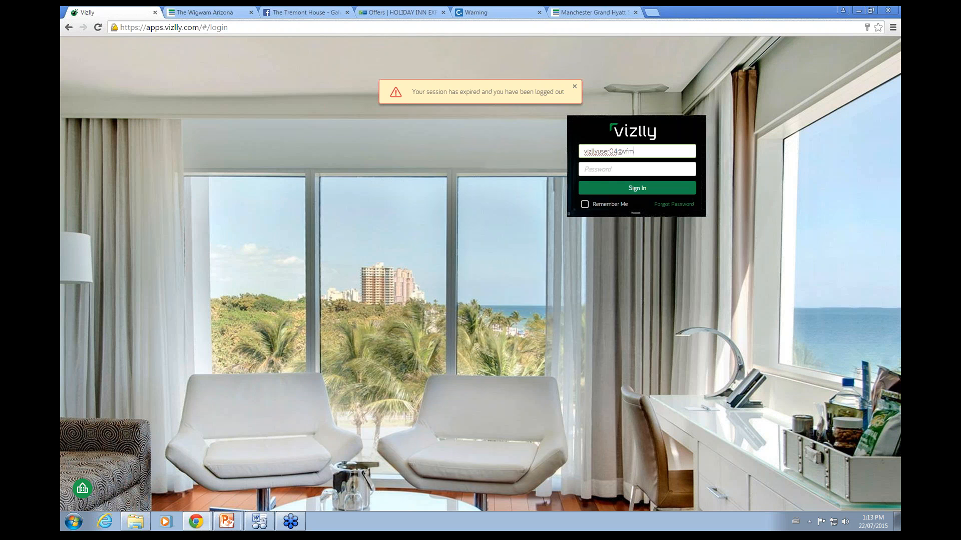
key(Tab)
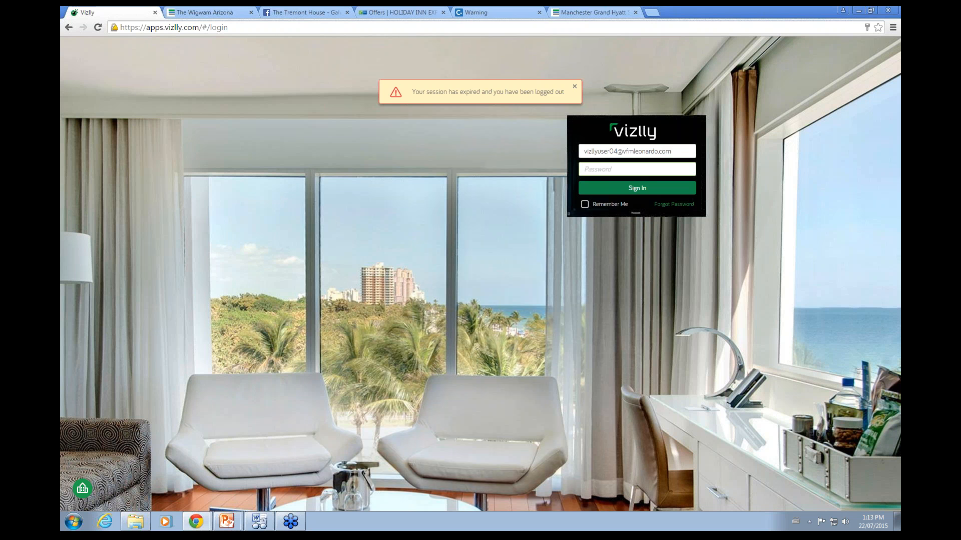
text(p•••)
key(Return)
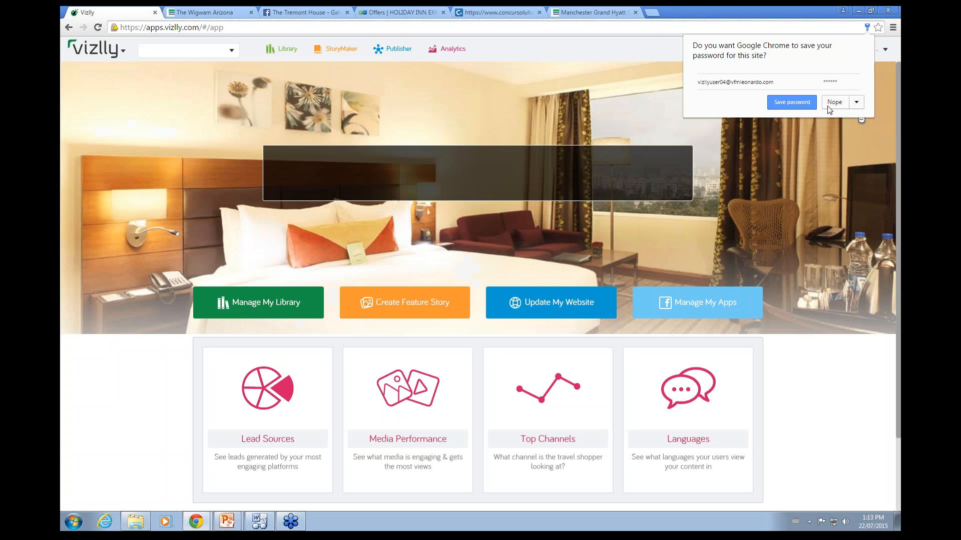
Step: Decline saving the password, select Sarah Clanfield Hotel via a 'sara' search, and open its Library
click(832, 103)
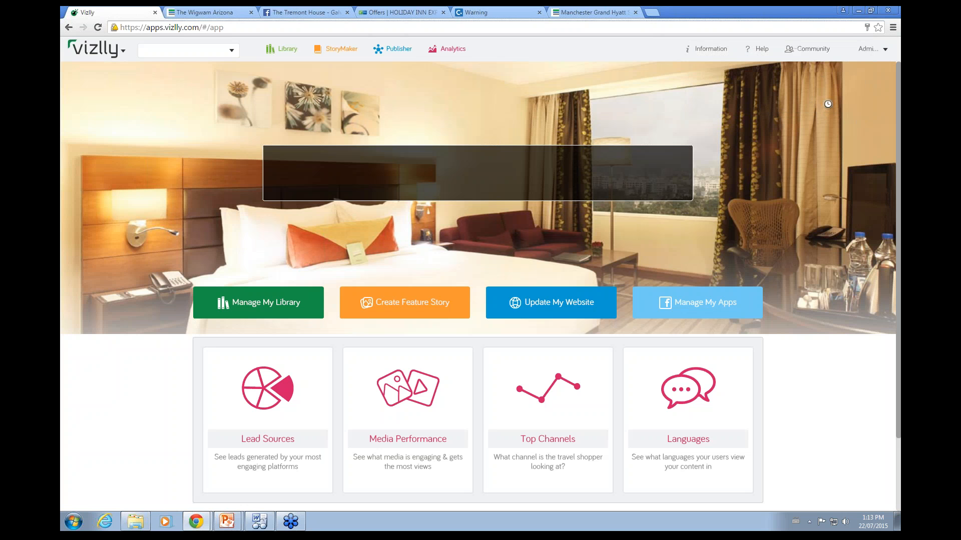
mouse_move(406, 60)
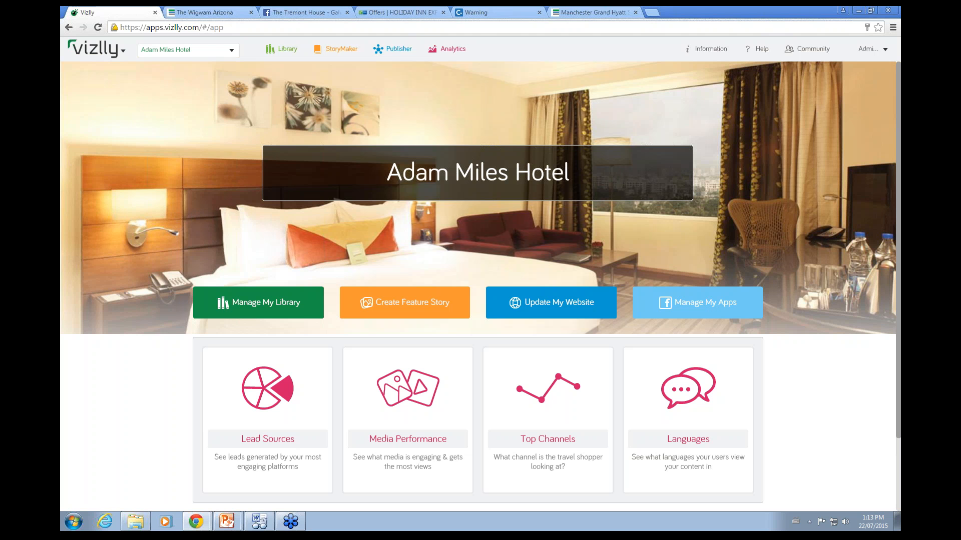
click(171, 54)
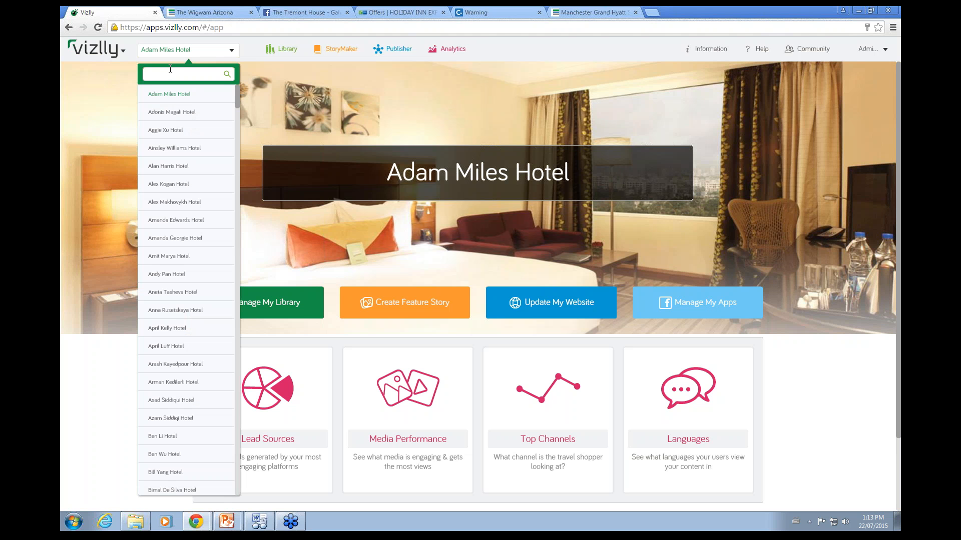
text(sara)
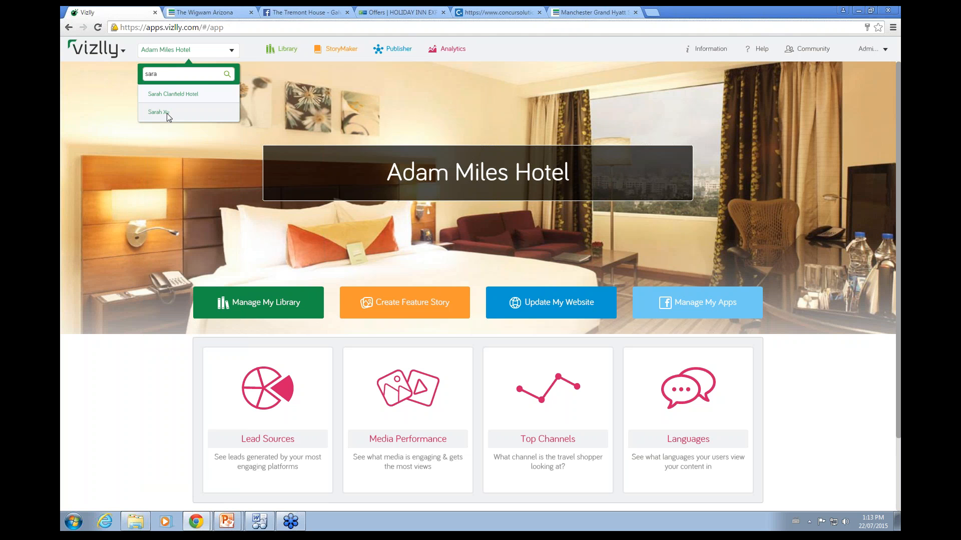
click(171, 97)
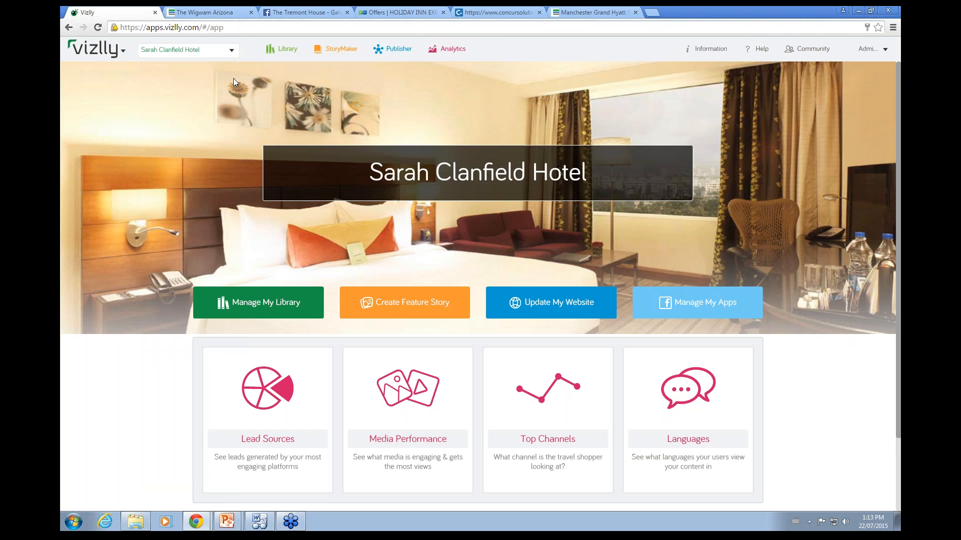
click(266, 59)
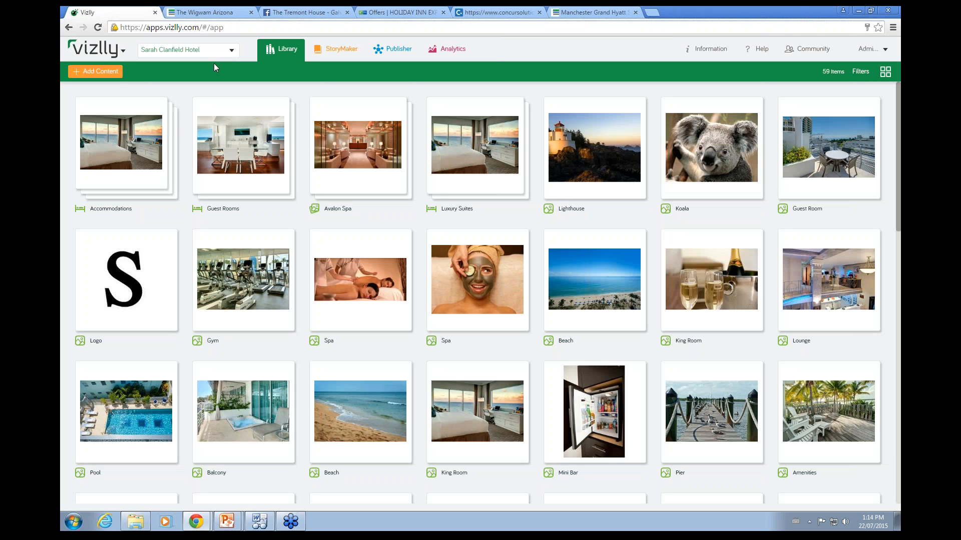
Step: Add new content by selecting the tall and panoramic Exterior photo files for upload
click(117, 74)
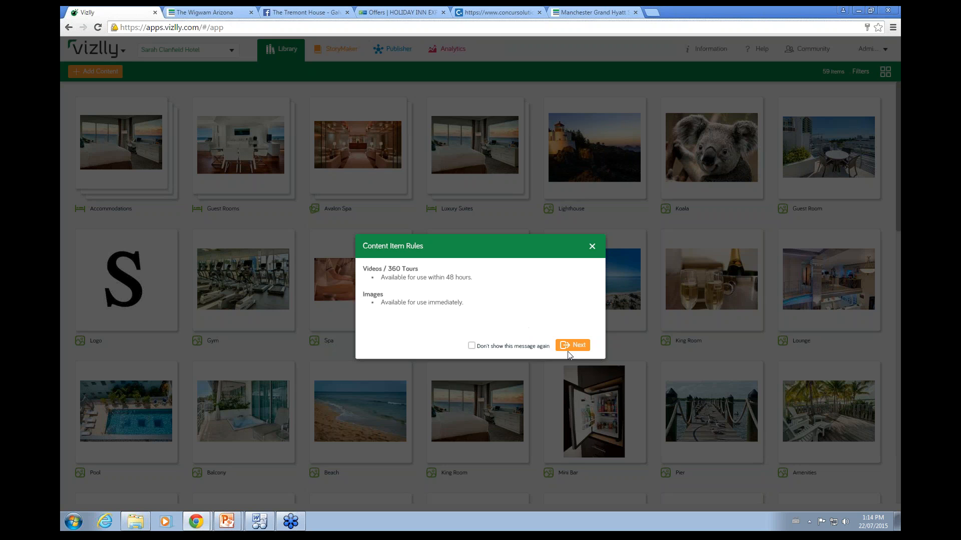
click(571, 346)
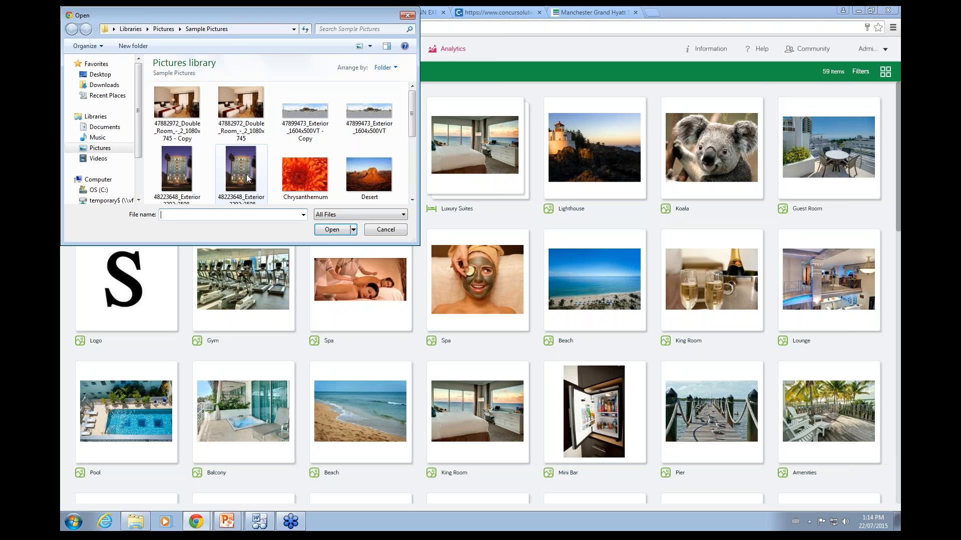
click(246, 174)
ctrl+click(305, 110)
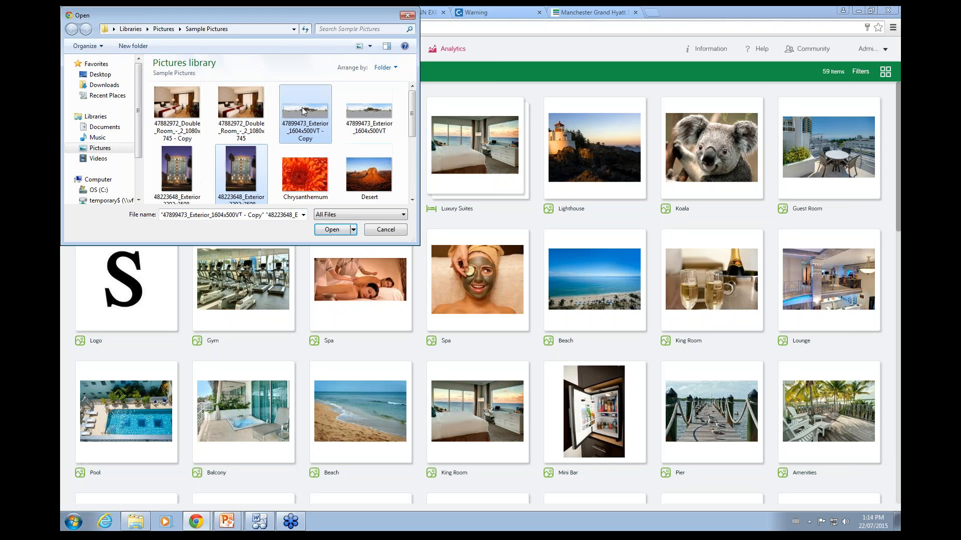
click(332, 229)
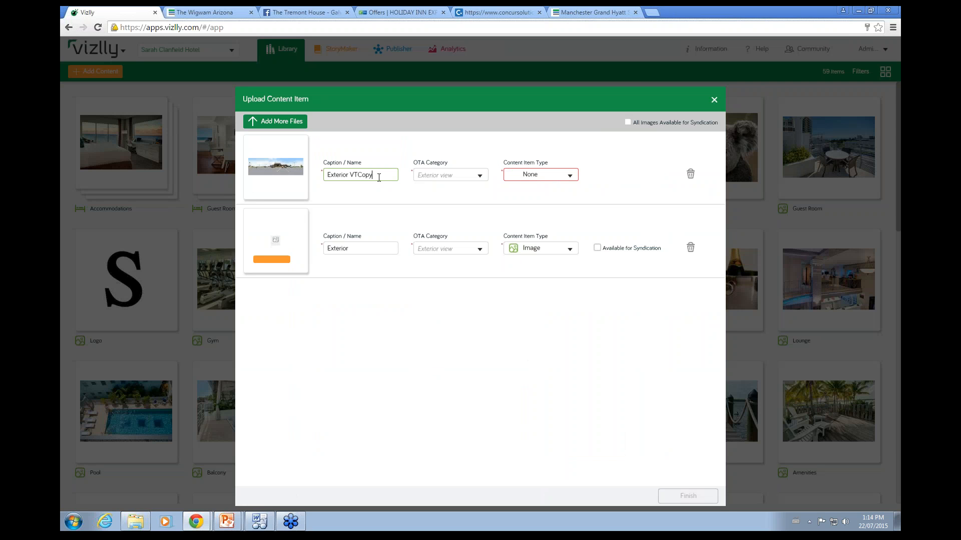
Step: Caption the photos Exterior, set content type to Image, leave syndication off, and finish uploading
key(BackSpace)
key(BackSpace)
key(BackSpace)
key(BackSpace)
key(BackSpace)
key(BackSpace)
key(BackSpace)
key(BackSpace)
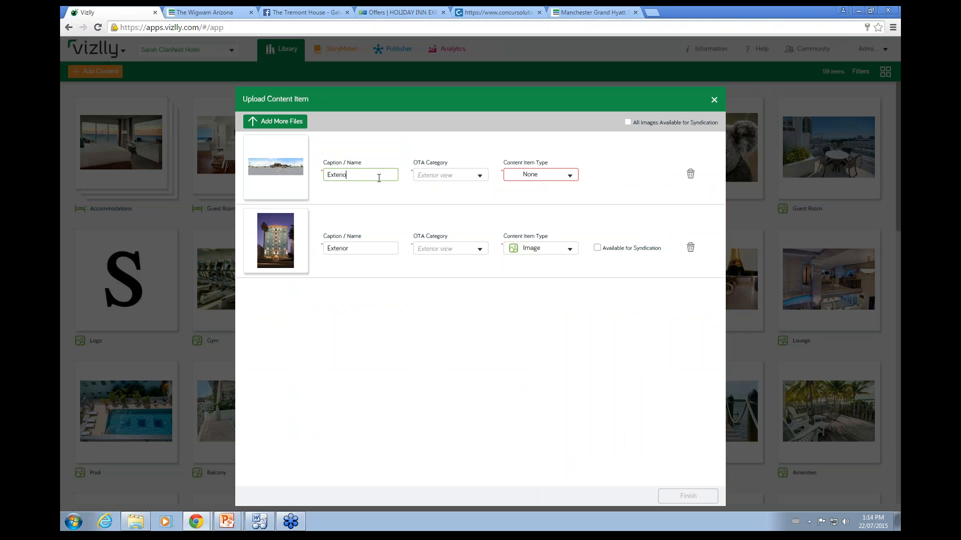
text(r)
click(435, 176)
click(436, 177)
click(519, 176)
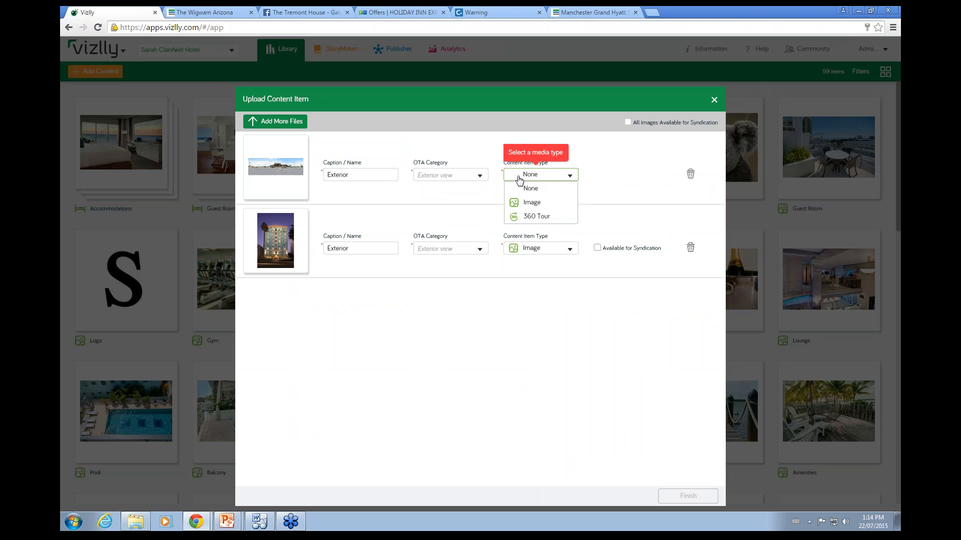
click(533, 203)
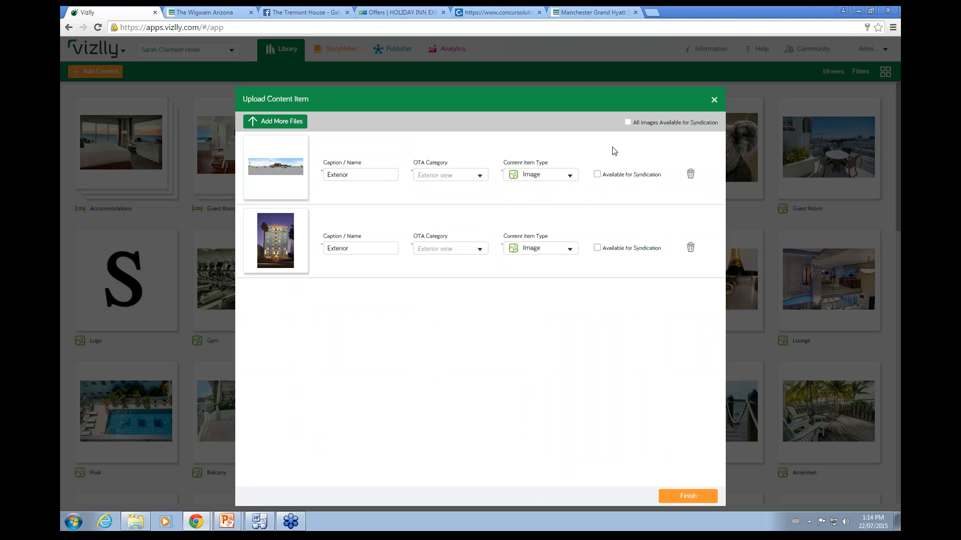
click(627, 123)
click(627, 125)
click(627, 123)
click(627, 123)
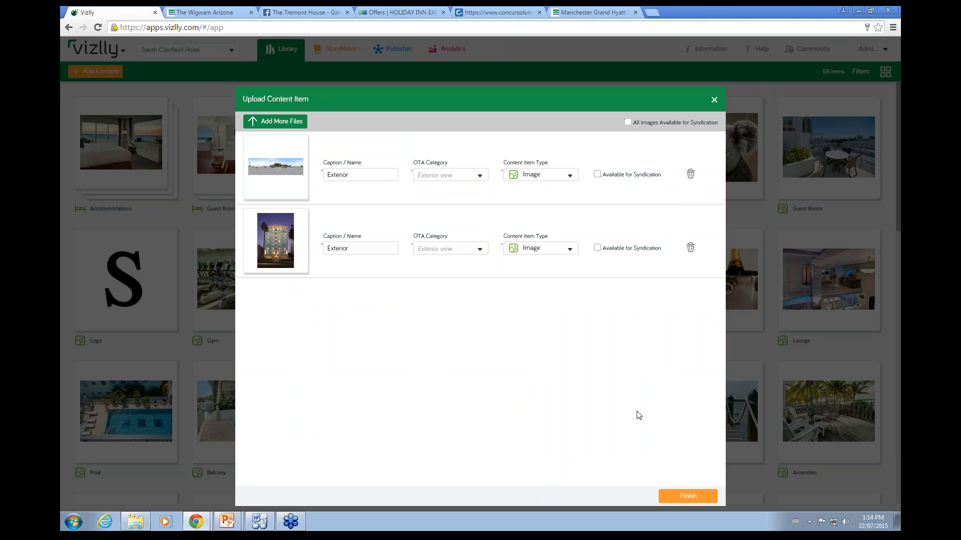
click(674, 496)
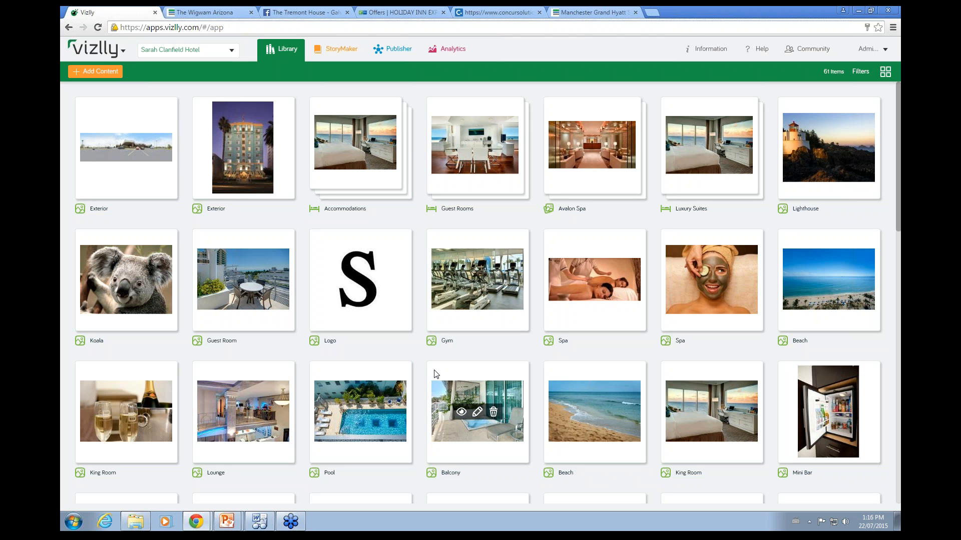
Step: On The Wigwam Arizona page, view the SLEEP room photos: Adobe Pool Suite, Traditional Suites, Adobe Traditional
click(210, 13)
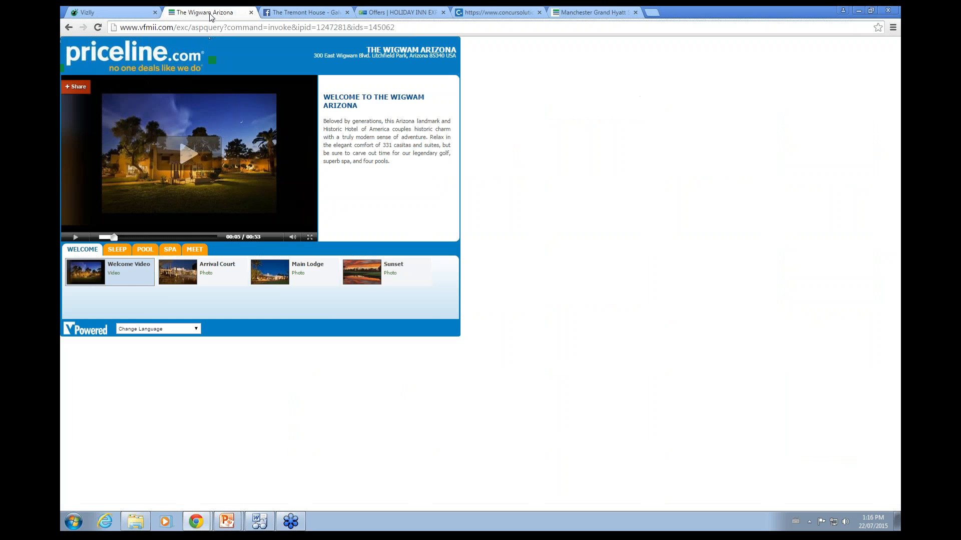
click(118, 249)
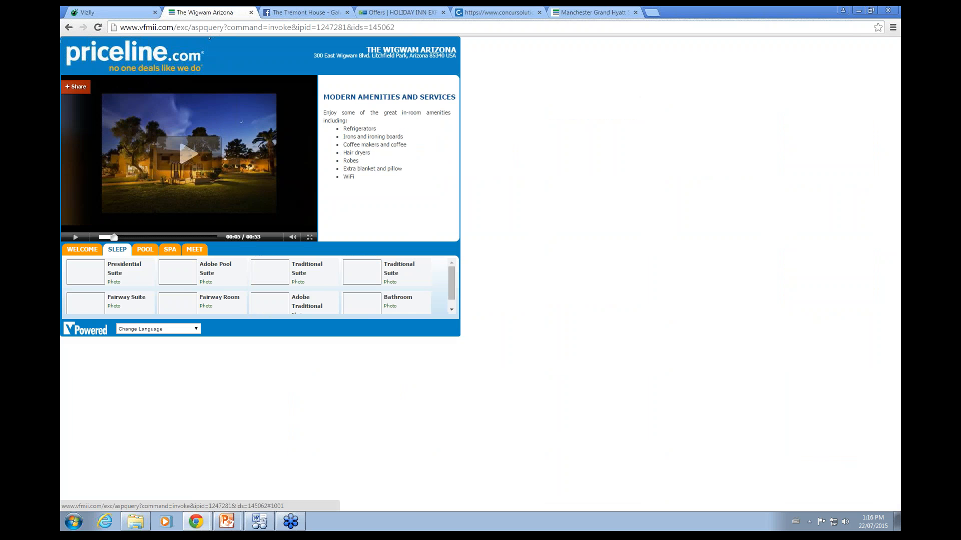
click(173, 277)
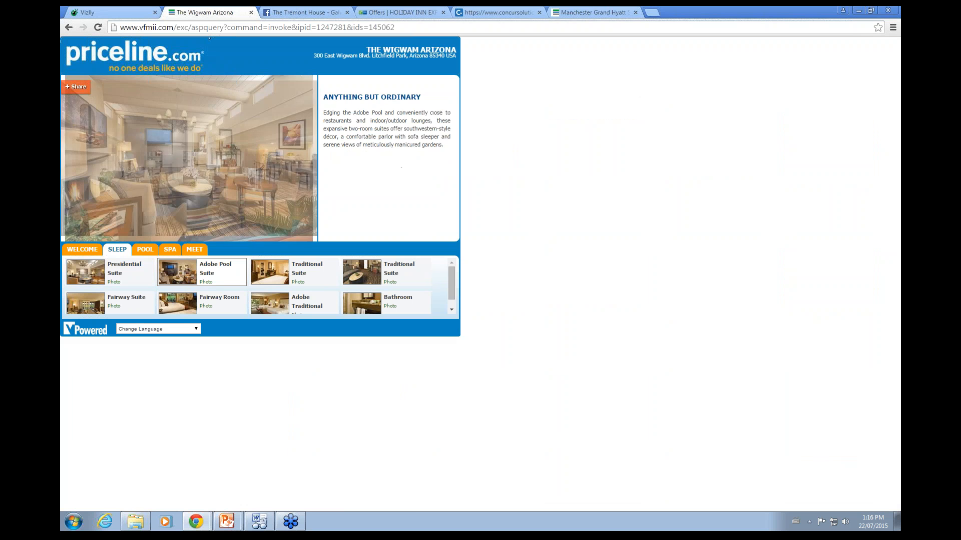
click(258, 281)
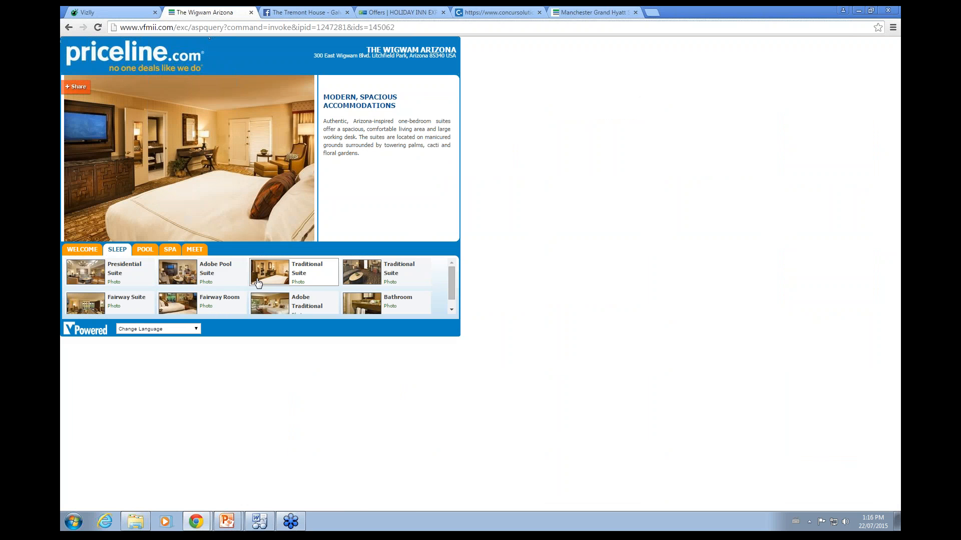
click(364, 280)
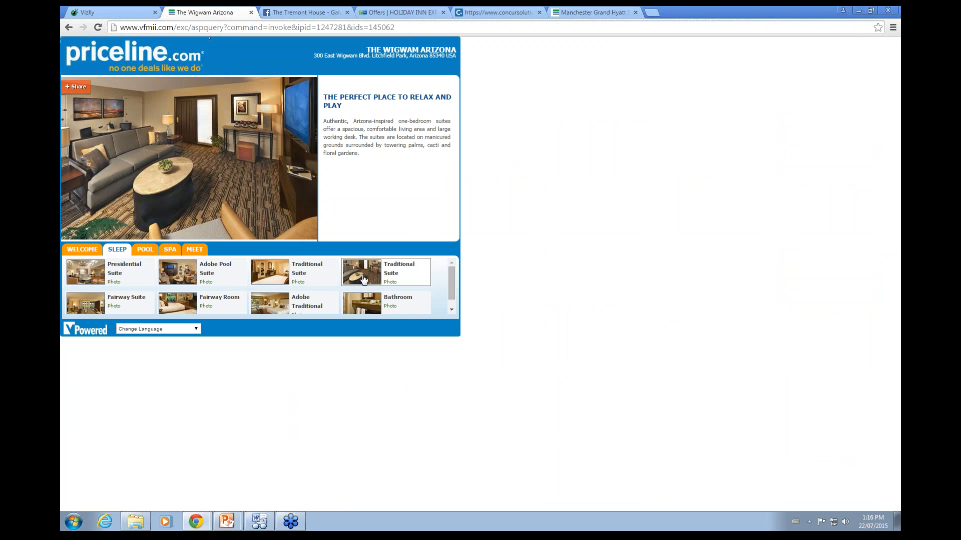
click(304, 302)
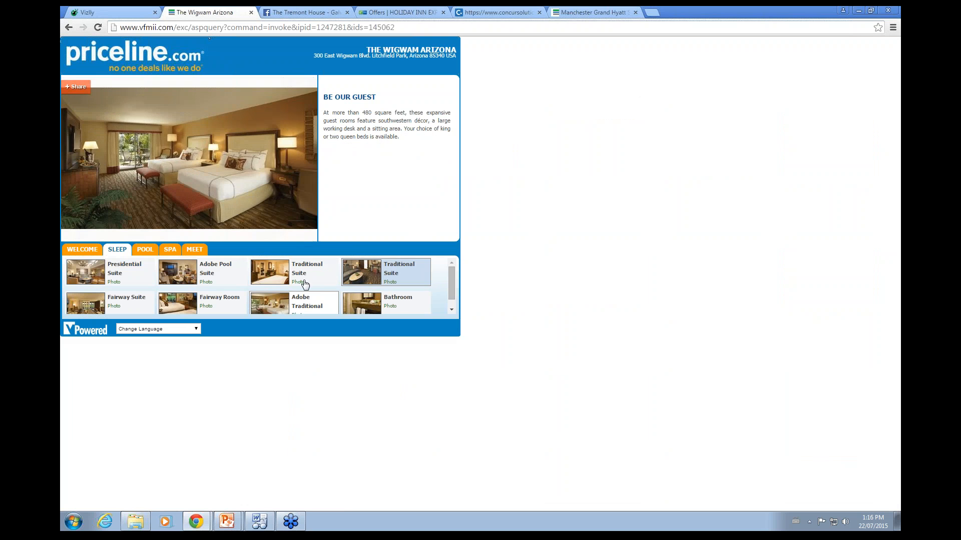
Step: Show the pool photos, view the Oasis Pool and select its heading and description text
click(145, 250)
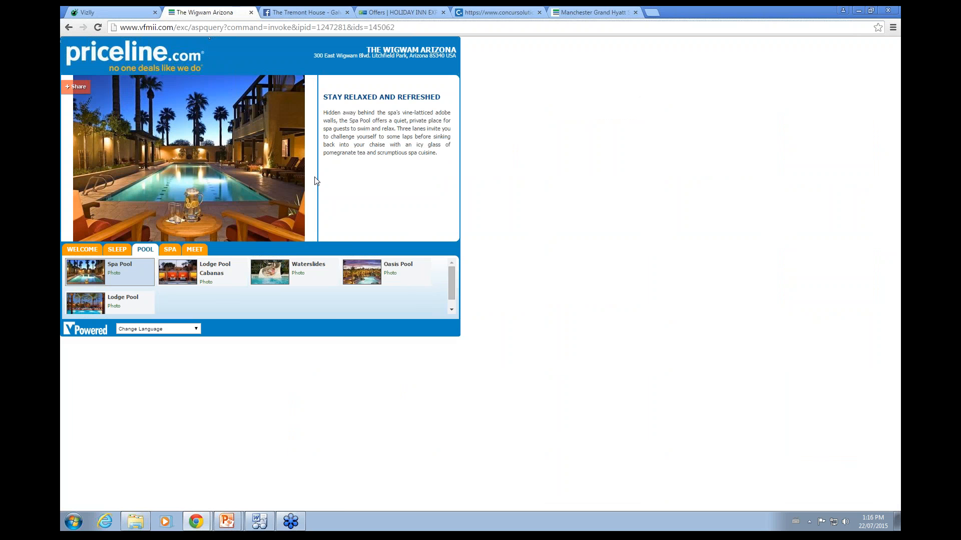
triple_click(343, 131)
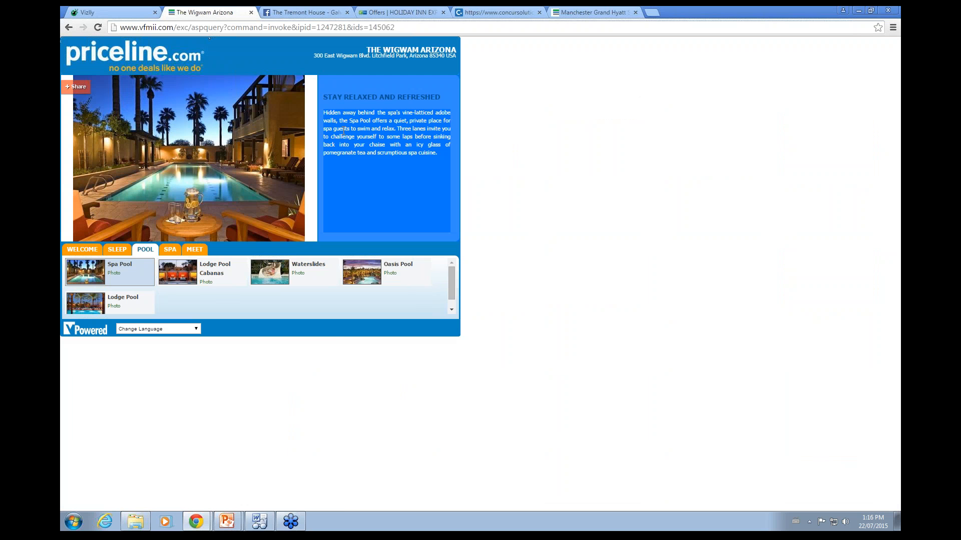
click(344, 131)
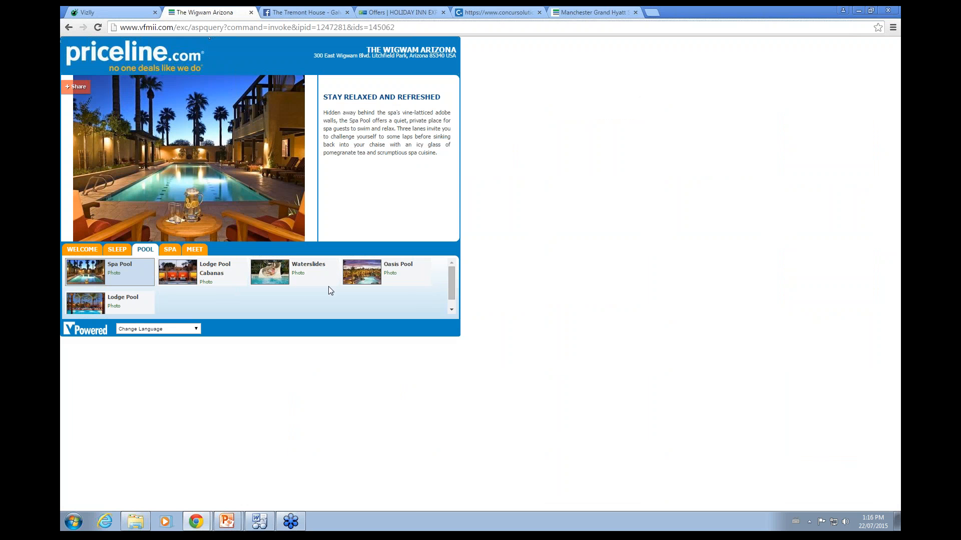
click(361, 274)
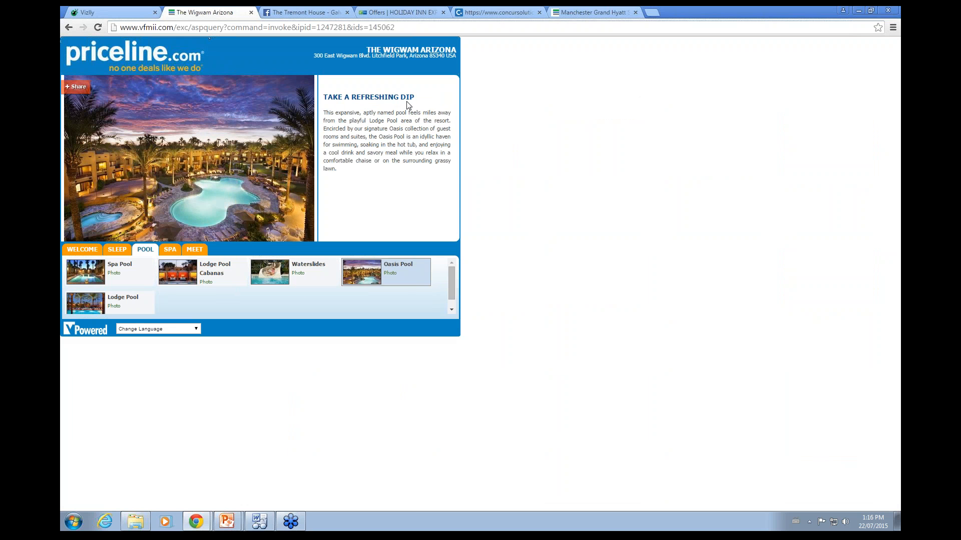
drag(414, 100, 324, 96)
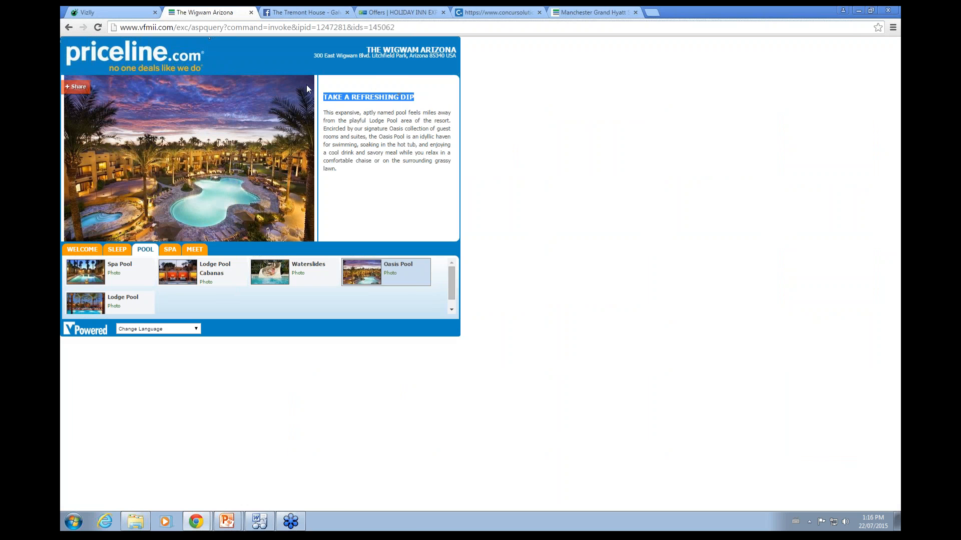
click(328, 117)
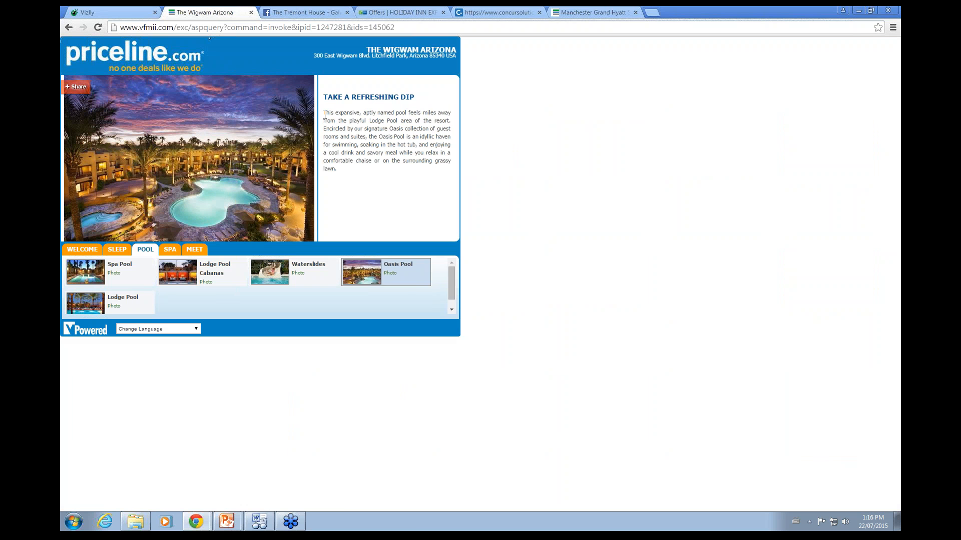
drag(324, 115, 385, 165)
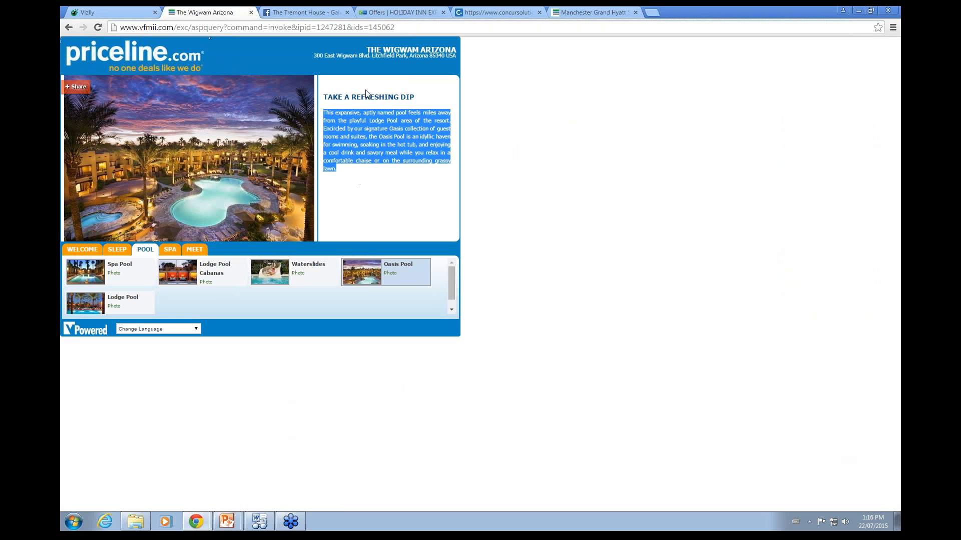
click(401, 138)
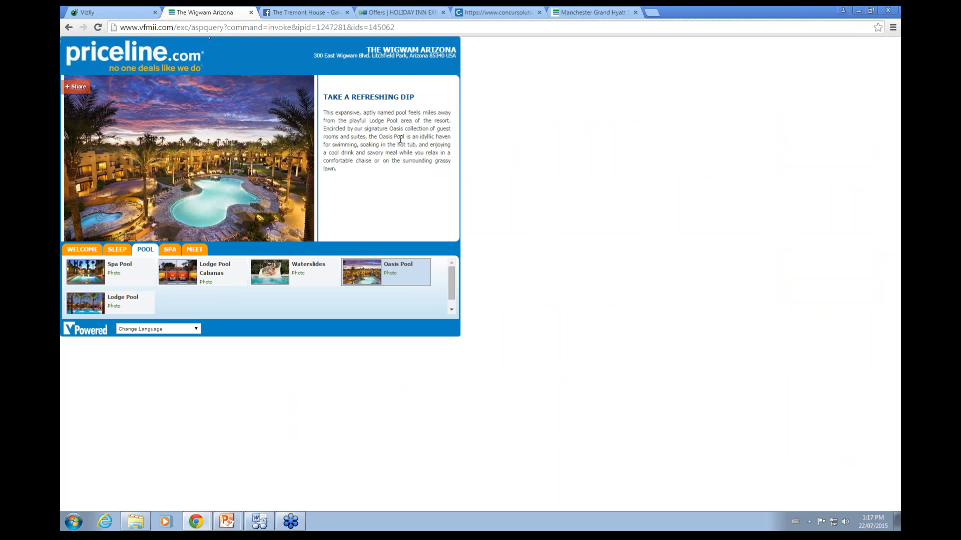
click(87, 12)
Step: Open the Exterior image card and enter the short description 'Enjoy your stay at Hotel Sarah'
mouse_move(229, 114)
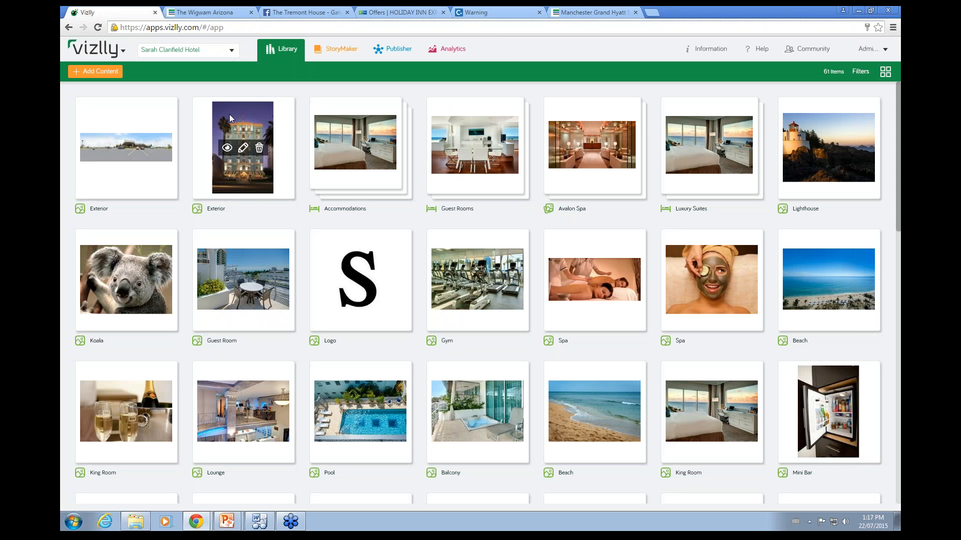
click(248, 160)
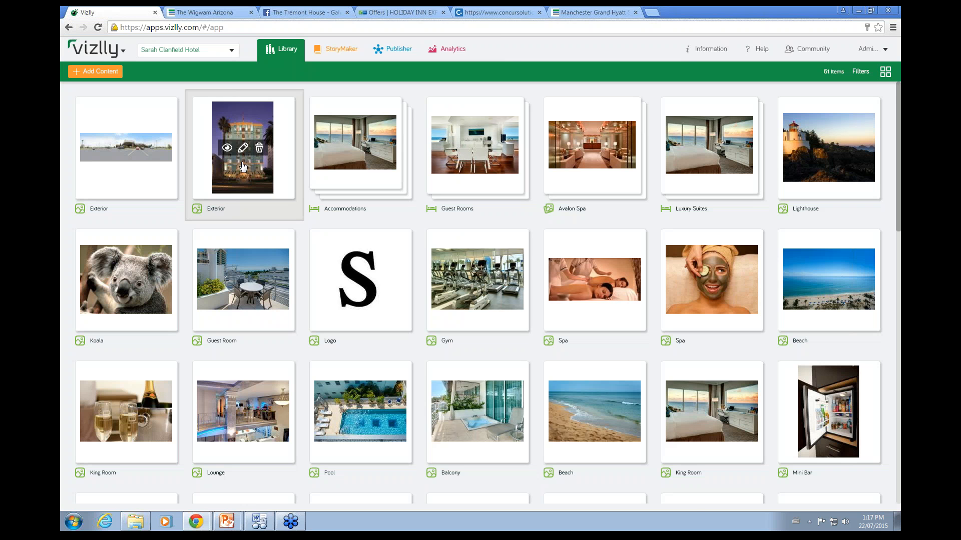
double_click(242, 165)
click(379, 398)
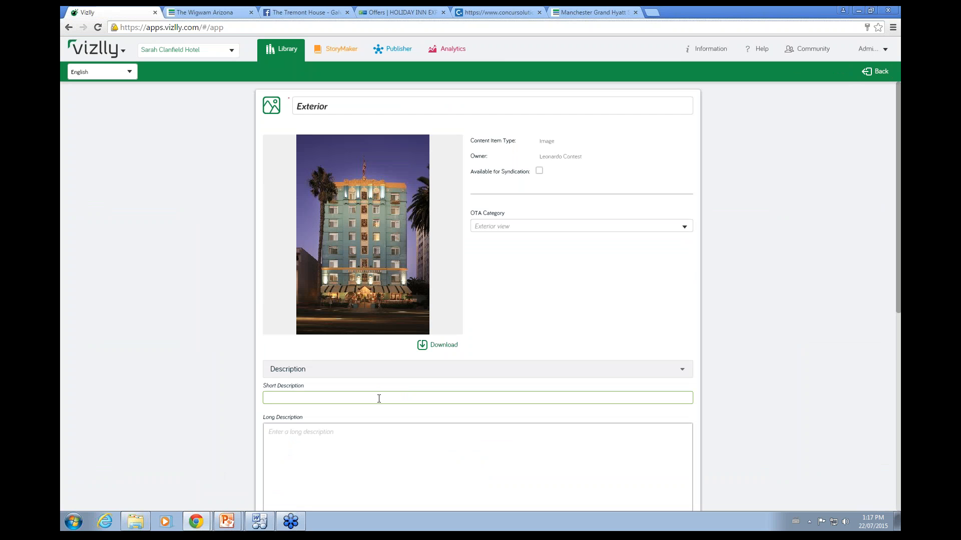
text(E)
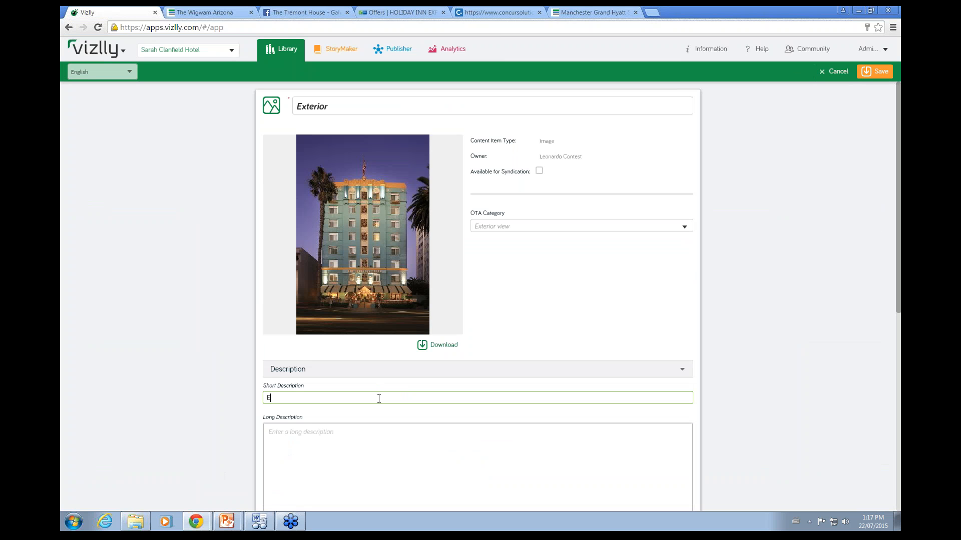
text(njoy your stay at Hotel Sarah!)
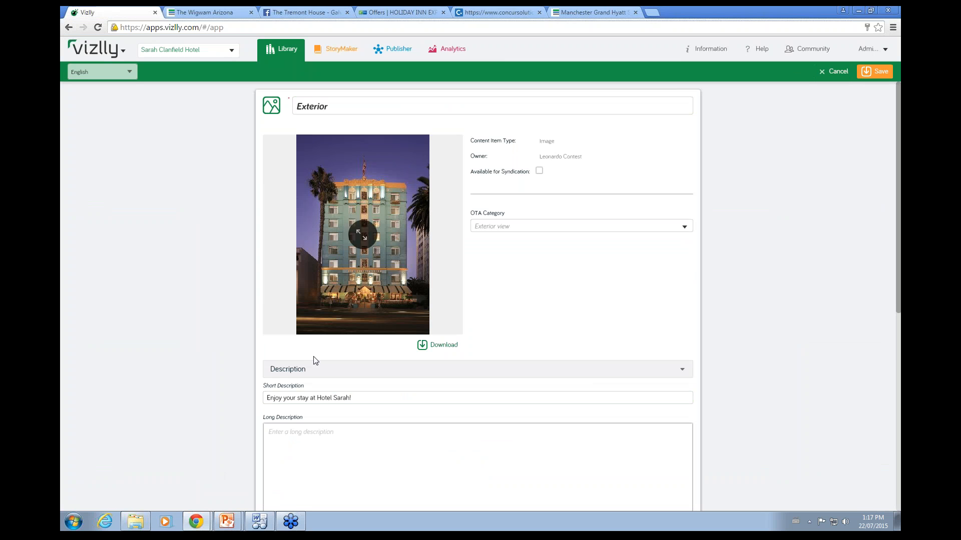
click(350, 397)
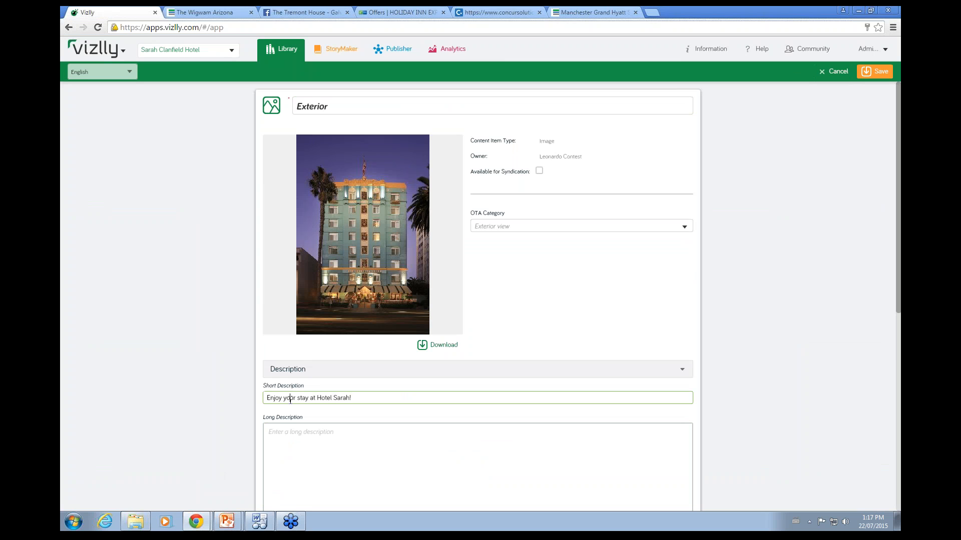
Step: Write the long description intro 'Come and enjoy a nights stay at Hotel Sarah... great amenities like'
click(301, 440)
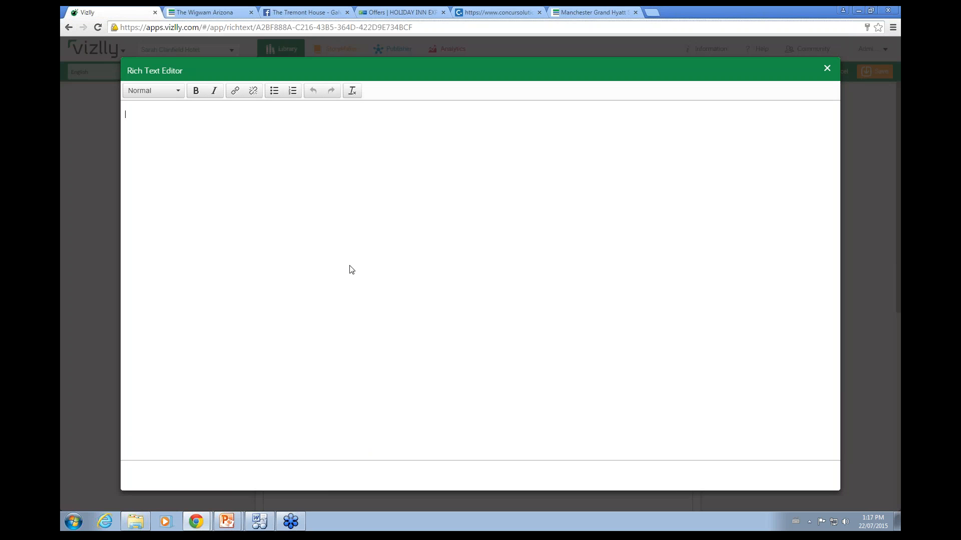
text(Come and enjoy a nights stay a)
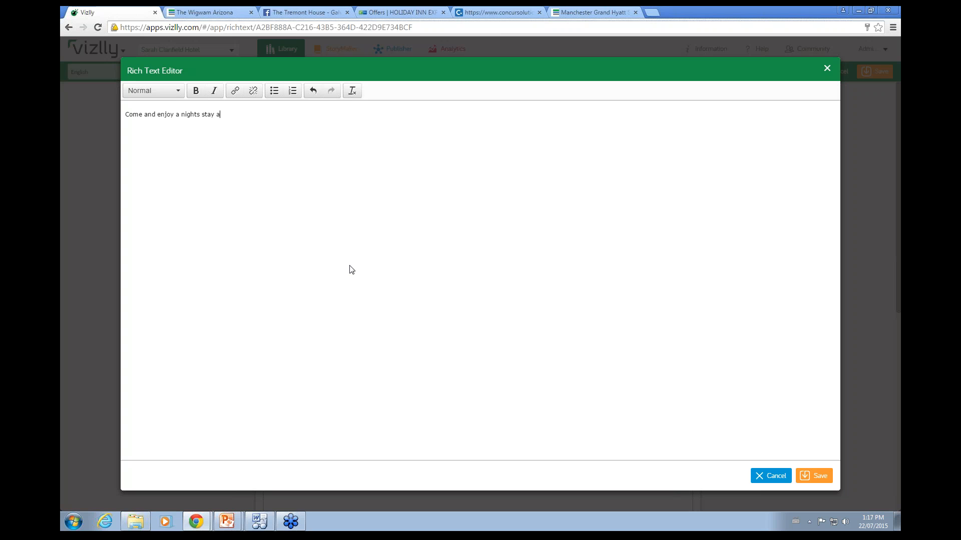
text(t Hotel Sarah. Here you can enjoy great a)
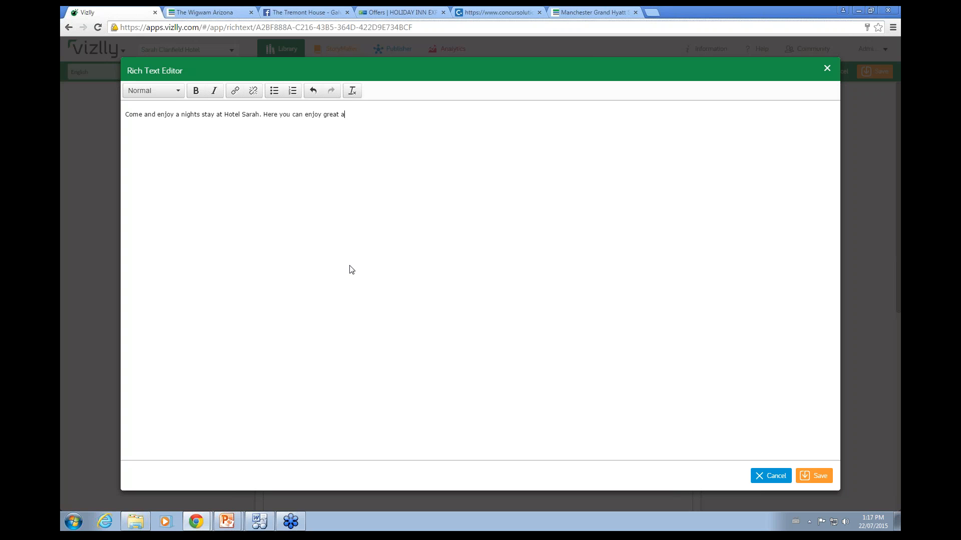
text(mneites like)
key(BackSpace)
key(BackSpace)
key(BackSpace)
text(ike)
key(Return)
Step: Add a bullet list: free parking, free wifi, amazing staff!, and keep the text
click(274, 91)
text(free parking)
key(Return)
text(free wifi )
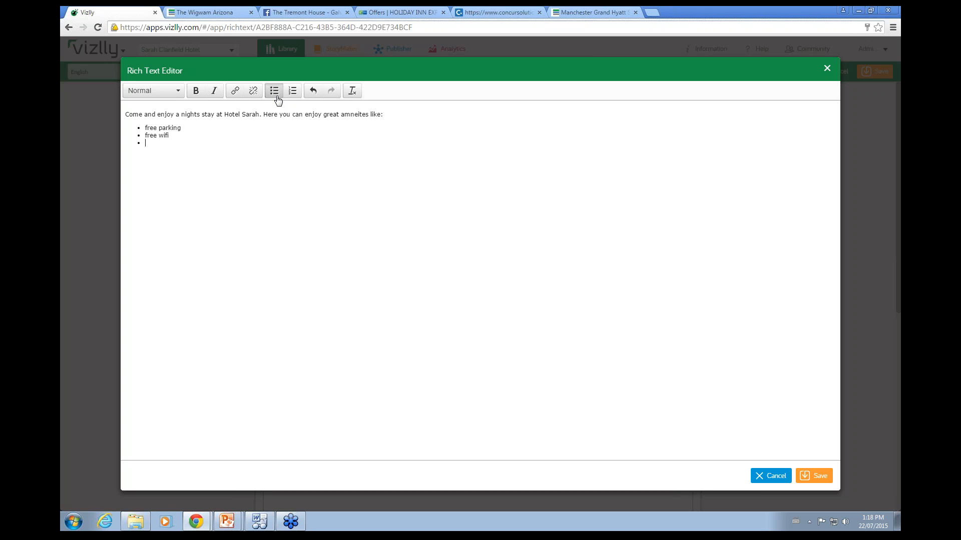
text(amazing stag)
key(BackSpace)
text(ff!)
click(814, 475)
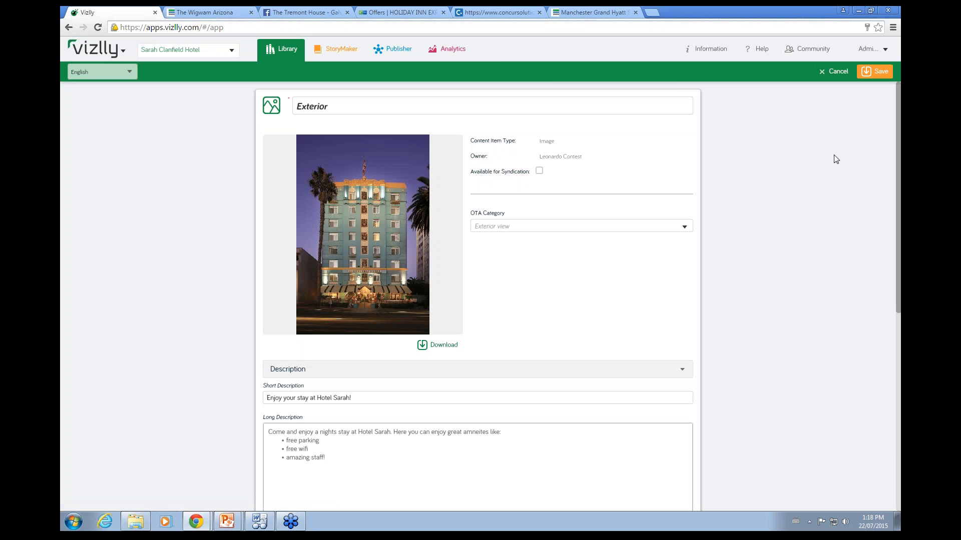
Step: Save the Exterior image edits and go back to the Library grid
click(860, 72)
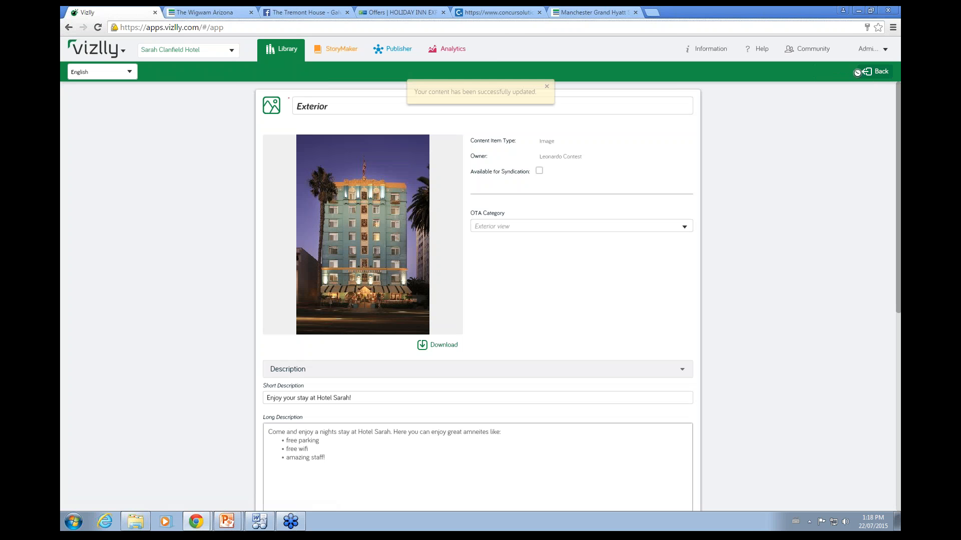
click(862, 75)
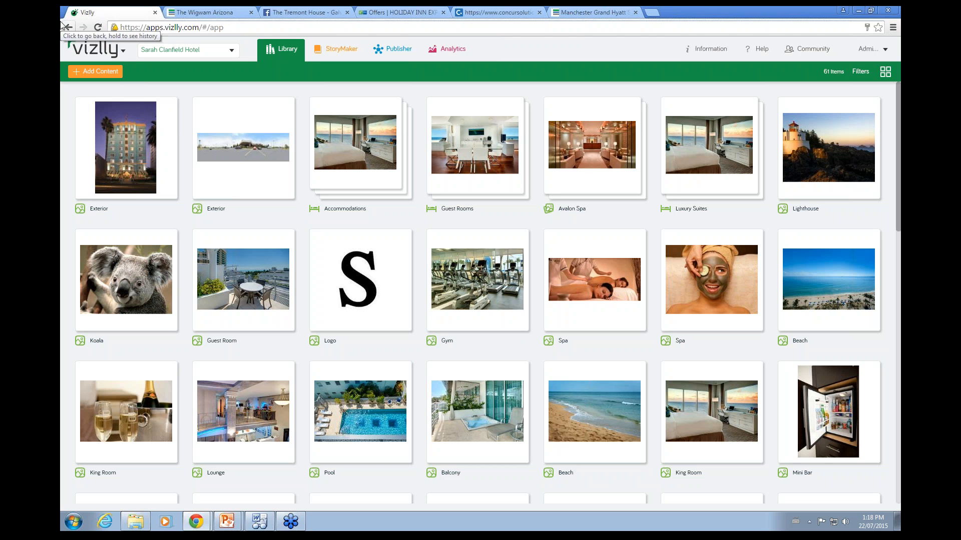
Step: Choose Feature Story from the StoryMaker menu, then switch to The Wigwam Arizona viewer
mouse_move(275, 320)
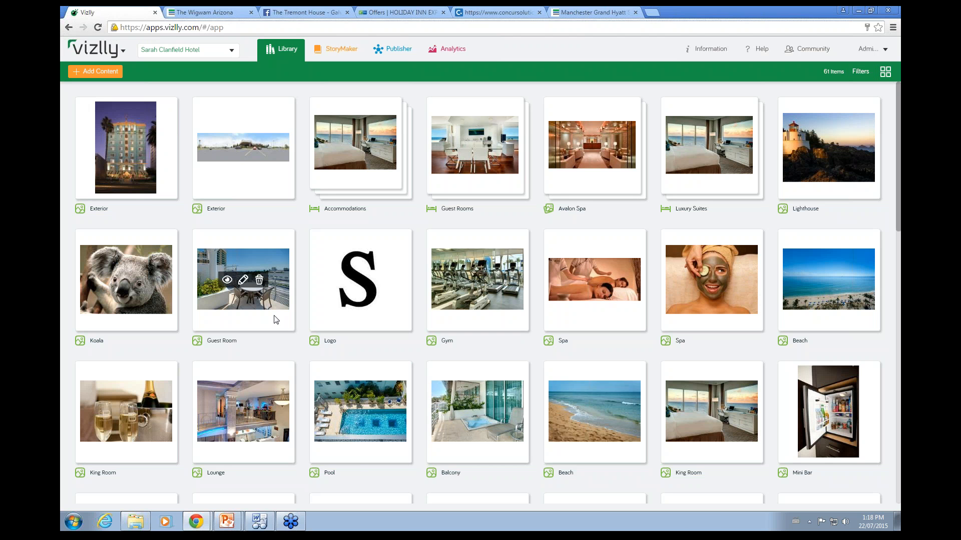
click(337, 52)
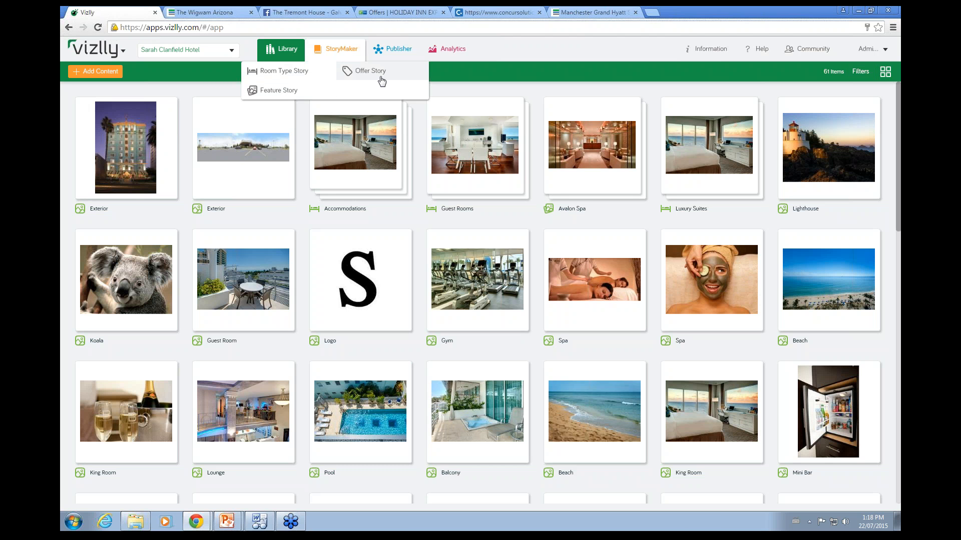
click(292, 94)
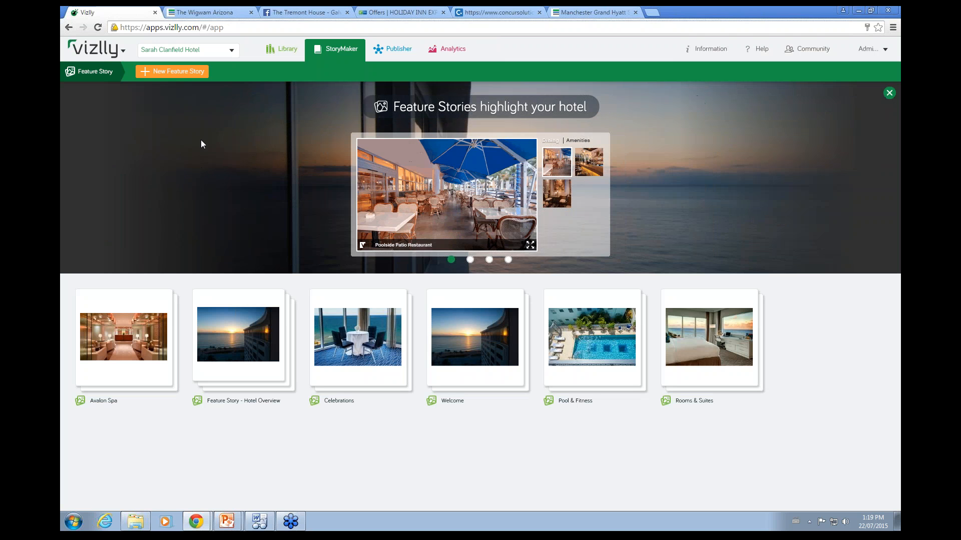
click(196, 12)
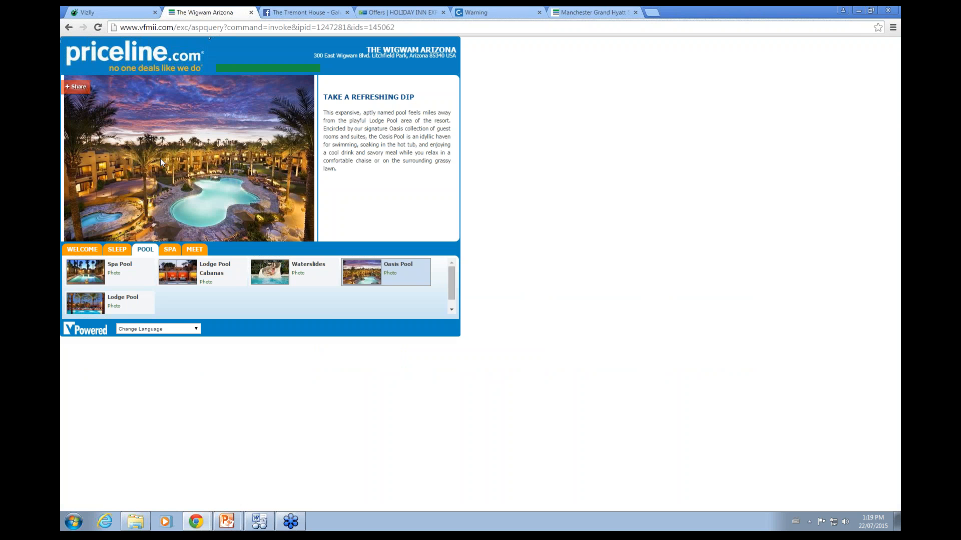
Step: View the Spa Pool, Lodge Pool Cabanas and SPA photos, then return to Vizlly's feature stories
click(129, 286)
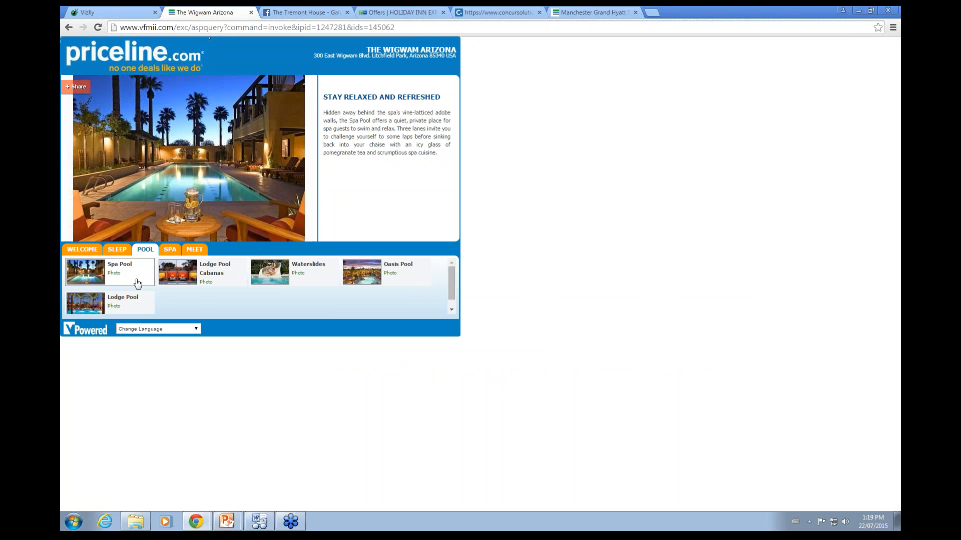
click(210, 268)
click(171, 249)
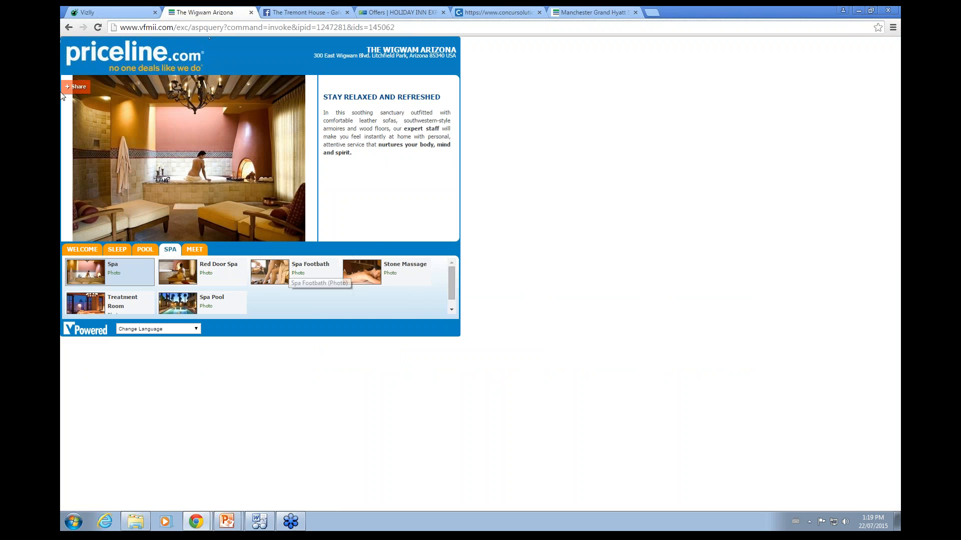
click(93, 18)
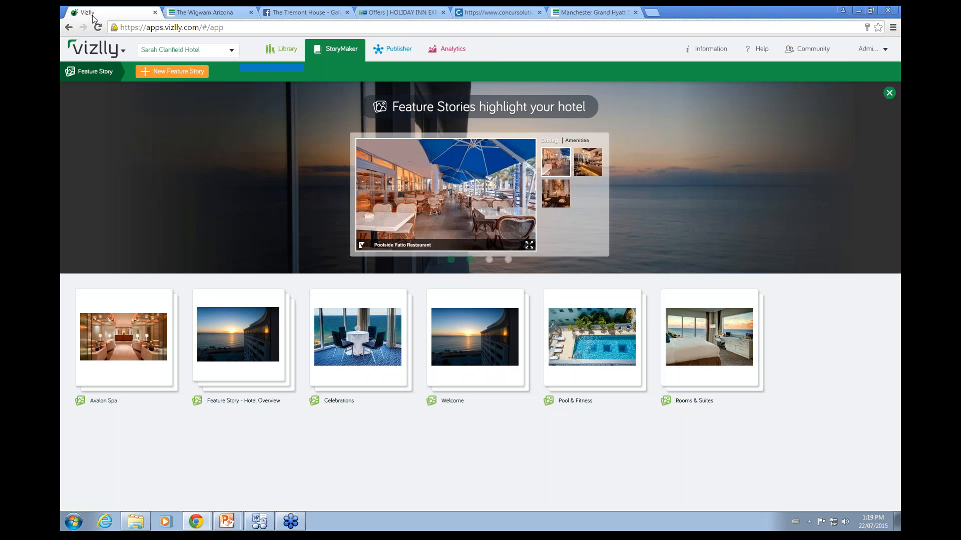
Step: Start a new feature story titled 'Avalon Spa'
click(166, 73)
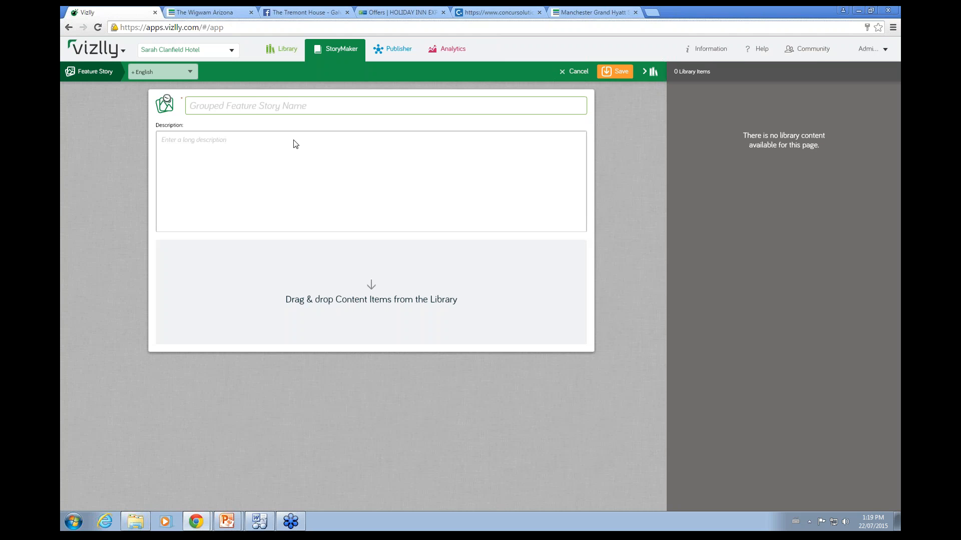
click(243, 109)
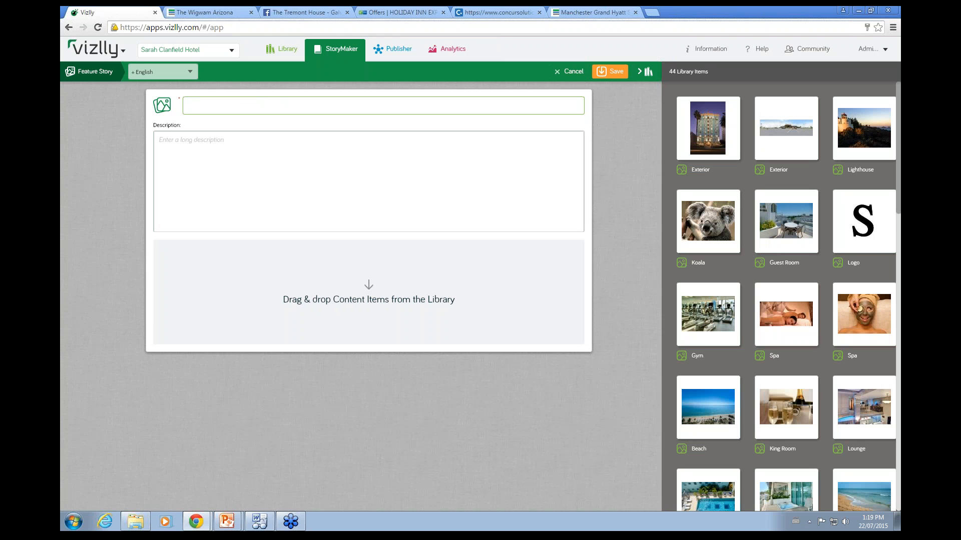
text(Avalon Spa)
Step: Add the massage, face-mask and spa-room photos, keeping face-mask in second place
drag(806, 322, 369, 287)
drag(845, 326, 400, 281)
scroll(703, 366, down, 3)
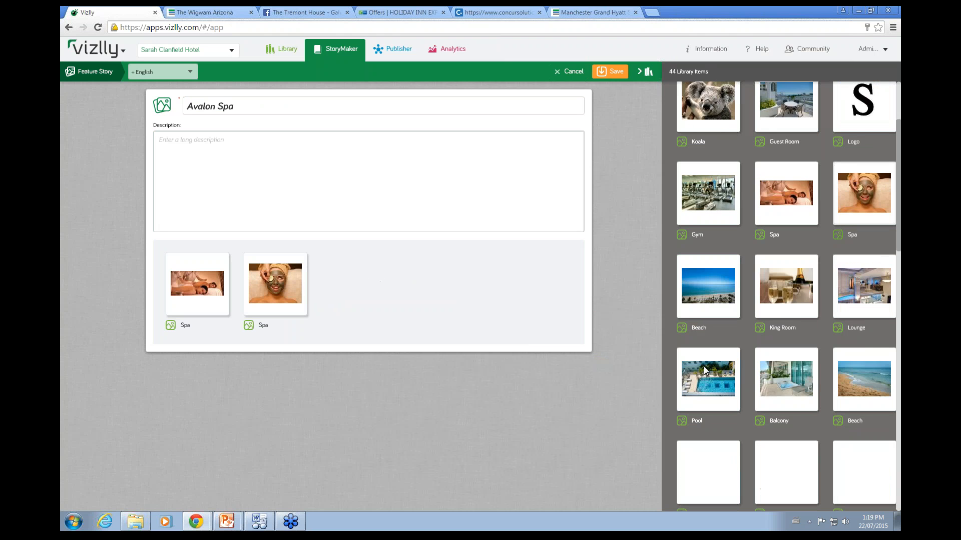
scroll(704, 366, down, 6)
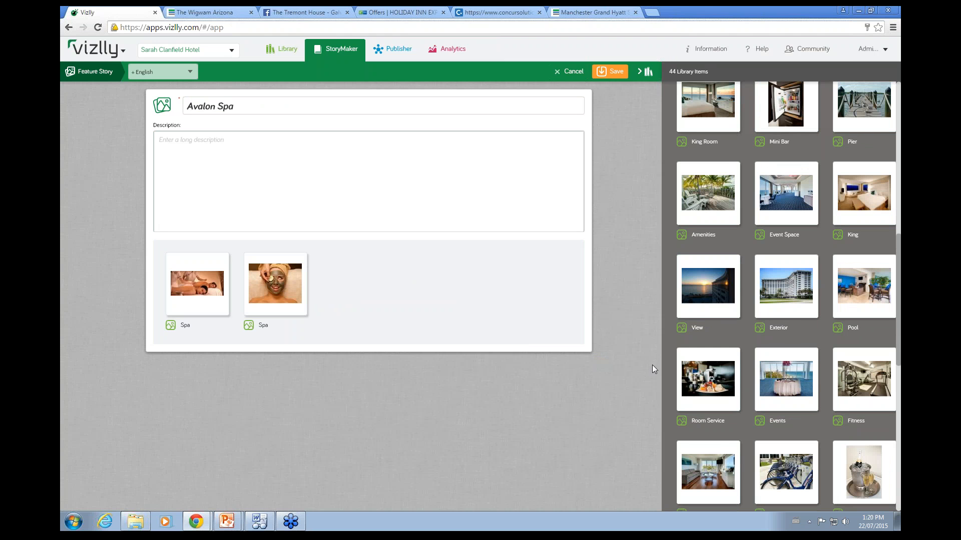
scroll(753, 376, down, 7)
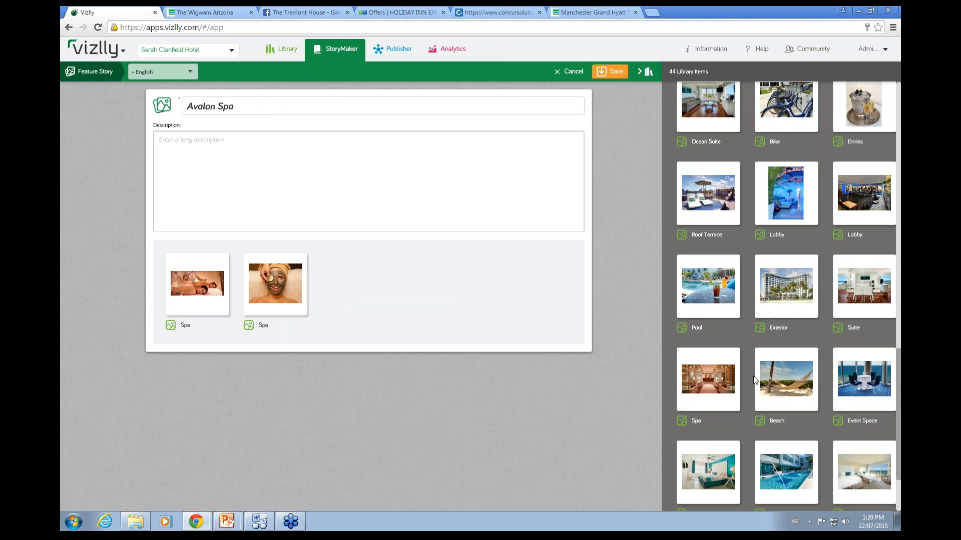
drag(735, 380, 324, 265)
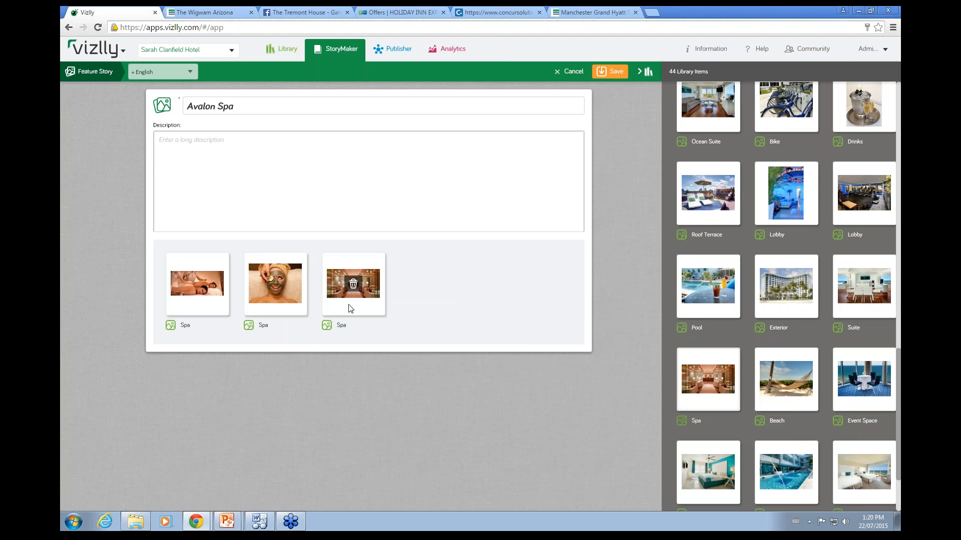
drag(351, 307, 273, 288)
drag(214, 282, 208, 286)
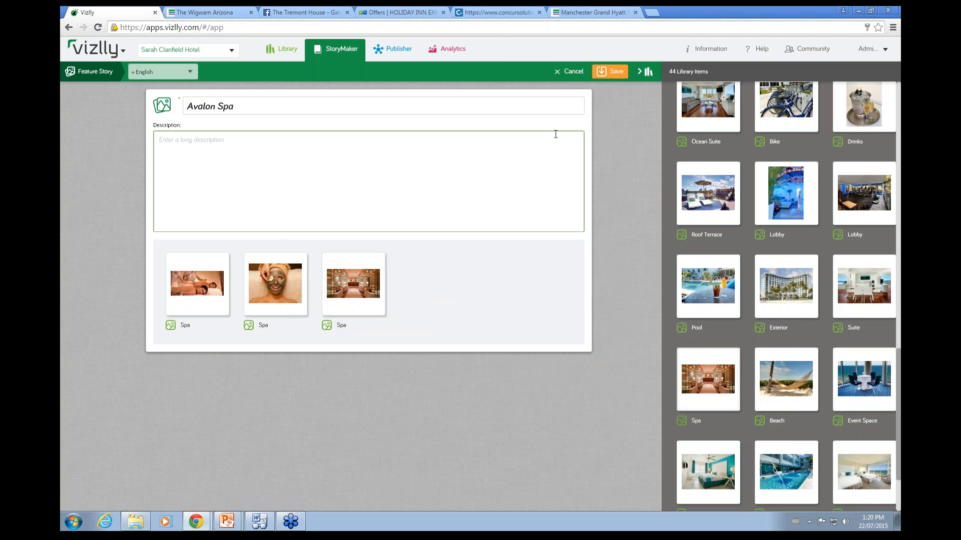
Step: Save the story, changing the rejected title 'Avalon Spa' to 'AvalonSpas'
click(602, 74)
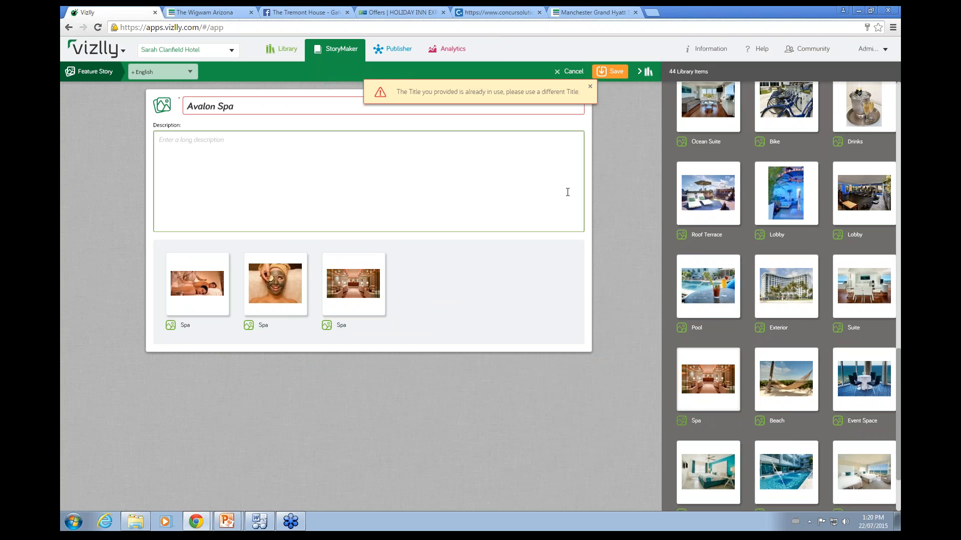
click(209, 107)
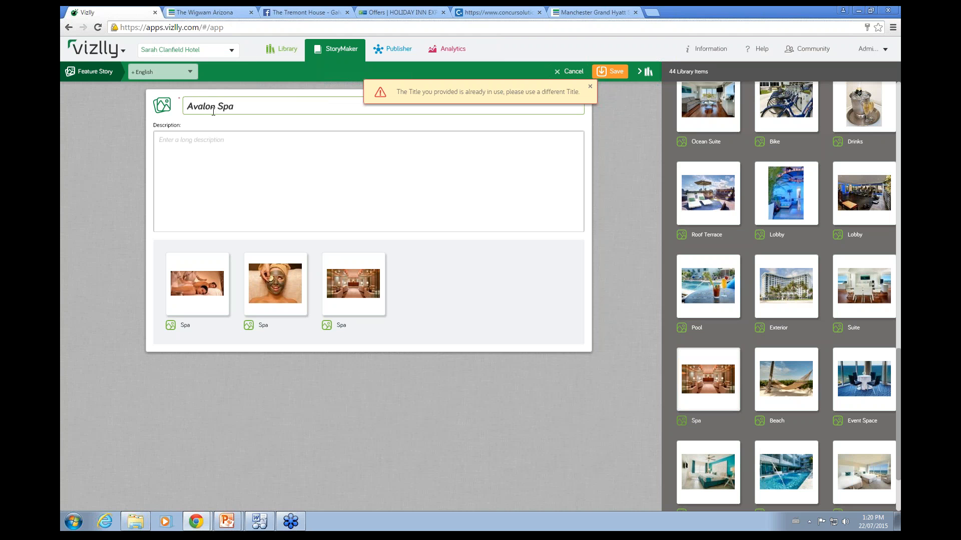
key(Delete)
text(s)
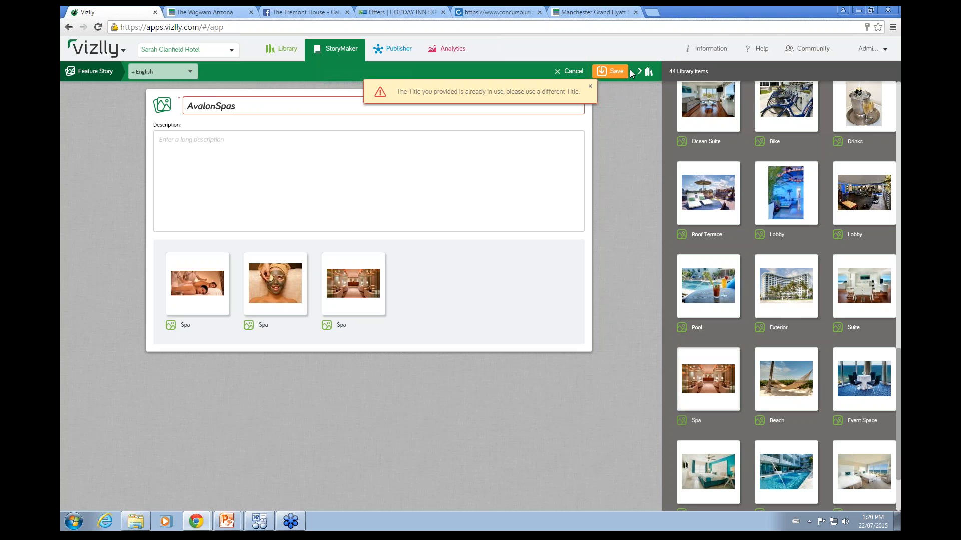
click(616, 71)
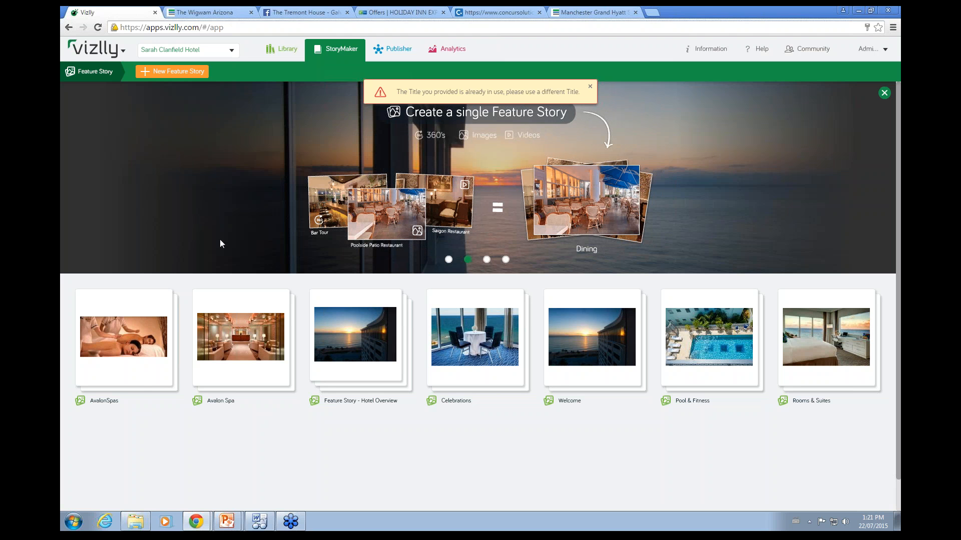
Step: Select the two spa stories plus Celebrations, Welcome and Pool & Fitness
mouse_move(140, 386)
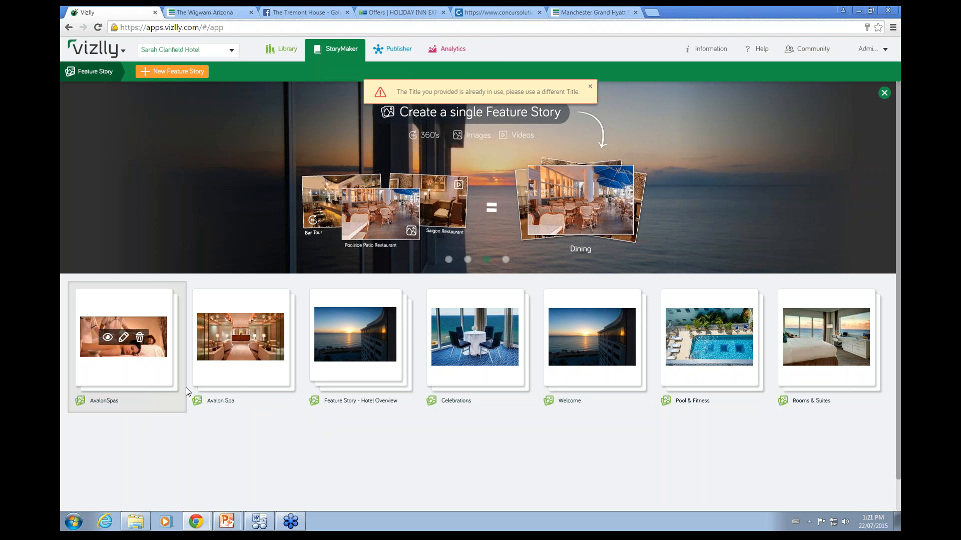
click(244, 377)
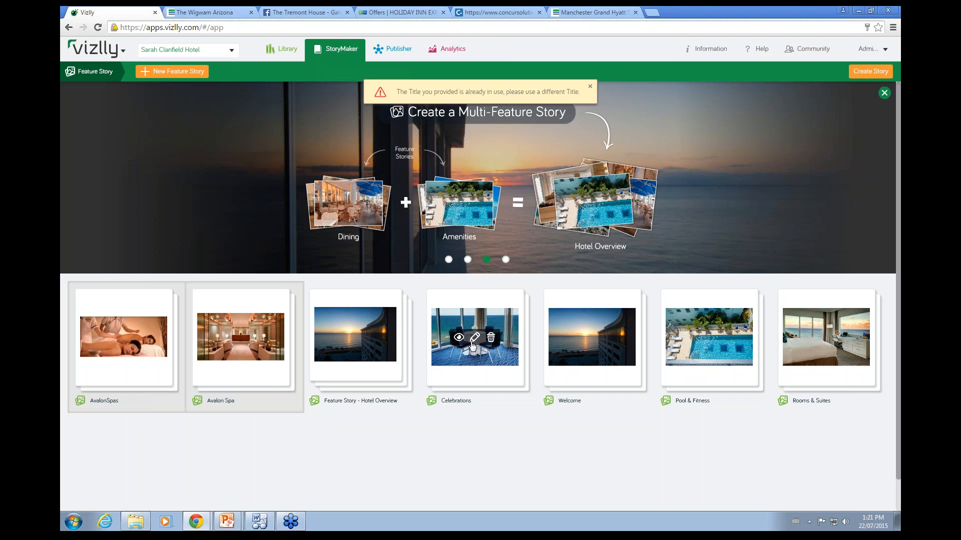
click(473, 356)
click(593, 367)
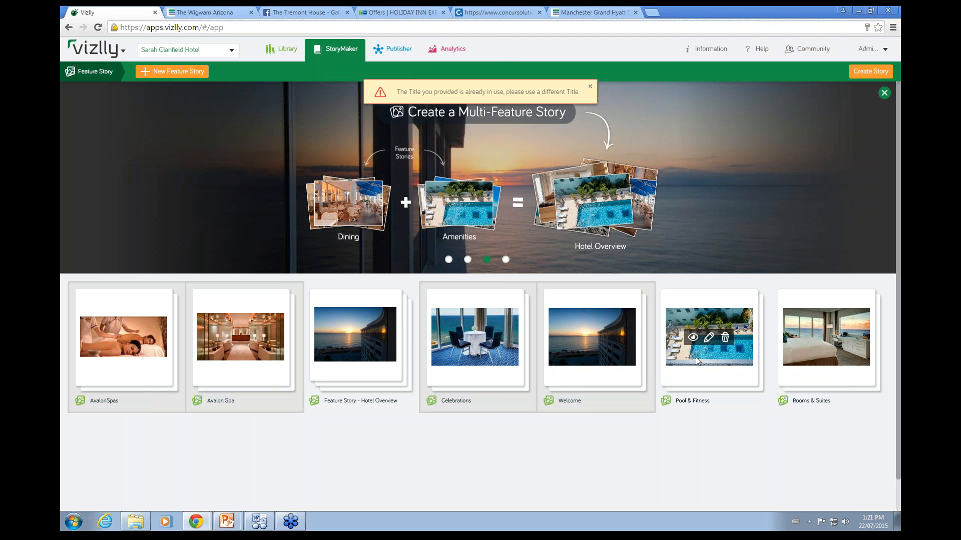
click(698, 355)
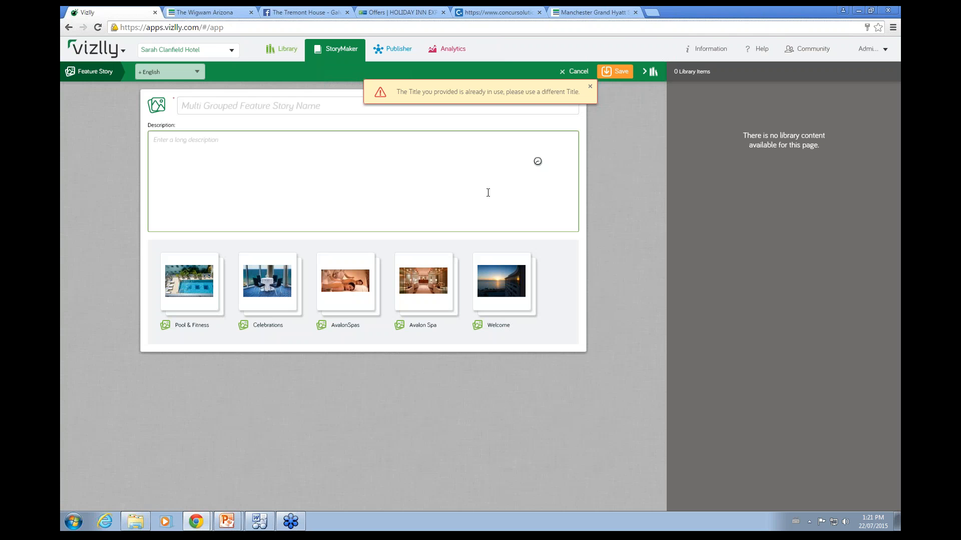
Step: Title the grouped story 'Feature Story - Hotel Overviews'
click(203, 109)
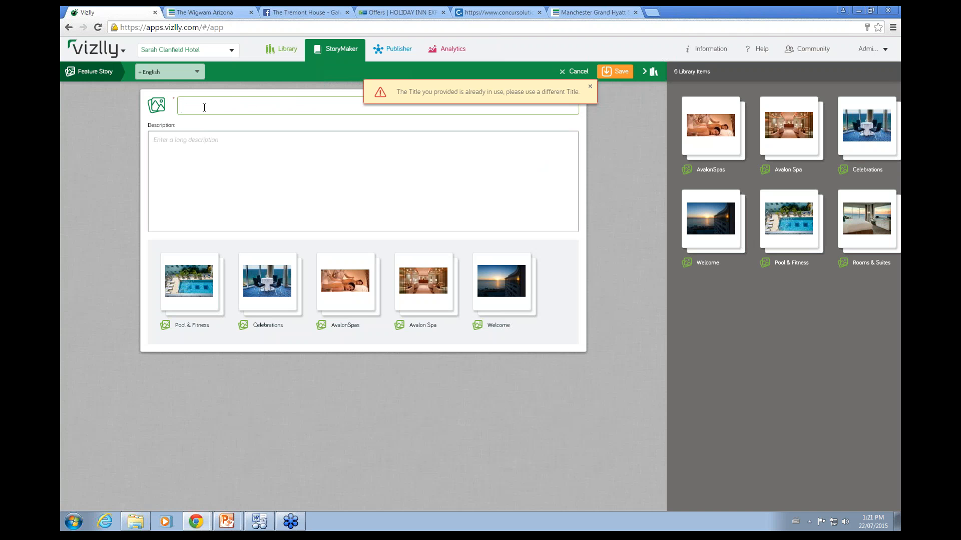
text(Feature Story - Hotel OVerview)
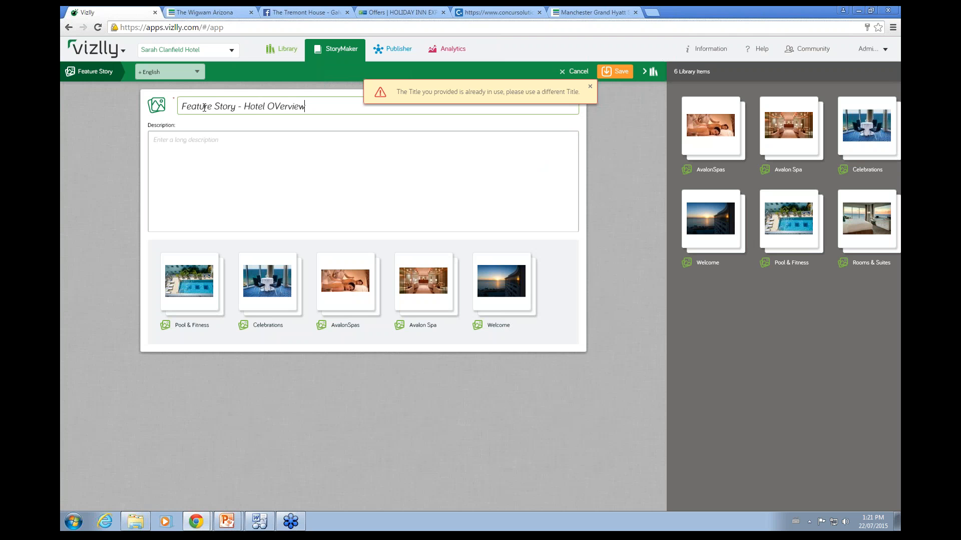
key(BackSpace)
key(BackSpace)
key(BackSpace)
key(BackSpace)
key(BackSpace)
key(BackSpace)
key(BackSpace)
text(ew)
click(591, 86)
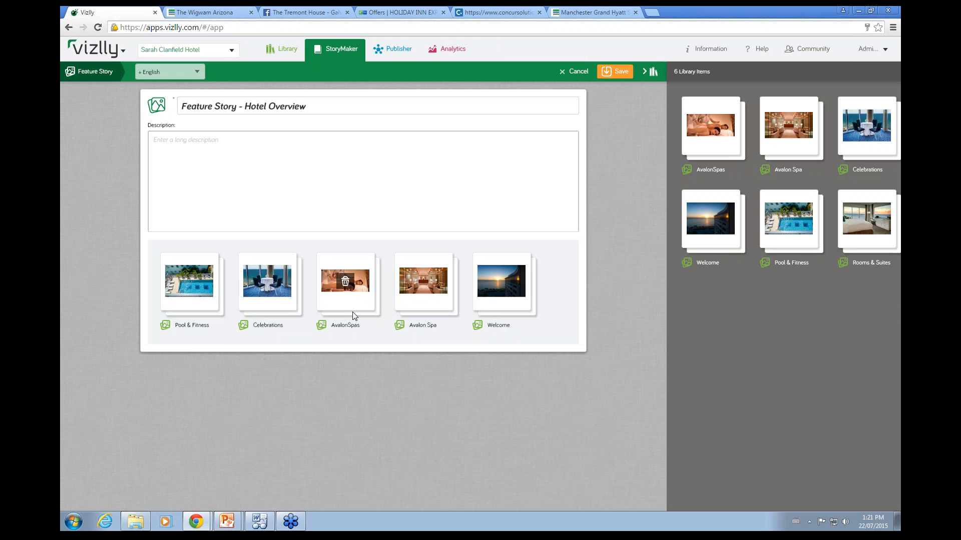
Step: Move Welcome to the front, then save after fixing the duplicate title
drag(352, 311, 215, 292)
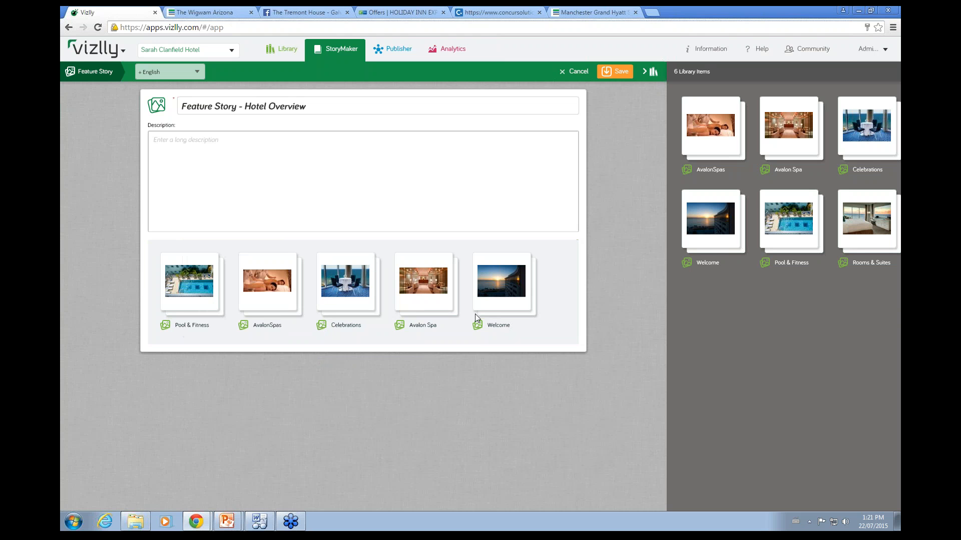
drag(490, 306, 179, 300)
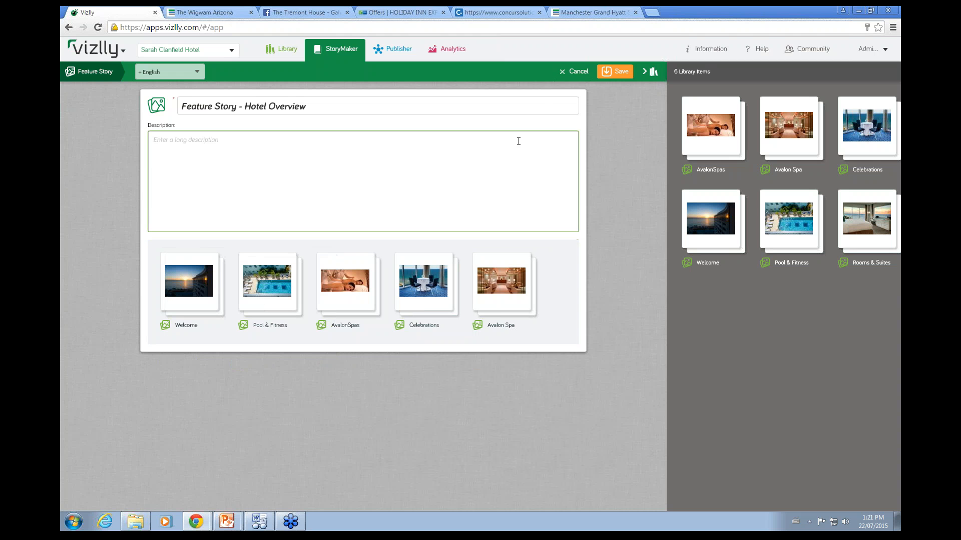
click(615, 71)
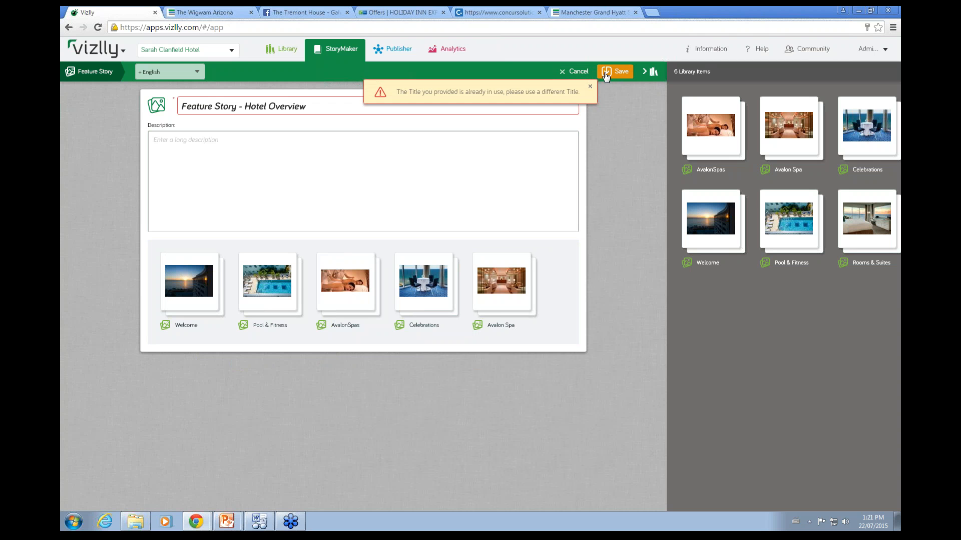
click(590, 86)
click(345, 106)
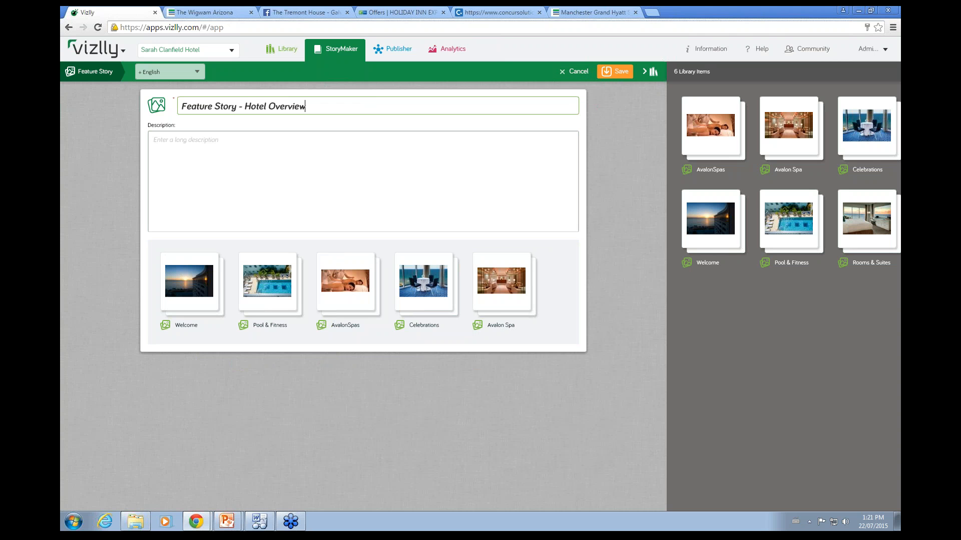
click(617, 78)
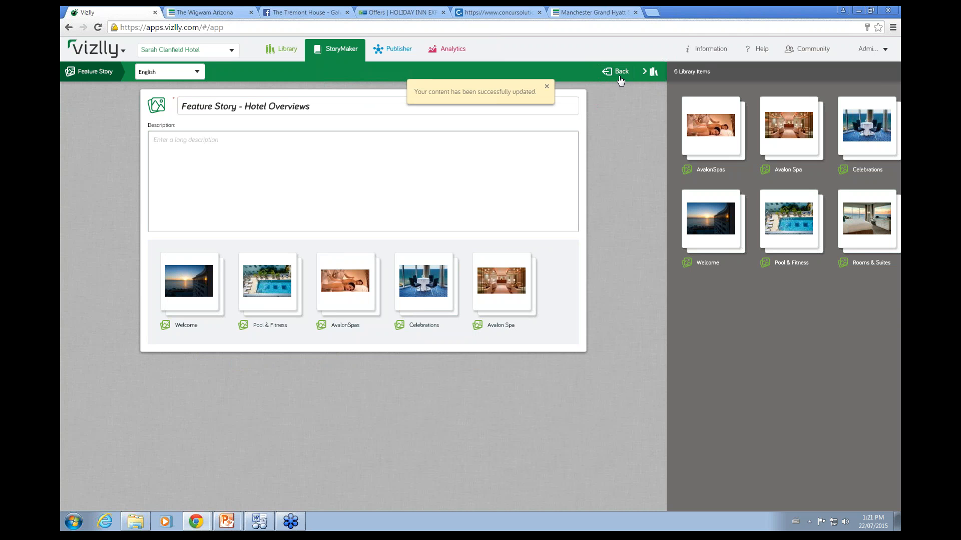
click(619, 78)
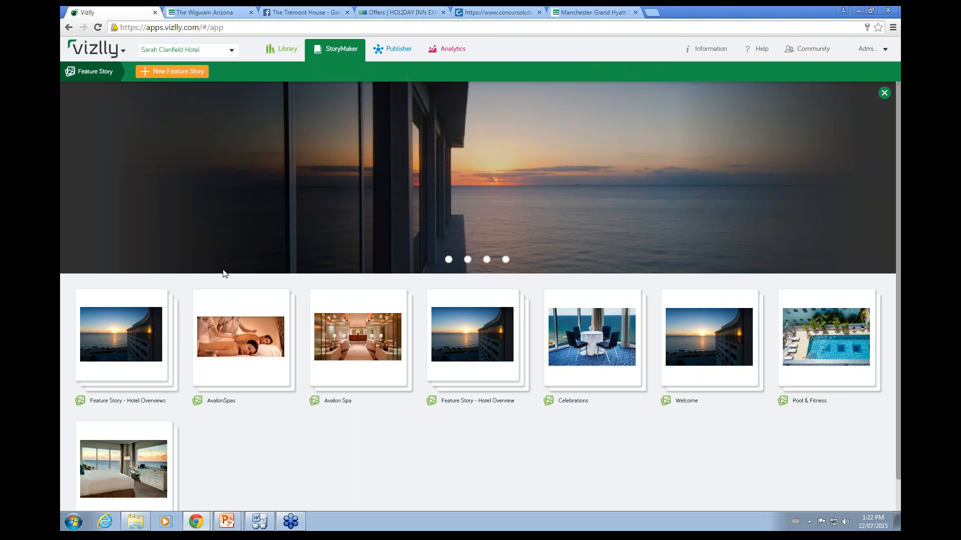
Step: Show the StoryMaker menu with Room Type Story, Offer Story and Feature Story
mouse_move(149, 334)
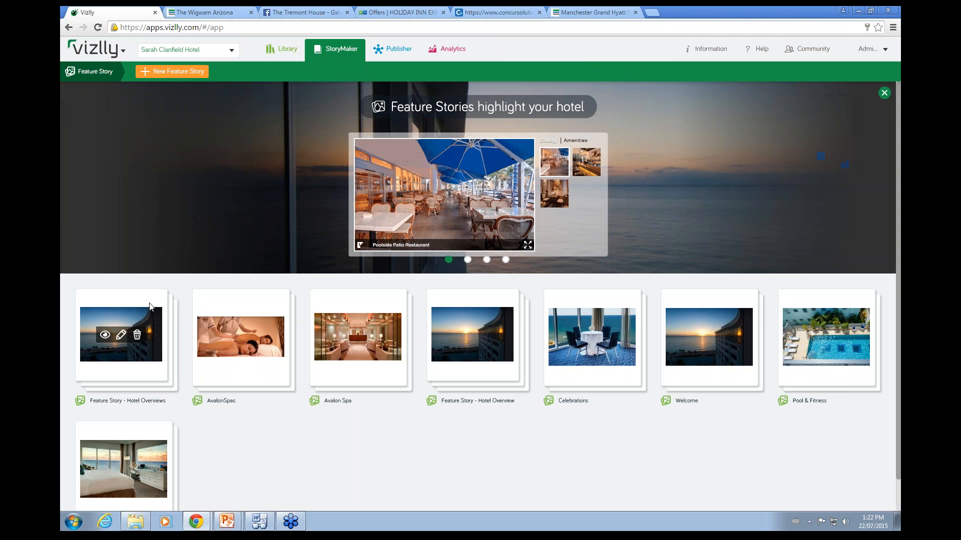
click(344, 42)
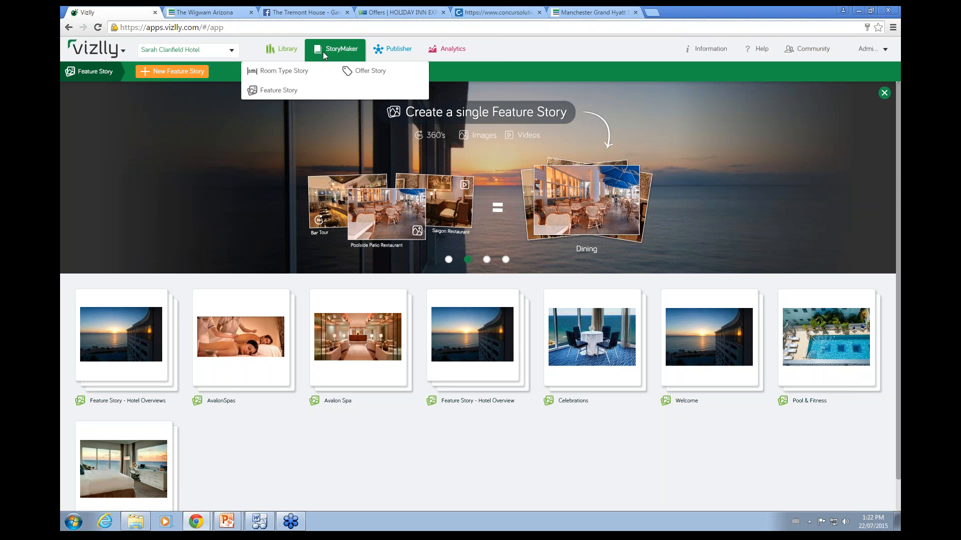
Step: Switch to the Room Type Story page and select the Double Queen card
click(301, 72)
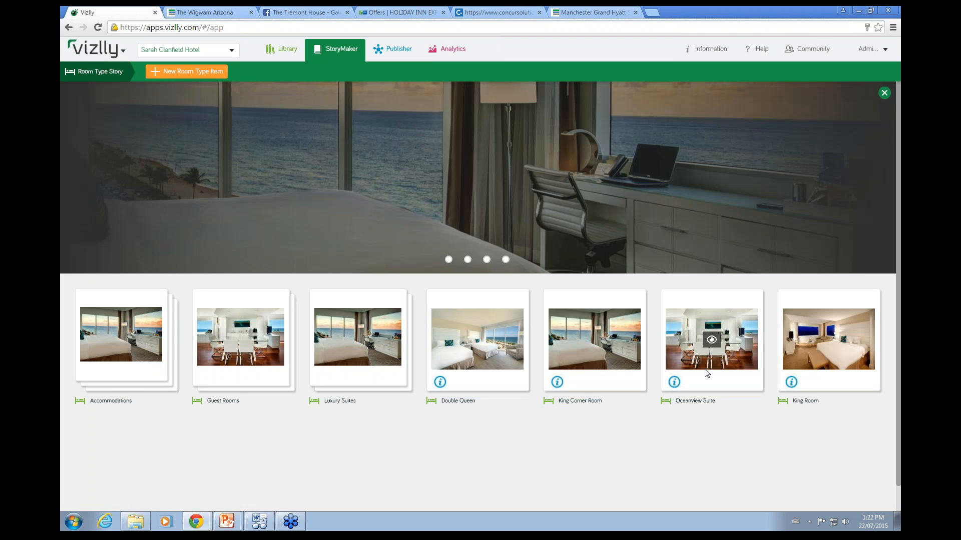
click(682, 49)
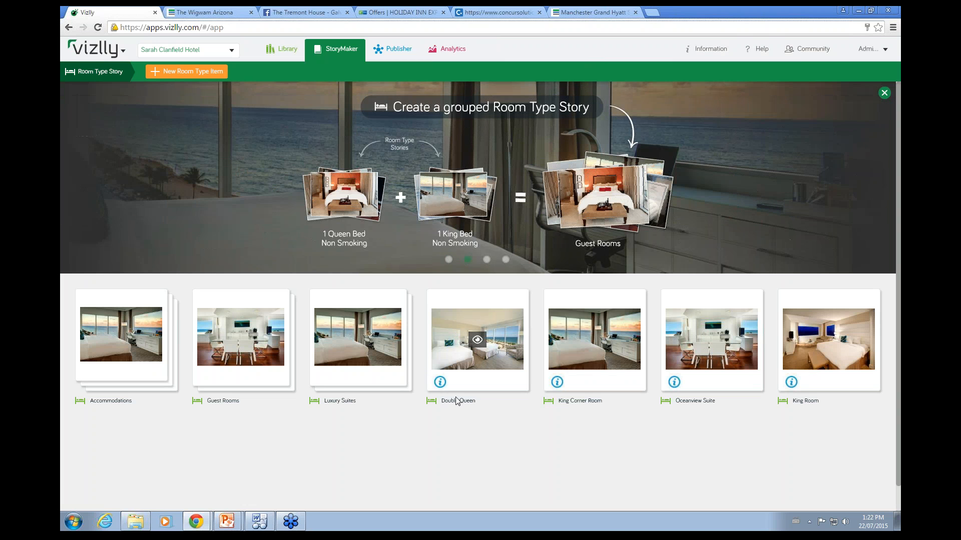
mouse_move(441, 387)
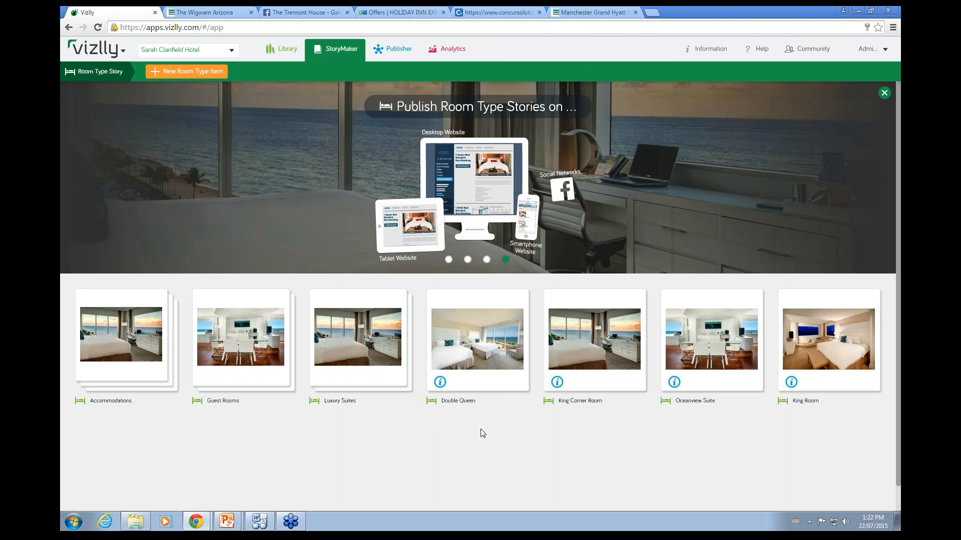
click(467, 374)
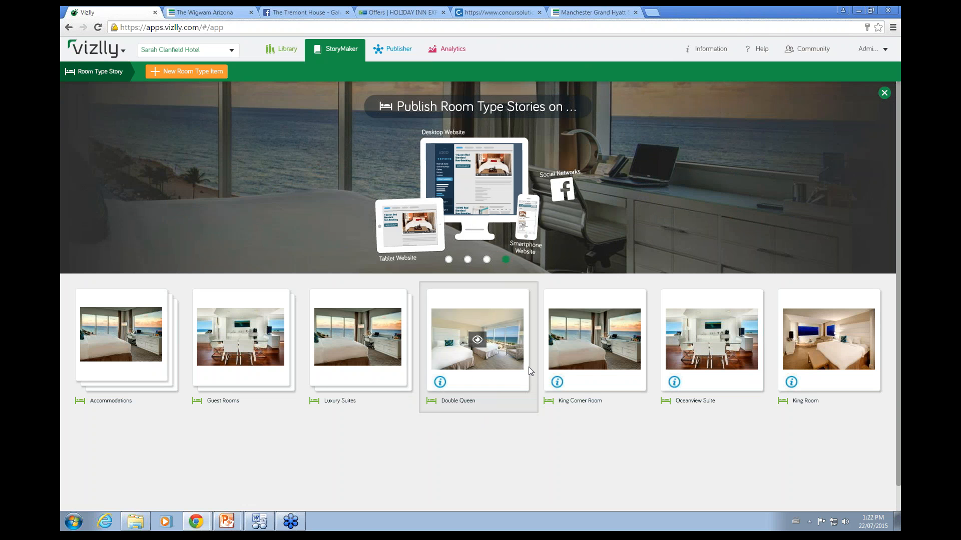
Step: Add King Corner Room, Oceanview Suite and King Room, and group them as 'Luxury Suites'
click(576, 369)
click(709, 365)
click(816, 368)
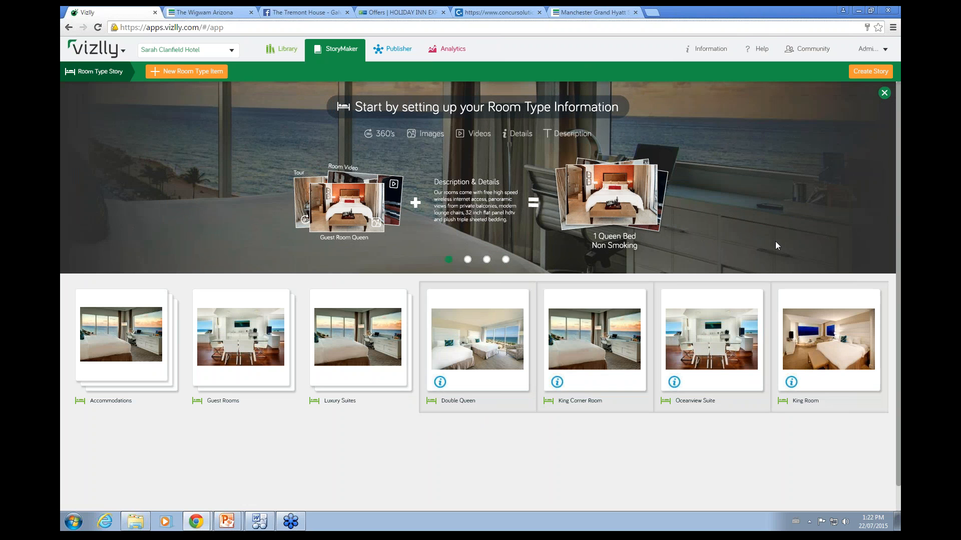
click(855, 73)
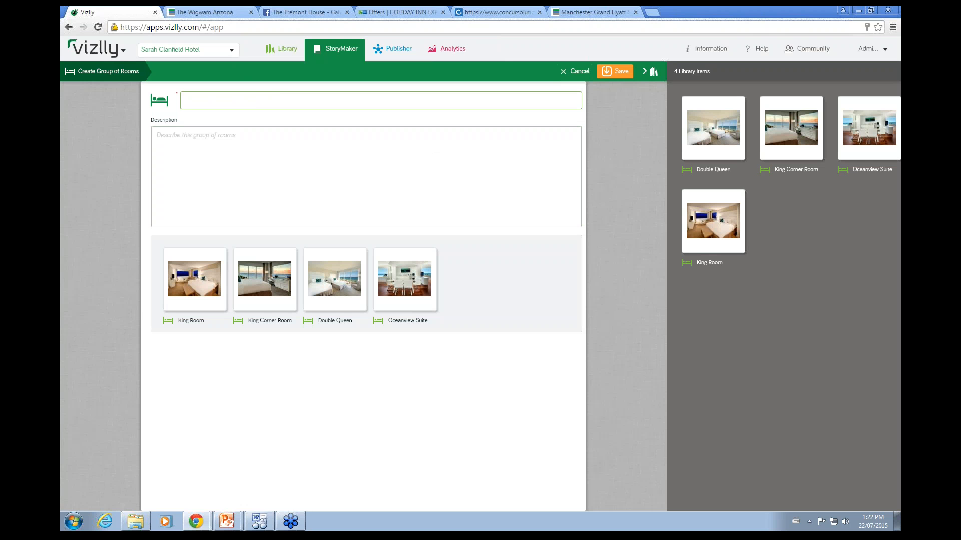
text(Lu)
text(xury A)
text(ui)
key(BackSpace)
key(BackSpace)
text(uit)
Step: Save the room group, correcting its name after the duplicate warning, and return to the list
drag(344, 300, 333, 277)
click(612, 72)
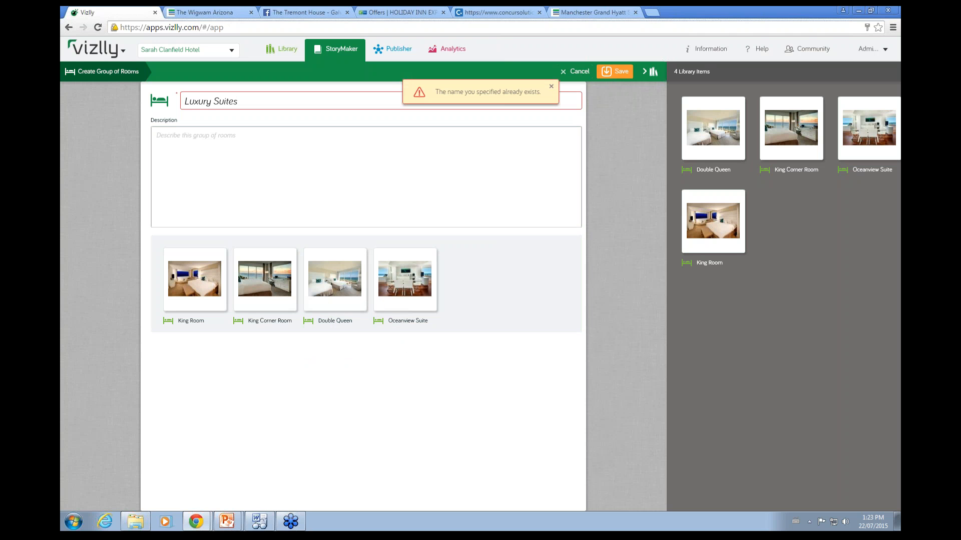
triple_click(370, 97)
click(256, 97)
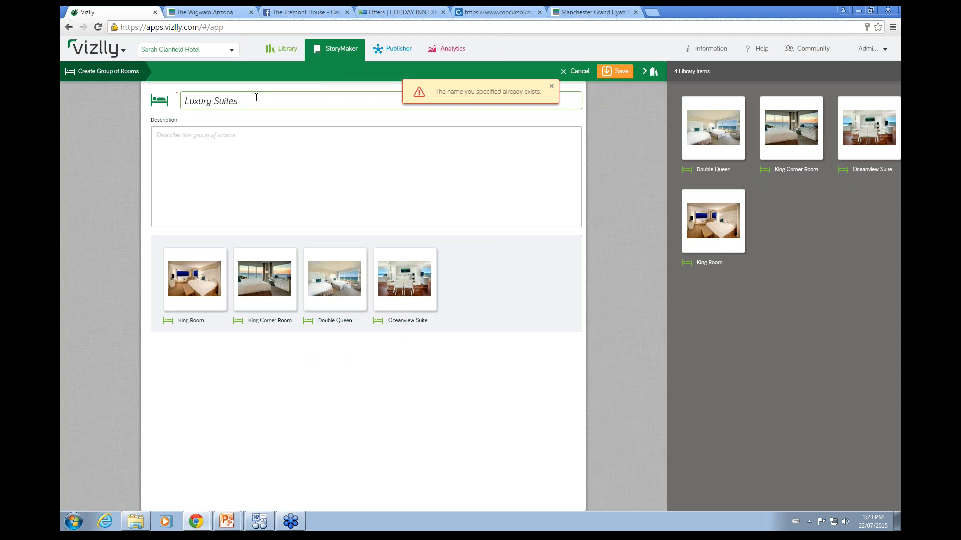
click(607, 75)
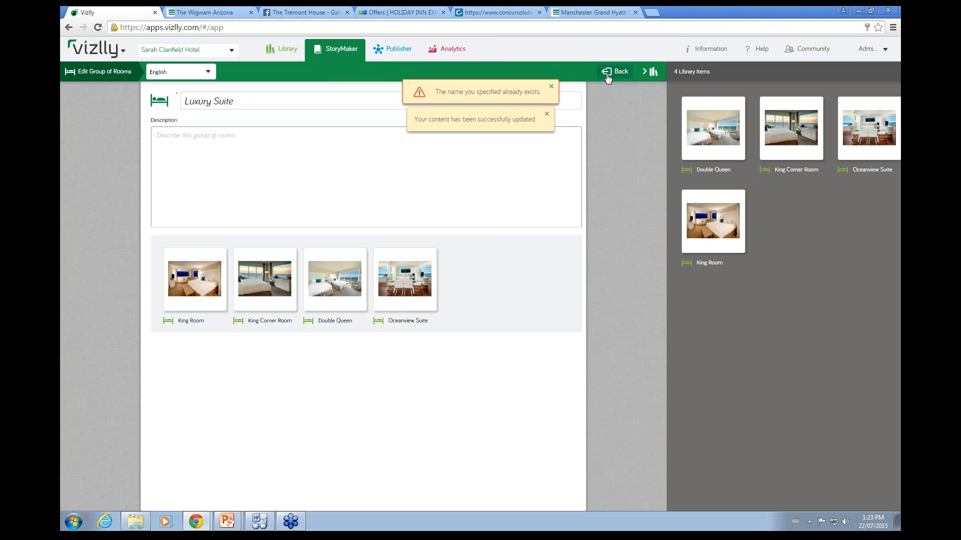
click(607, 75)
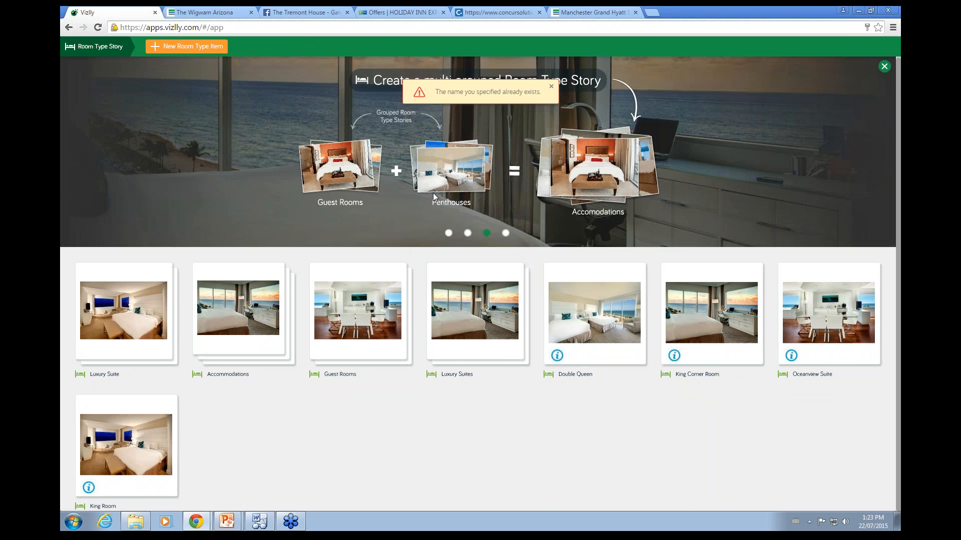
Step: View the Single Queen room's full details on the Tremont House Facebook page
click(282, 15)
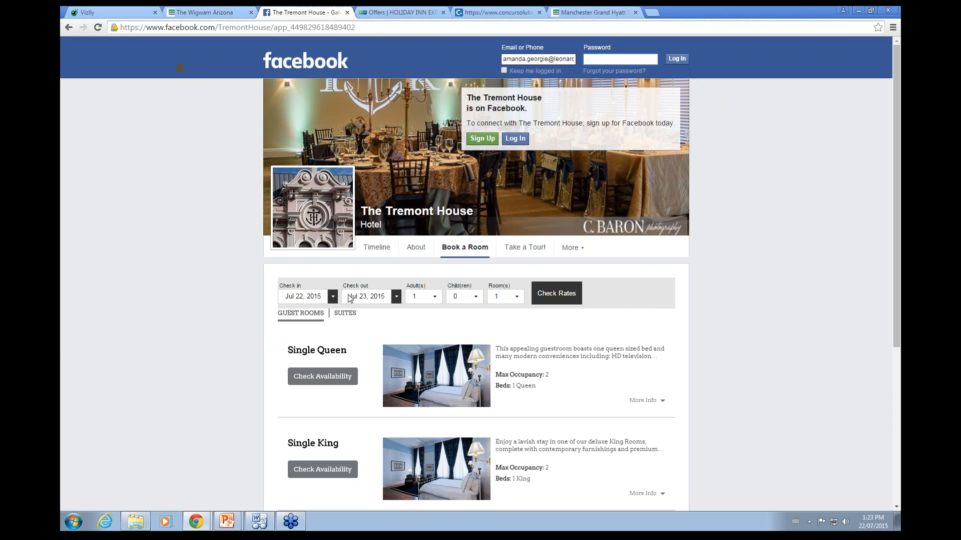
scroll(350, 299, down, 3)
click(648, 249)
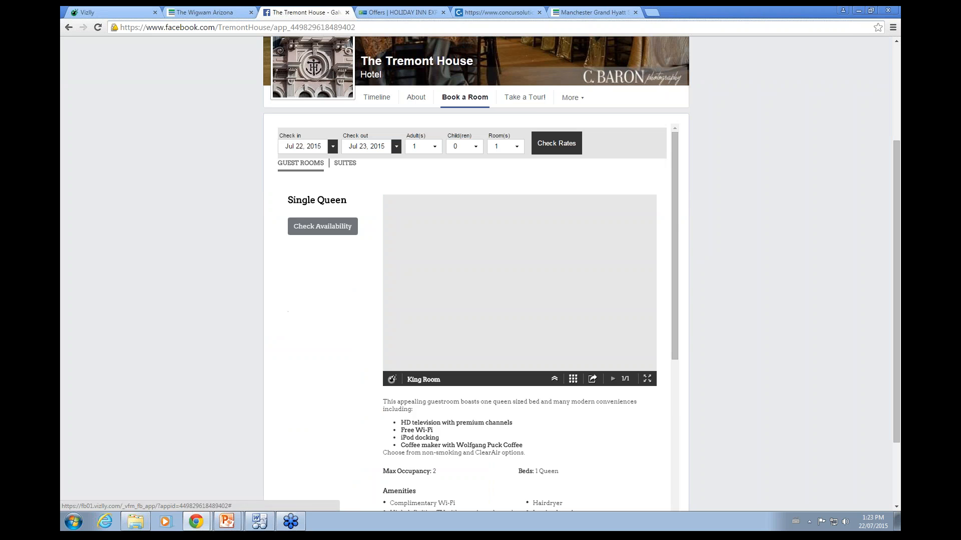
scroll(650, 358, down, 2)
scroll(532, 299, down, 3)
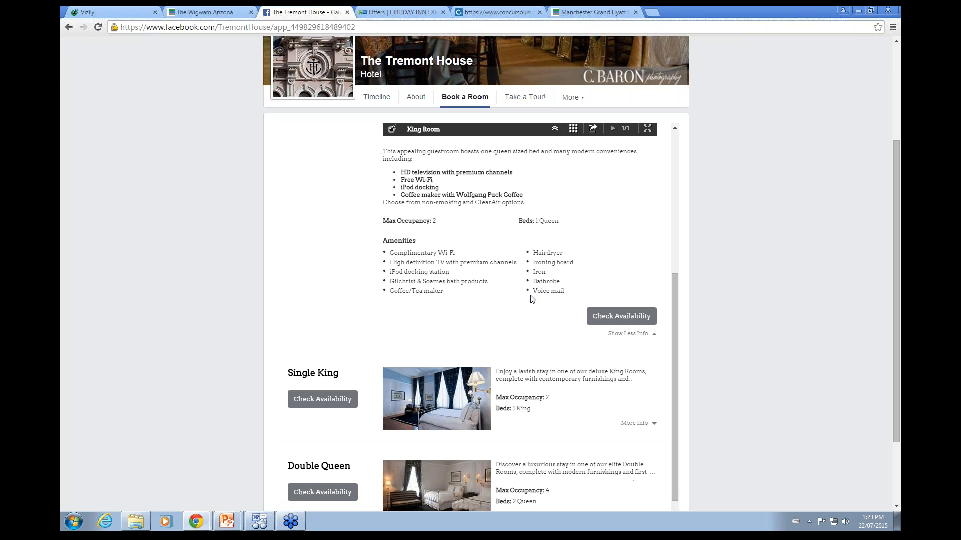
scroll(531, 299, up, 6)
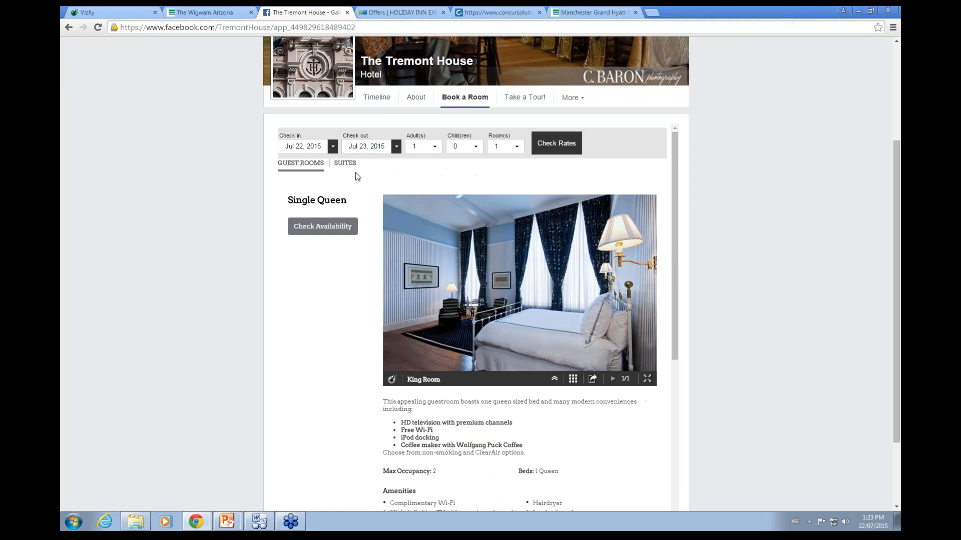
Step: View the Tremont Suite's details under Suites, then return to Vizlly
click(344, 163)
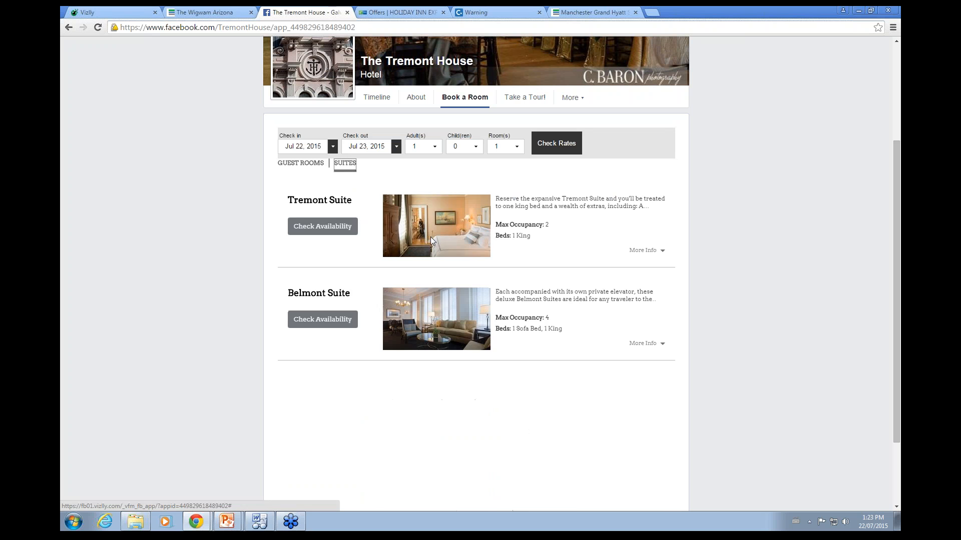
click(640, 252)
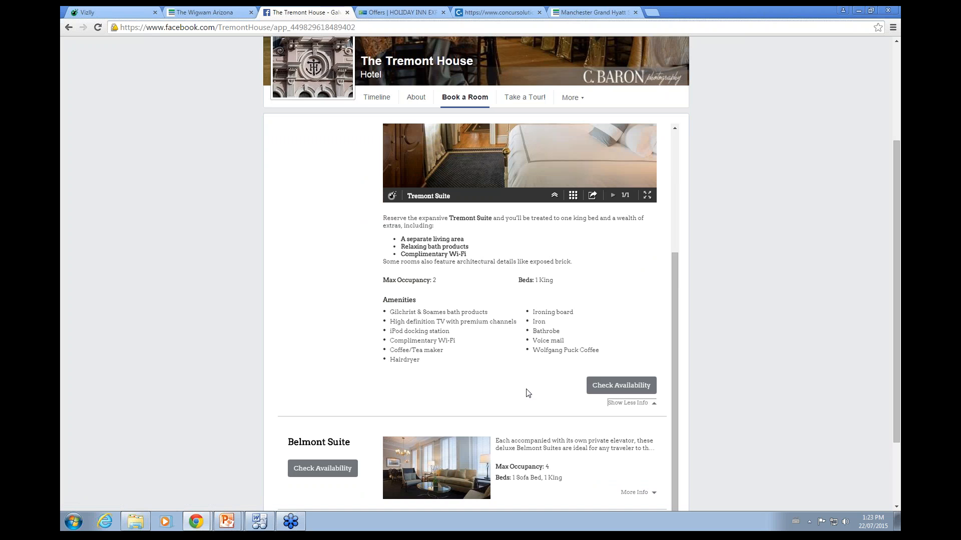
scroll(525, 355, down, 1)
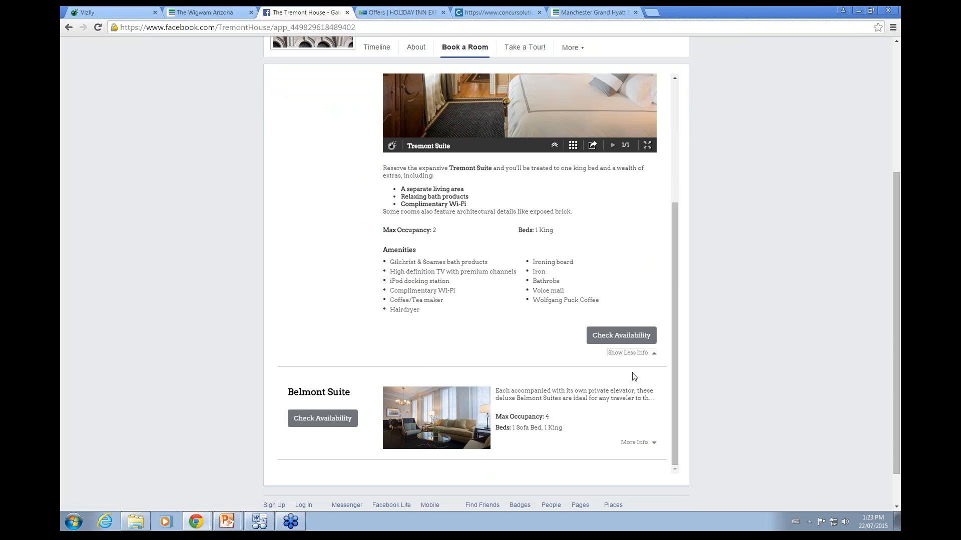
scroll(633, 376, up, 2)
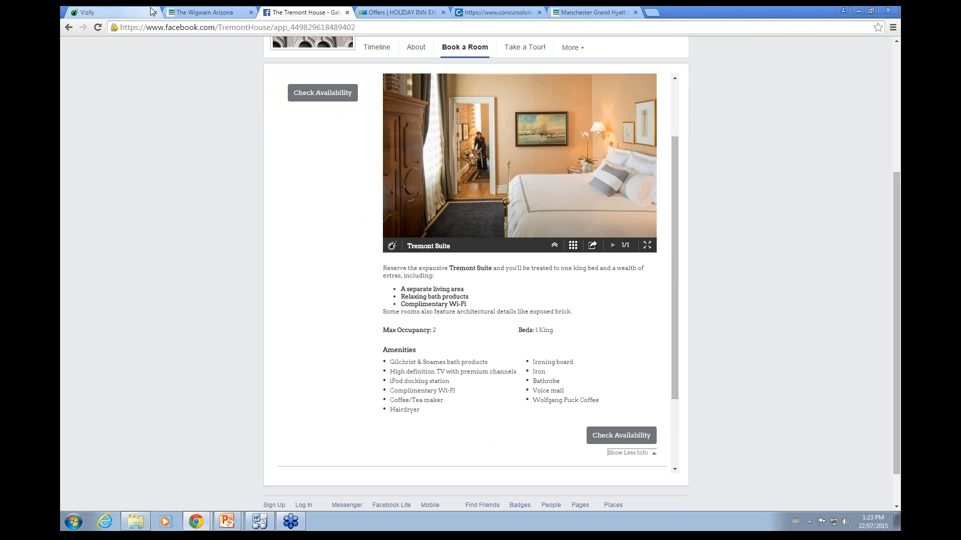
click(126, 16)
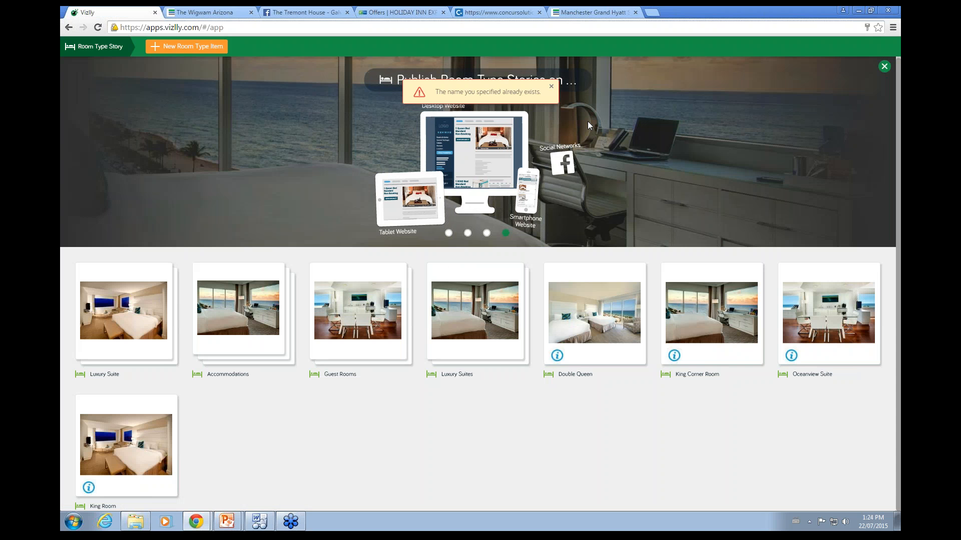
Step: Create a new room type named Queen Room
scroll(624, 131, up, 1)
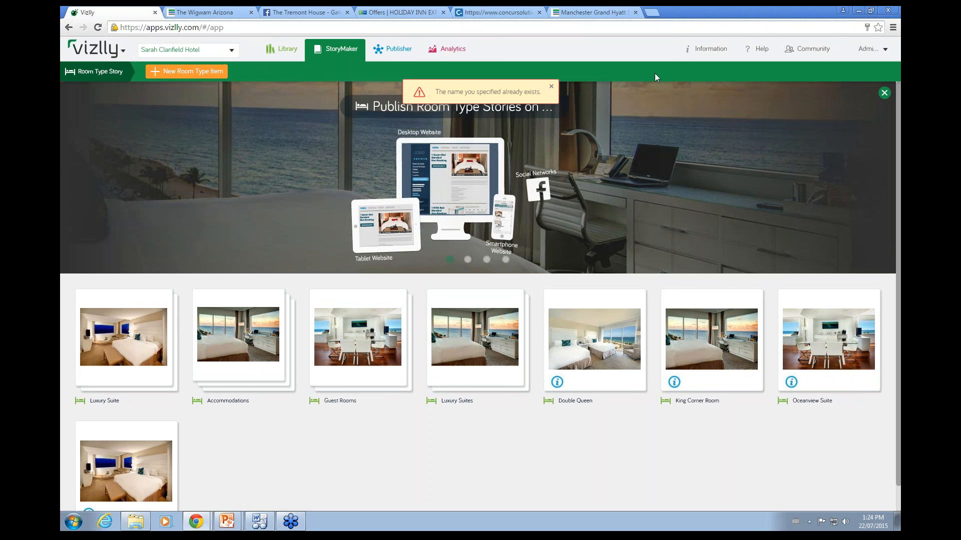
mouse_move(696, 49)
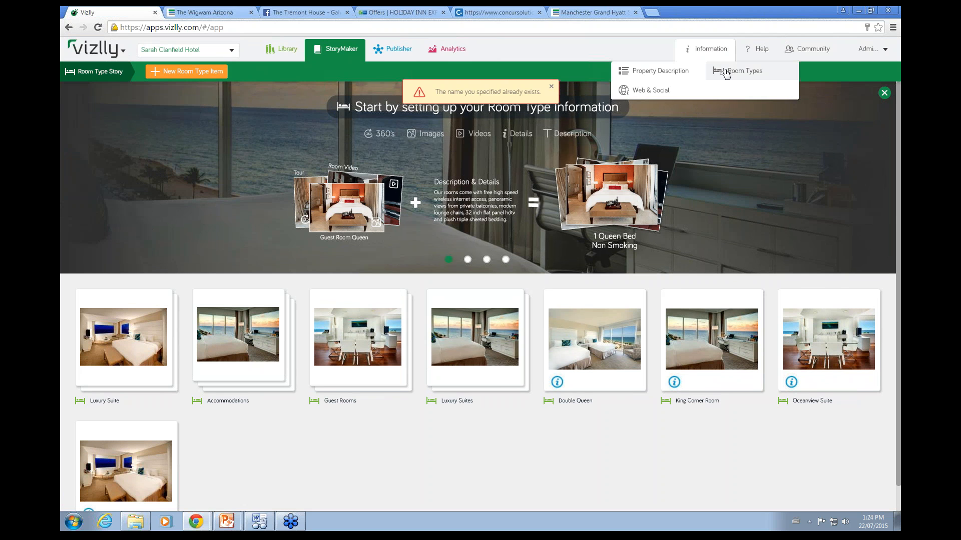
click(726, 71)
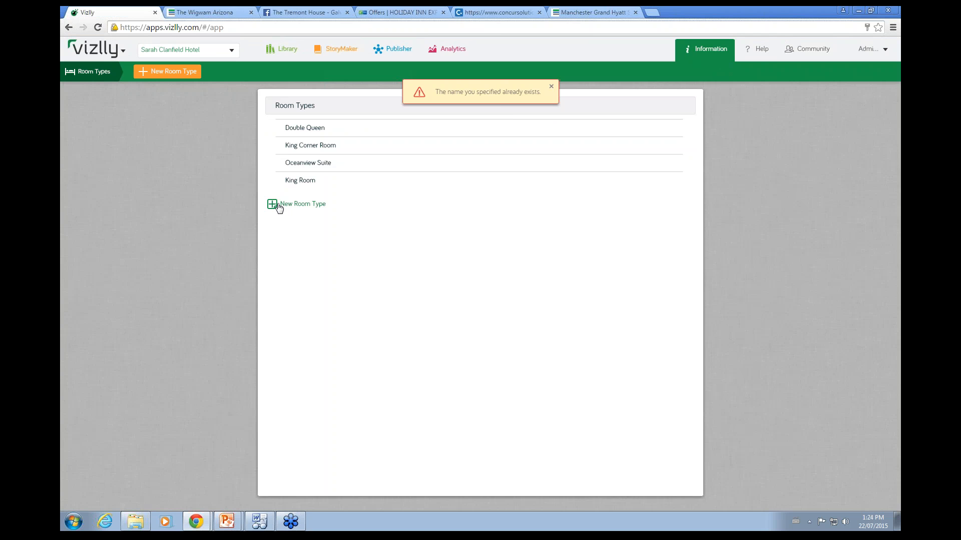
click(278, 205)
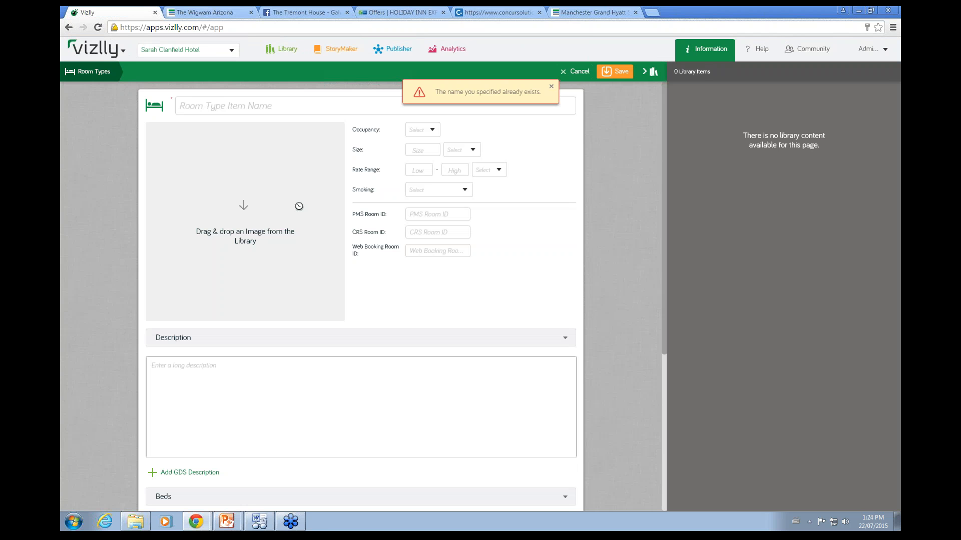
click(329, 105)
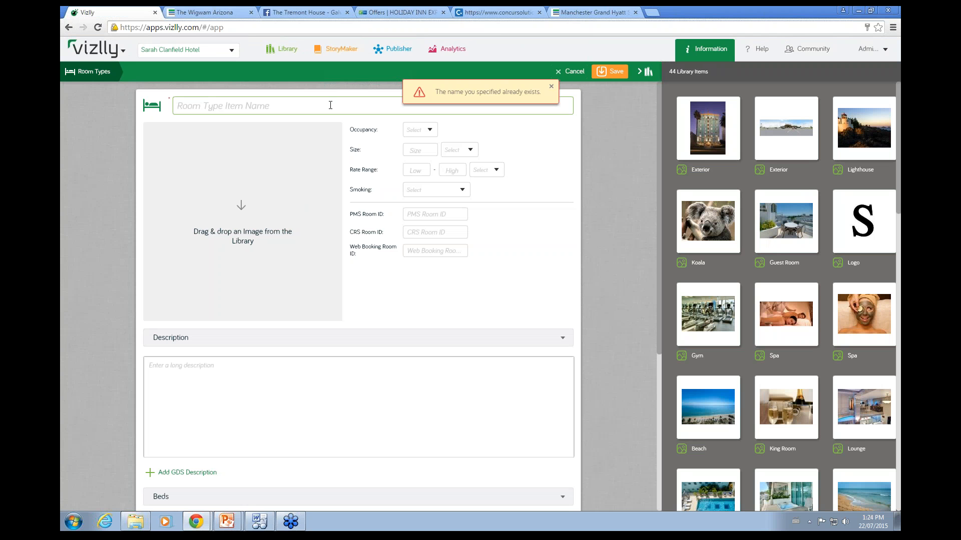
text(D)
text(Qu)
text(een )
text(Room)
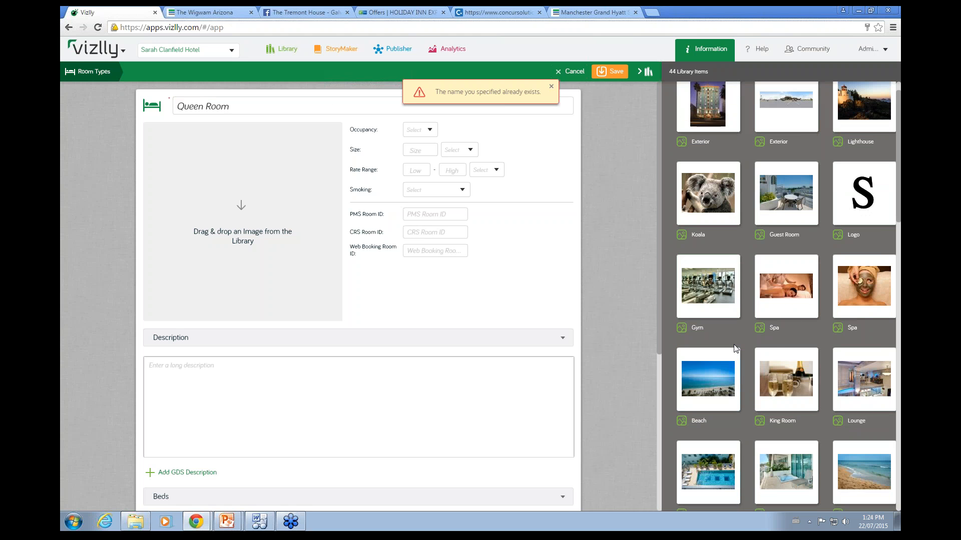
Step: Add the Ocean Suite photo to the room type and go to Offer Story
scroll(733, 344, down, 5)
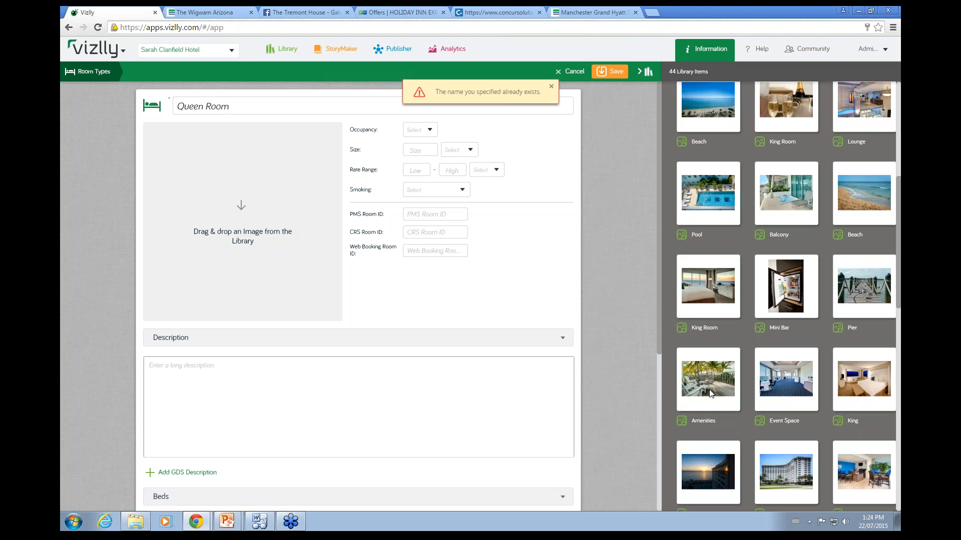
scroll(749, 399, down, 5)
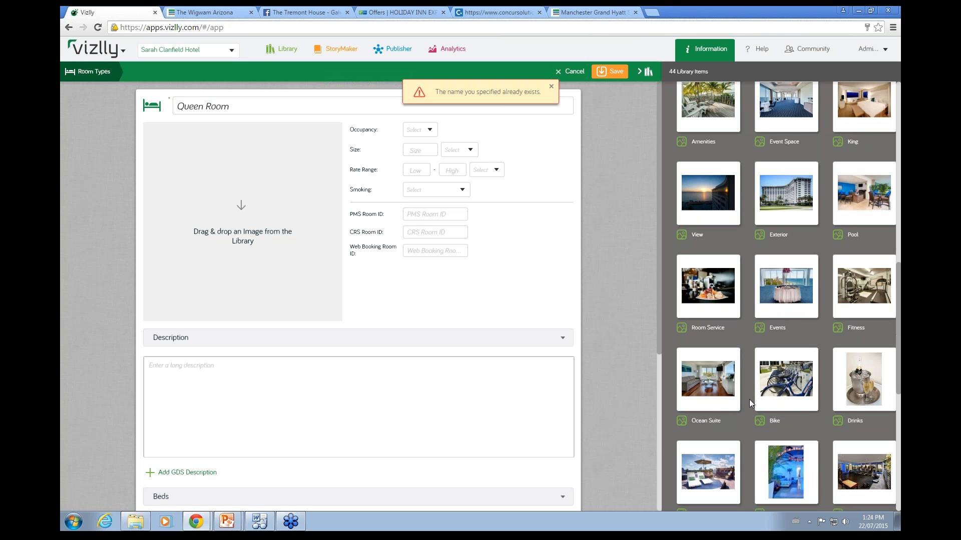
drag(711, 409, 200, 170)
click(247, 417)
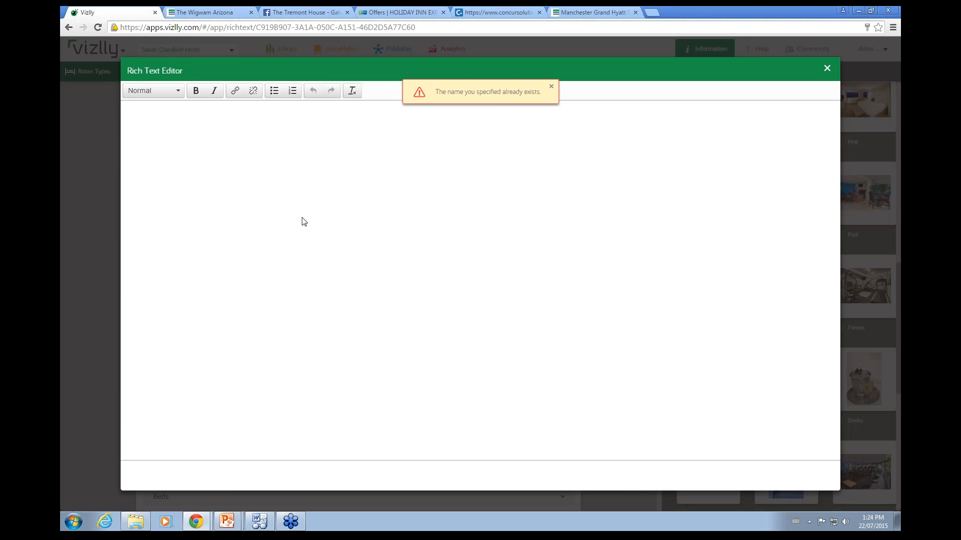
click(826, 71)
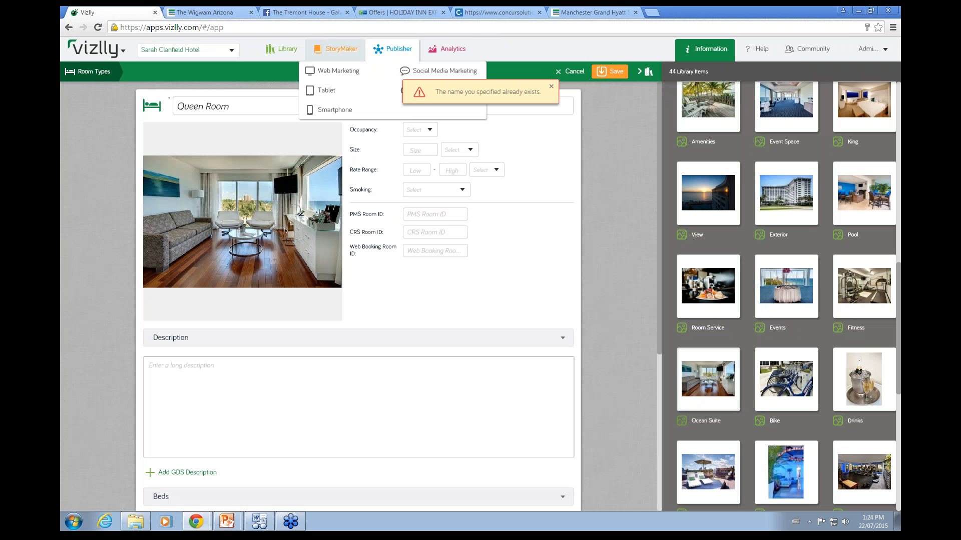
mouse_move(334, 49)
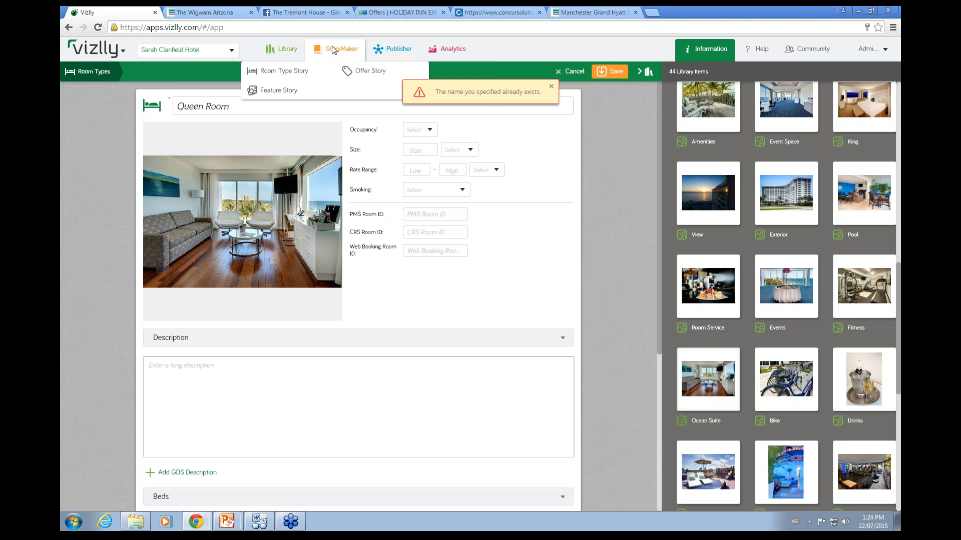
click(350, 75)
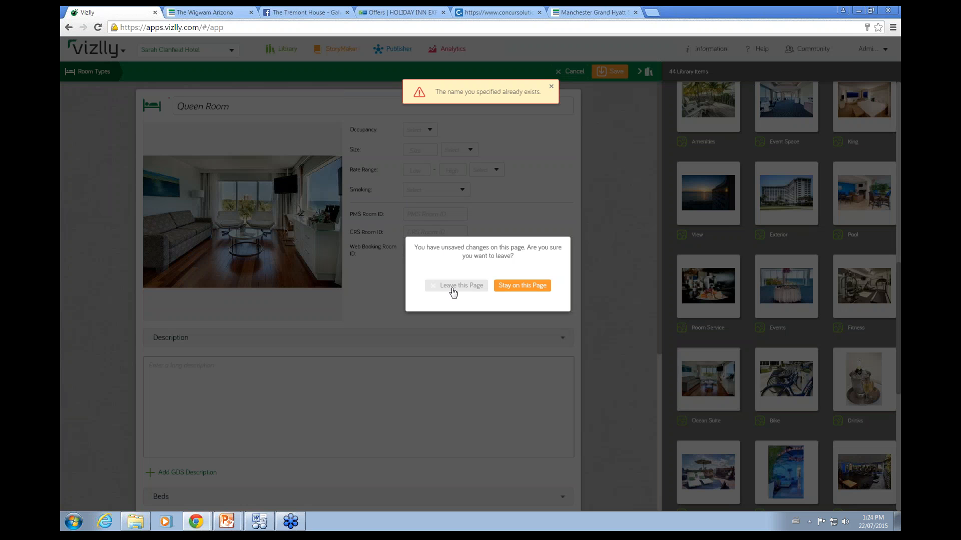
Step: Discard the unsaved room type and start a 'Spa Deal' offer with the face-mask Spa photo
click(454, 289)
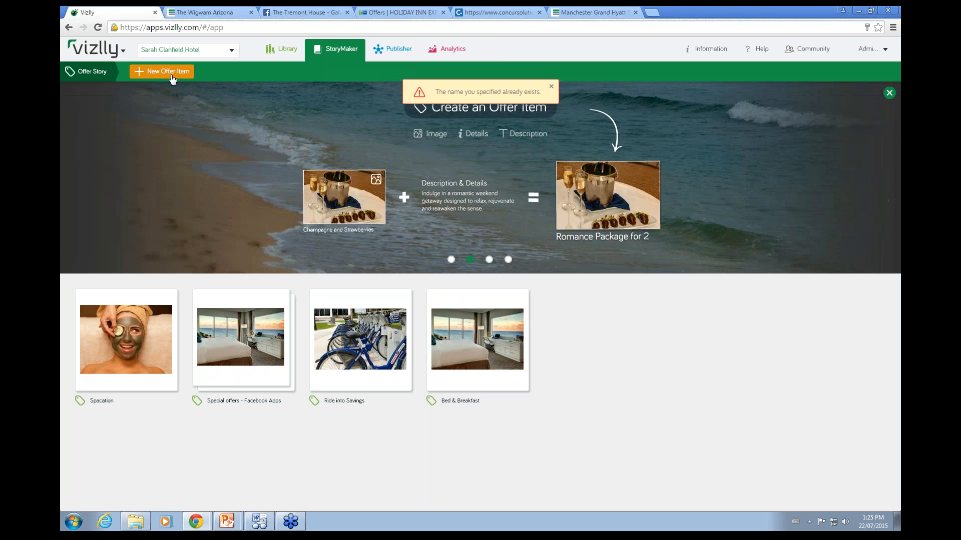
click(170, 72)
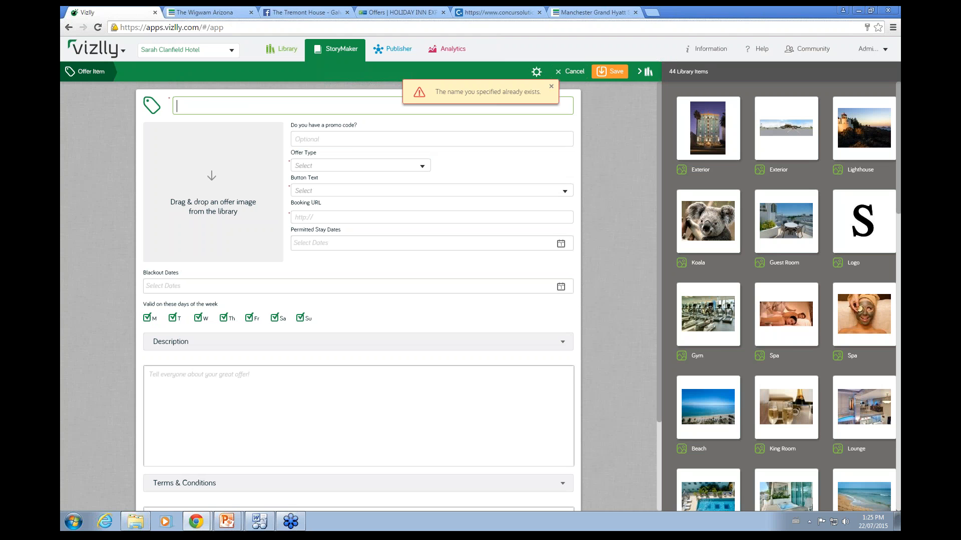
text(S)
text(pa Dea)
text(;)
text(l)
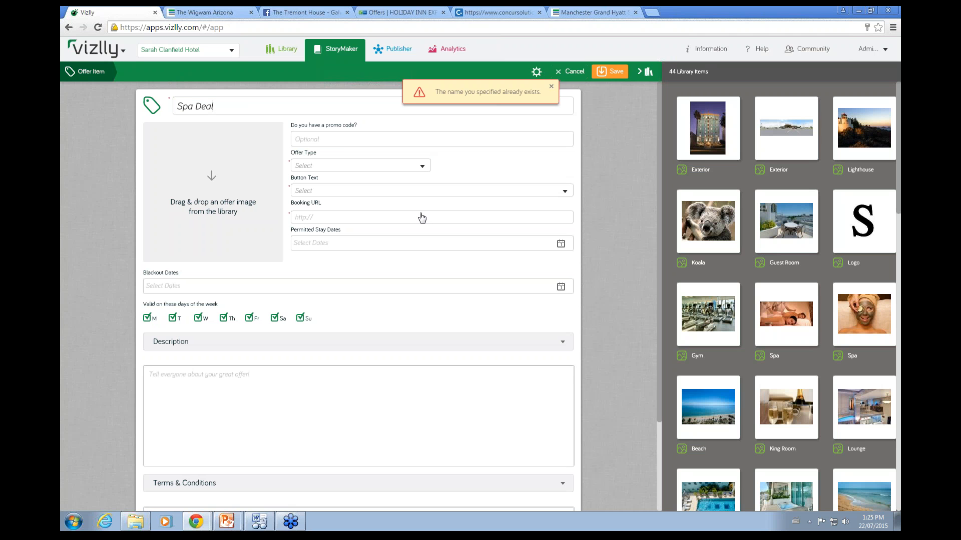
drag(854, 326, 213, 195)
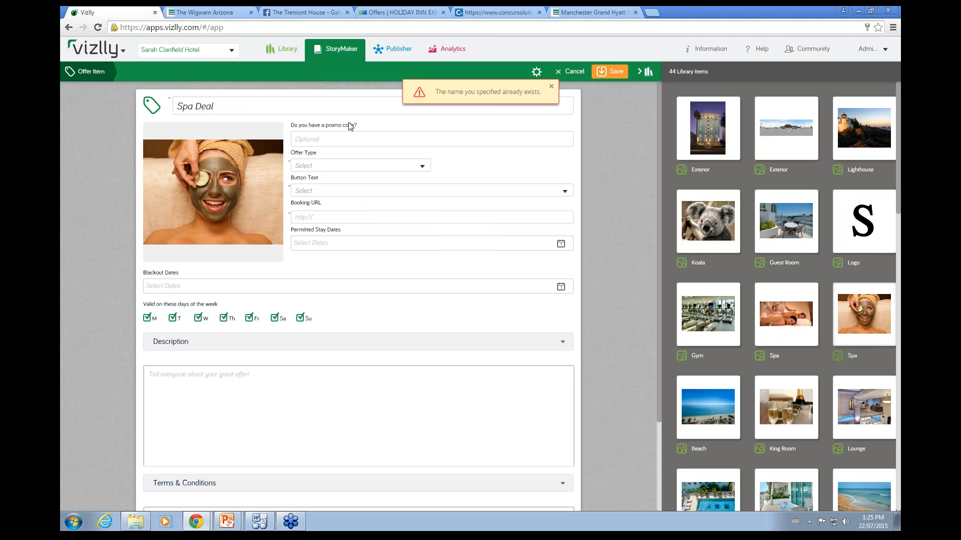
Step: Set promo code ABC1, offer type Bookable and button text Book
click(334, 140)
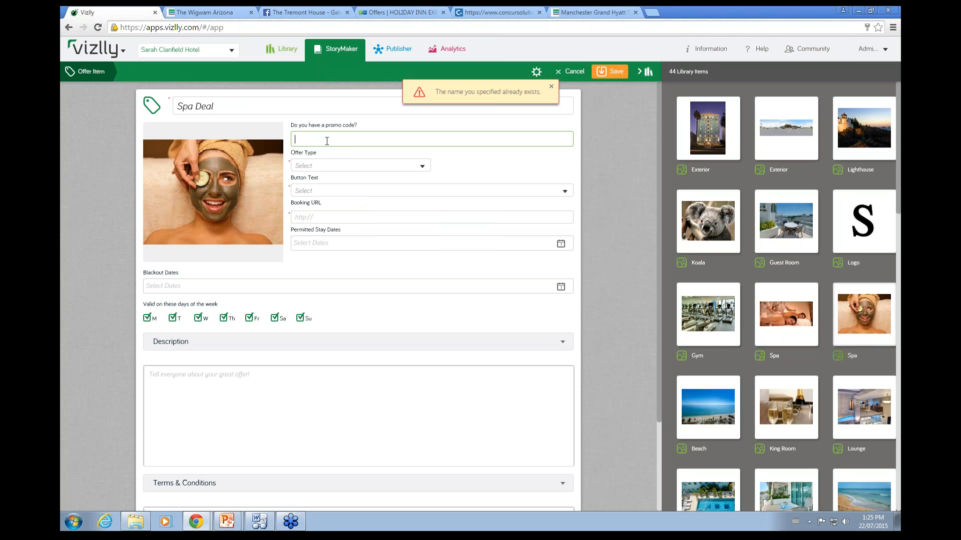
text(ABC1)
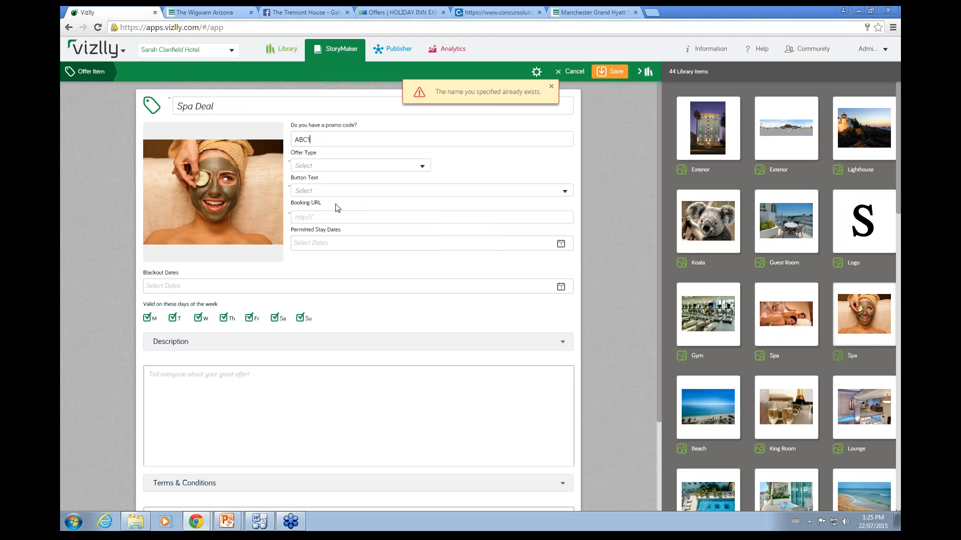
click(326, 166)
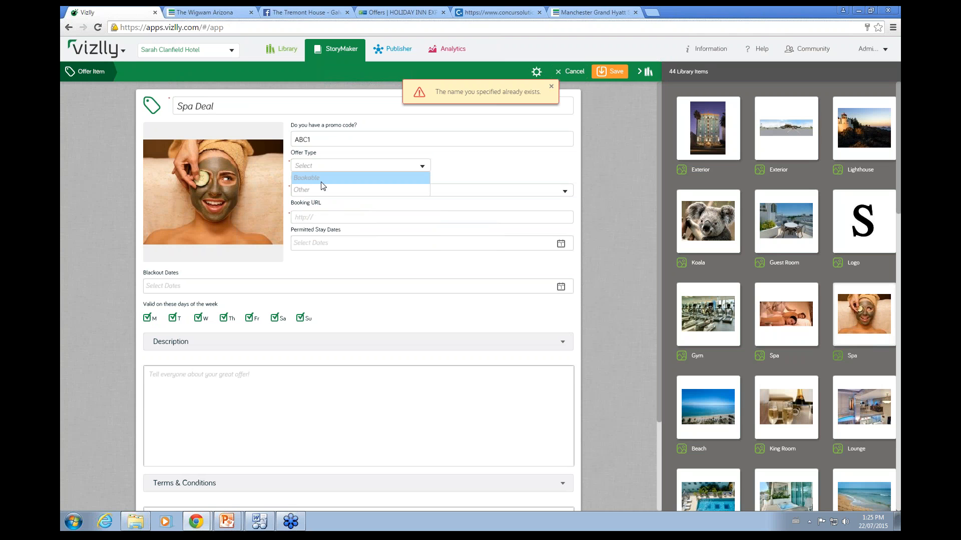
click(322, 188)
click(320, 169)
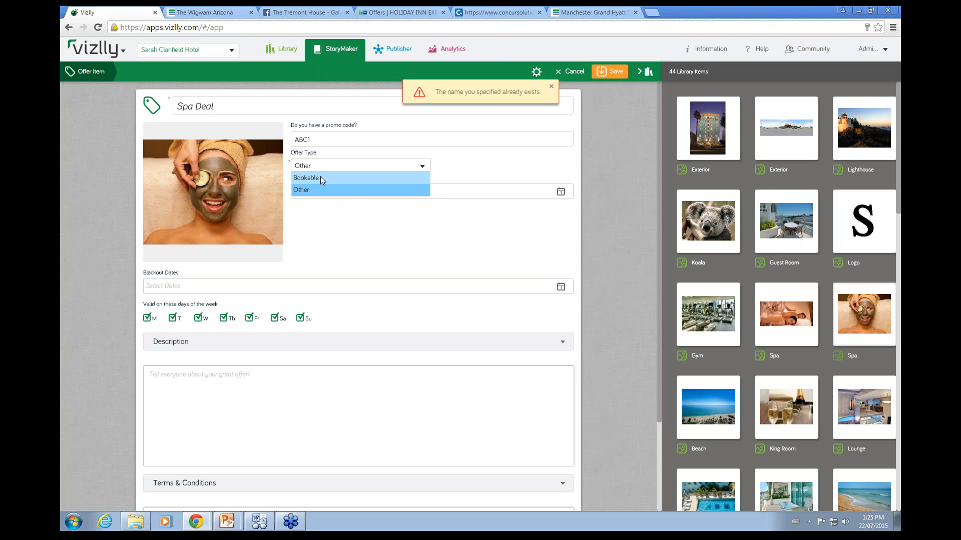
click(320, 178)
click(314, 192)
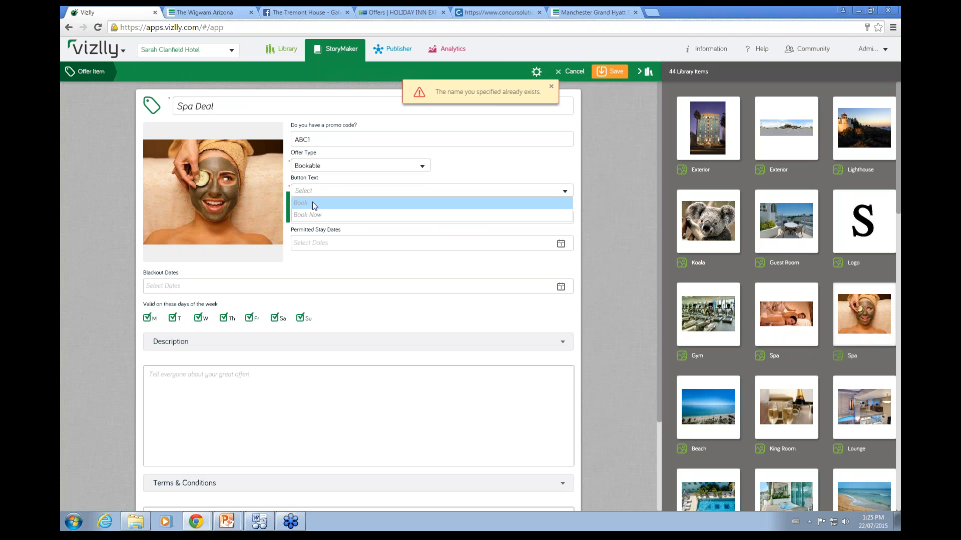
click(312, 202)
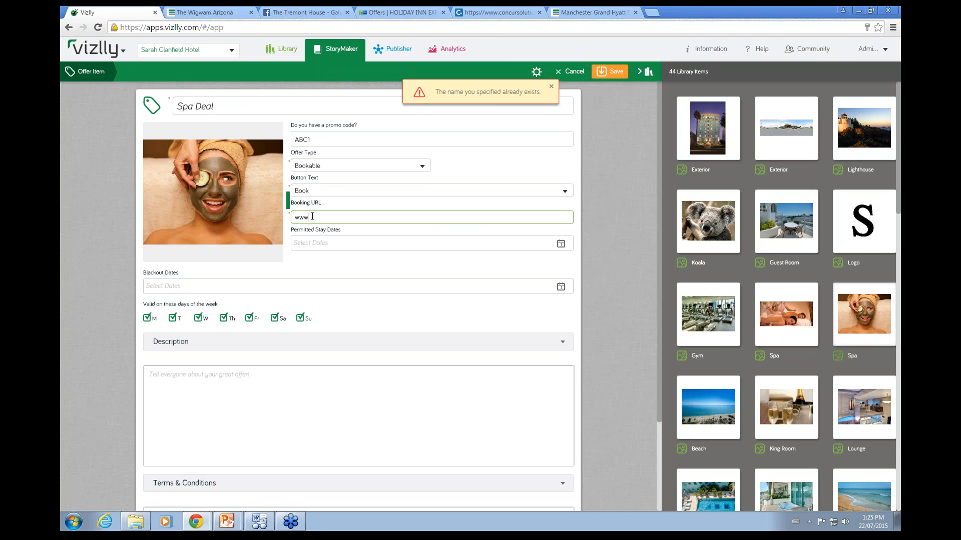
text(.bookspa.com)
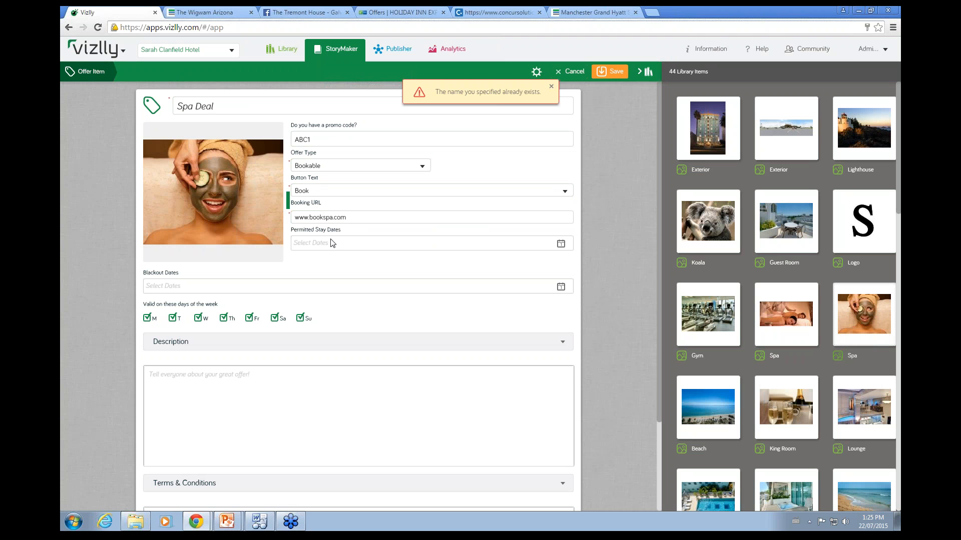
click(560, 244)
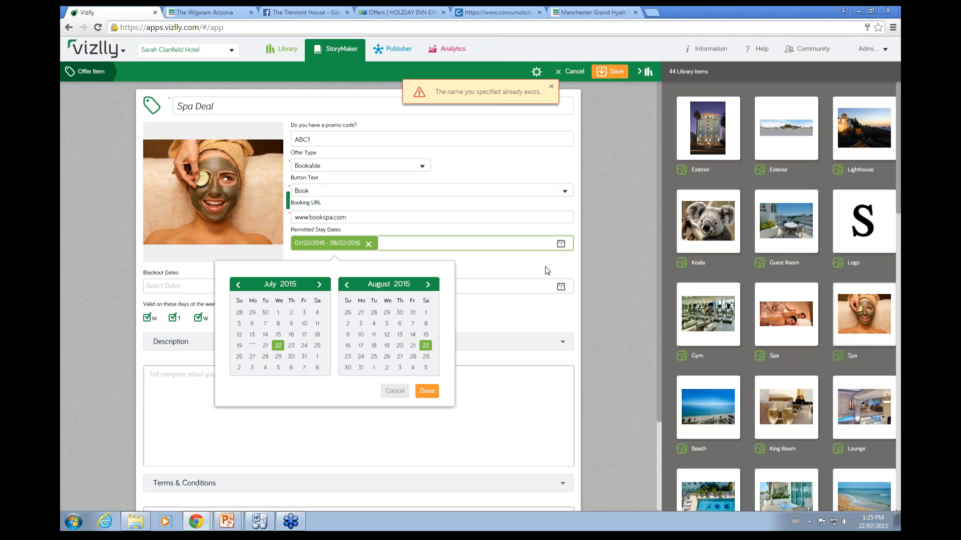
click(347, 347)
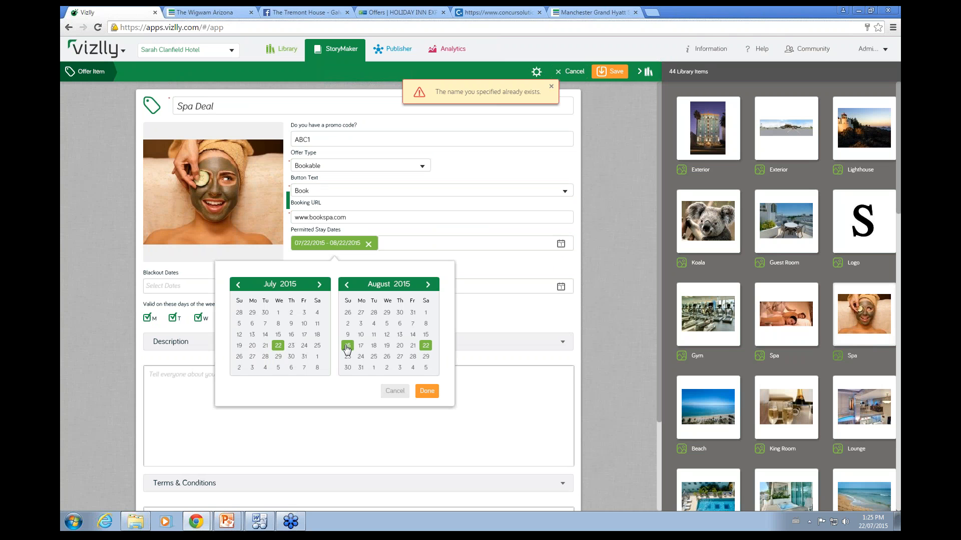
click(400, 357)
click(412, 357)
click(425, 390)
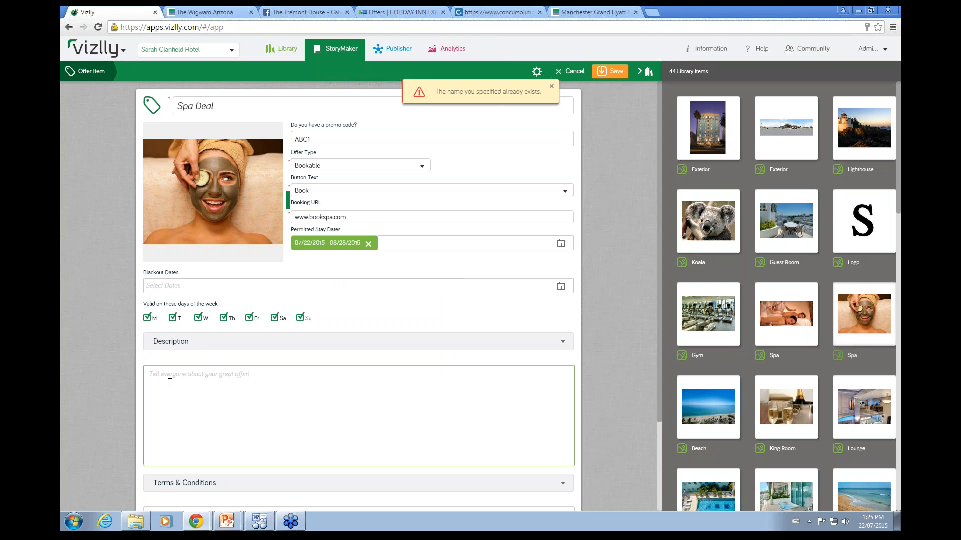
Step: Write the description 'Spend a day at the spa!' with a bold 'Lunch included!' line
click(215, 371)
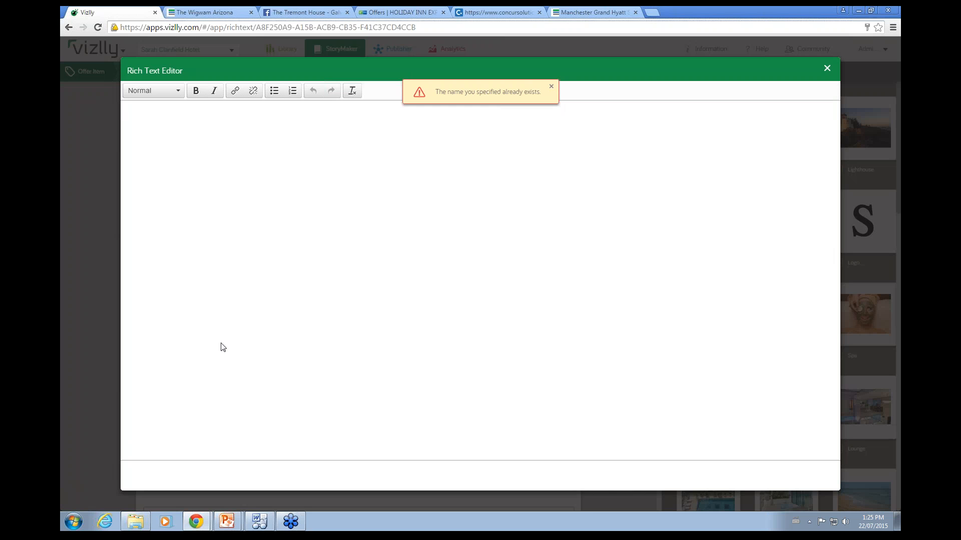
text(Spend a)
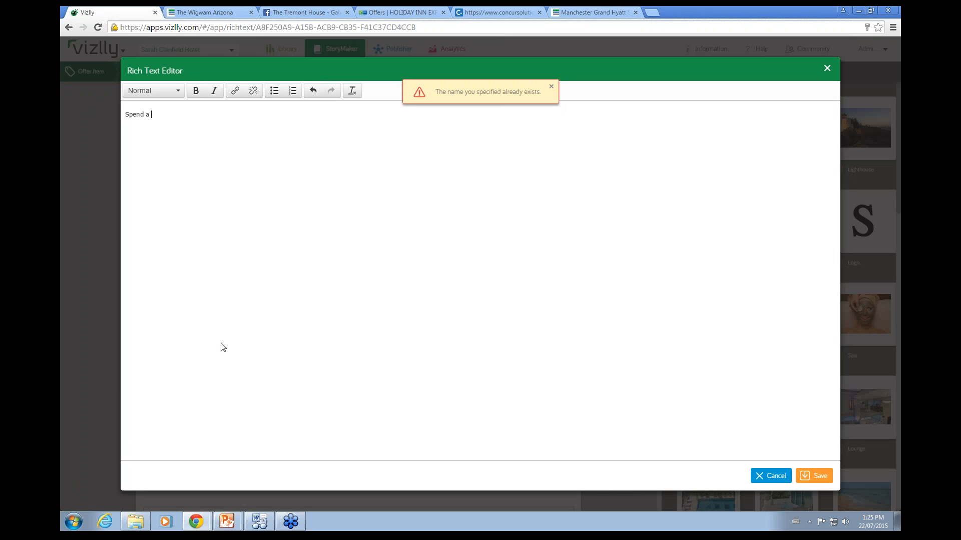
text( day at the spa~)
key(BackSpace)
text(!)
key(Return)
key(Return)
text(Lunch enclude)
drag(188, 150, 190, 131)
click(196, 91)
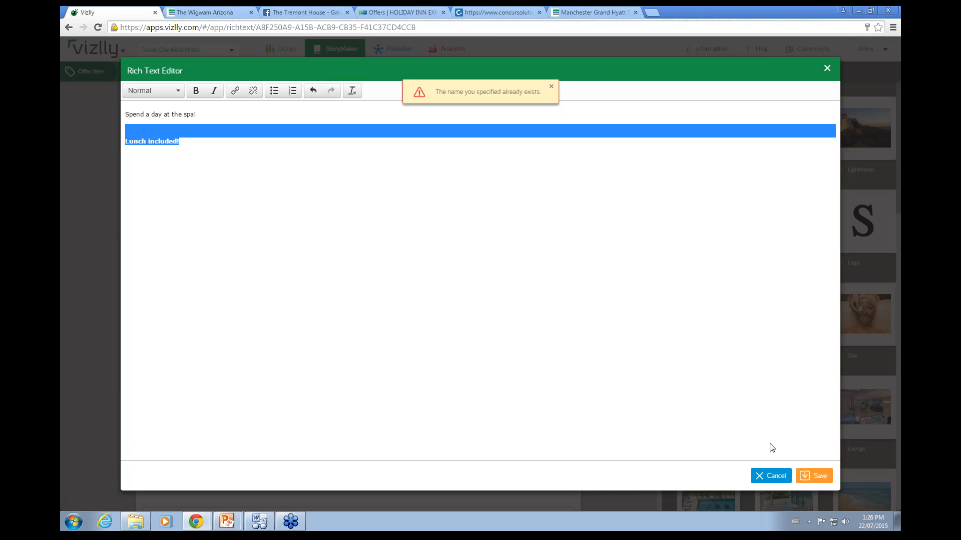
click(813, 476)
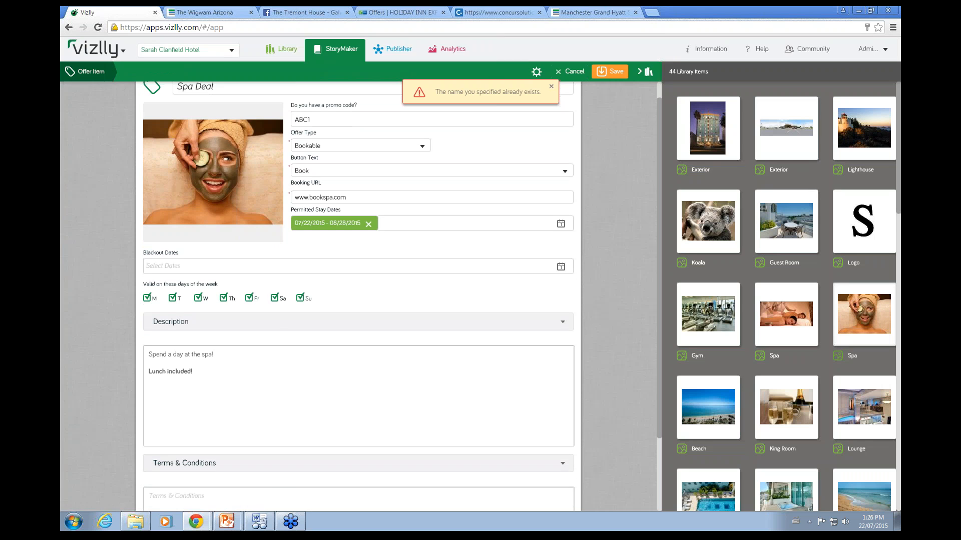
Step: Add the terms and conditions 'One one per day'
scroll(350, 300, down, 2)
click(244, 404)
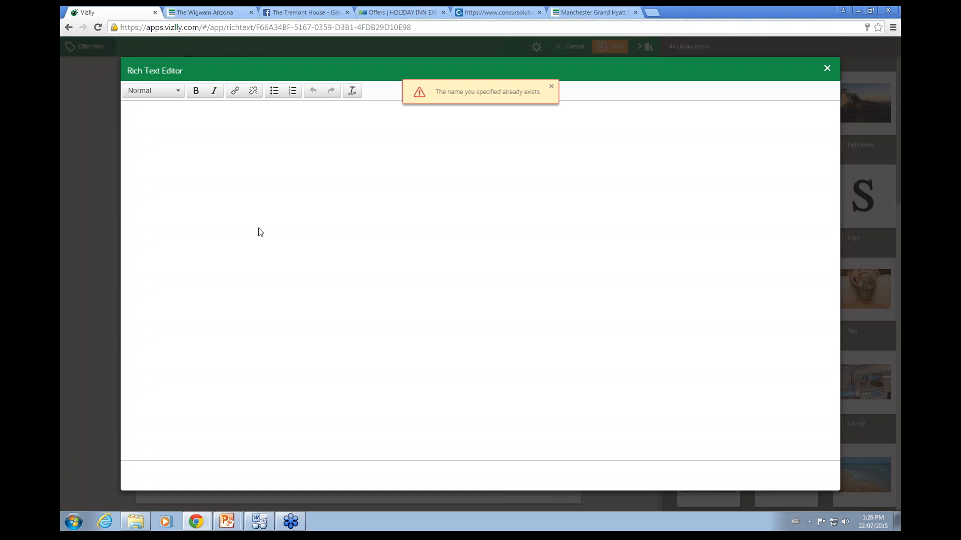
text(One o)
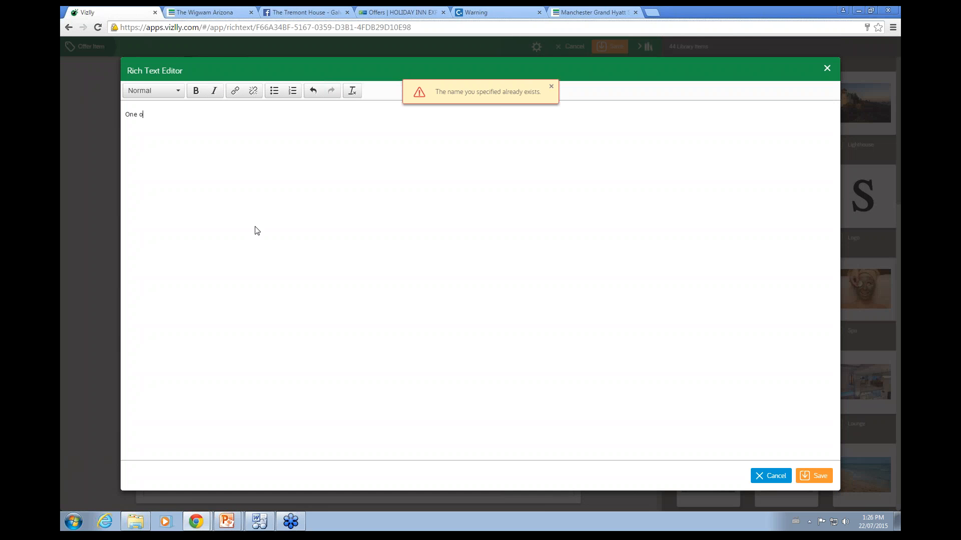
text(ne per day)
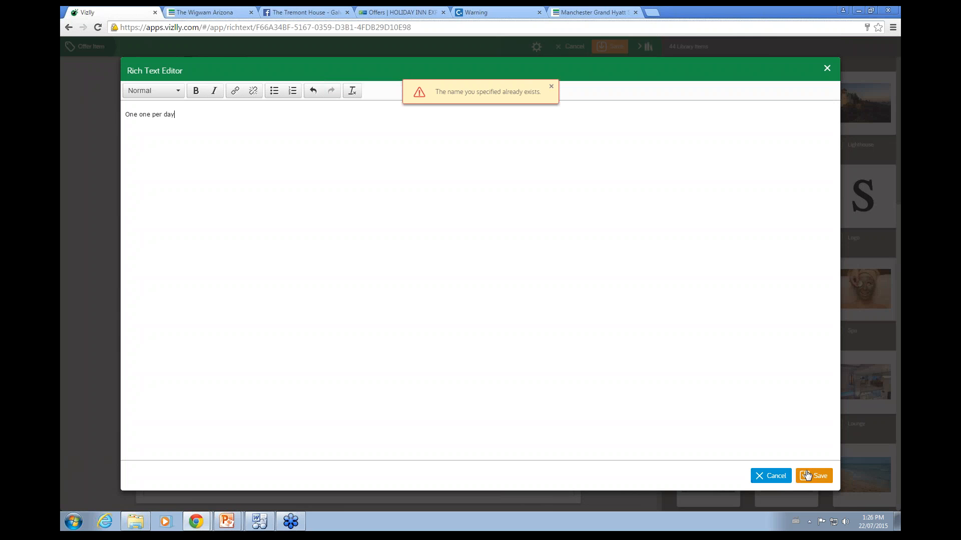
click(807, 475)
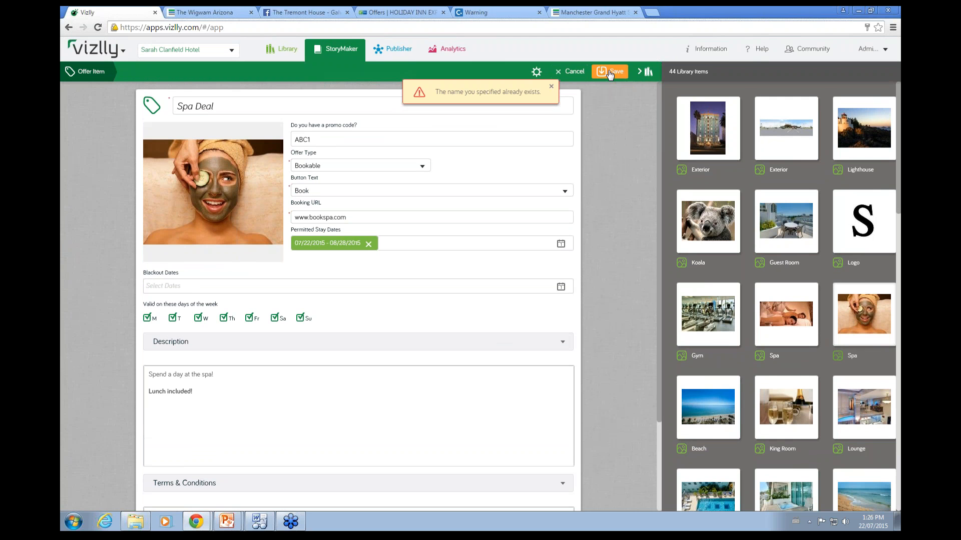
Step: Try saving the Spa Deal, then clear its invalid Booking URL
click(610, 73)
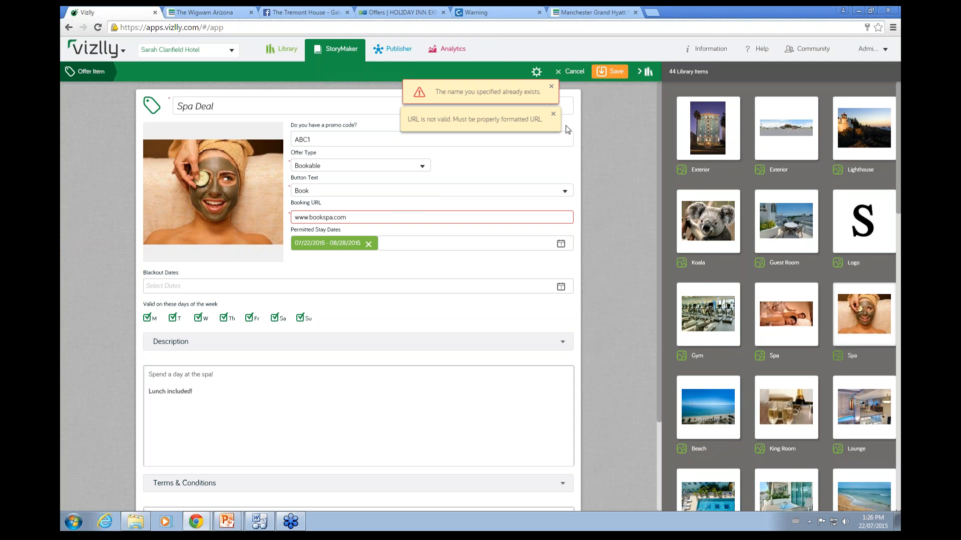
click(392, 215)
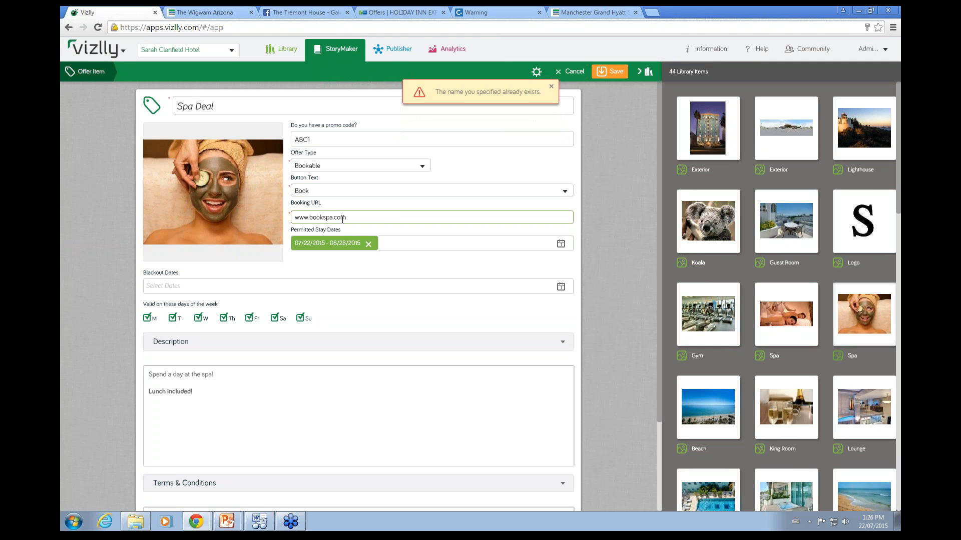
key(ctrl+a)
key(BackSpace)
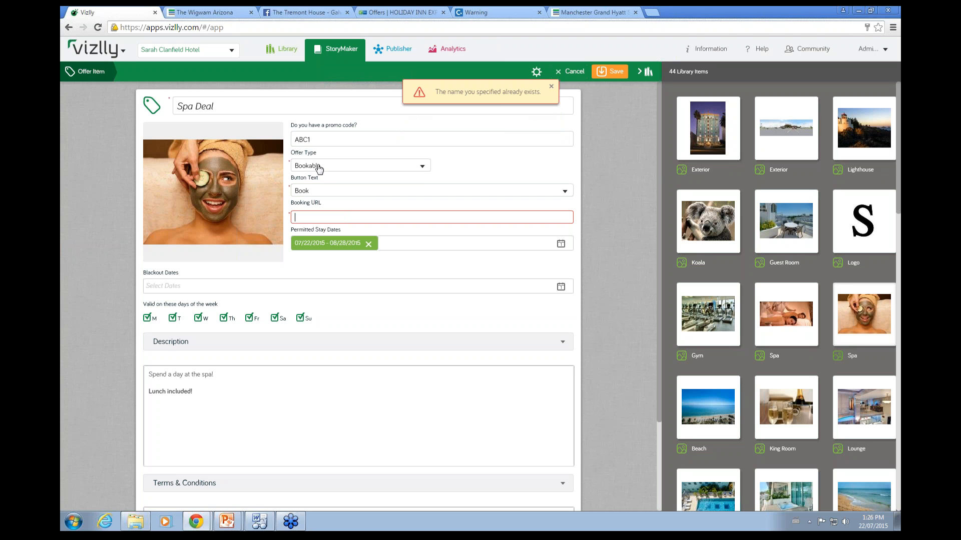
Step: Set the Spa Deal's Offer Type to Other, save it, and go back to the offer list
click(319, 169)
click(307, 199)
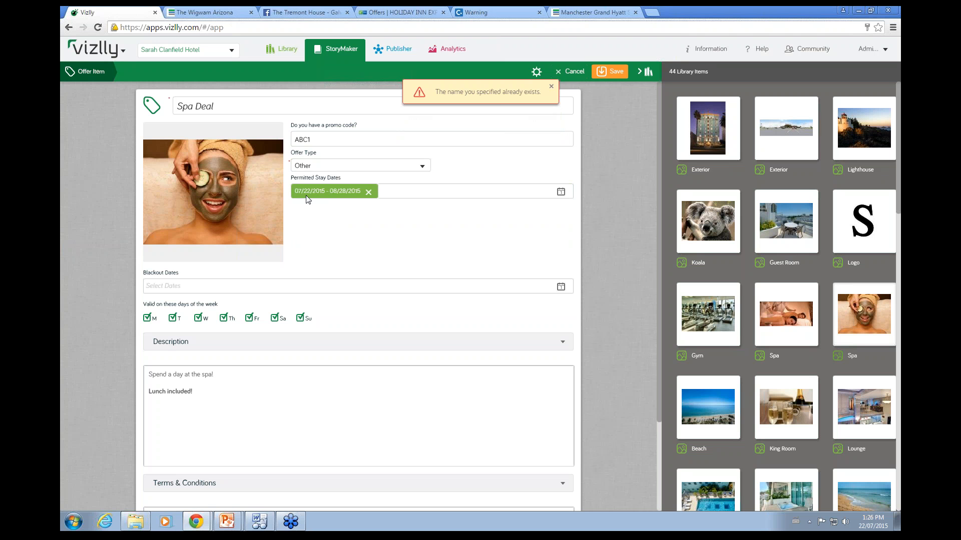
click(606, 76)
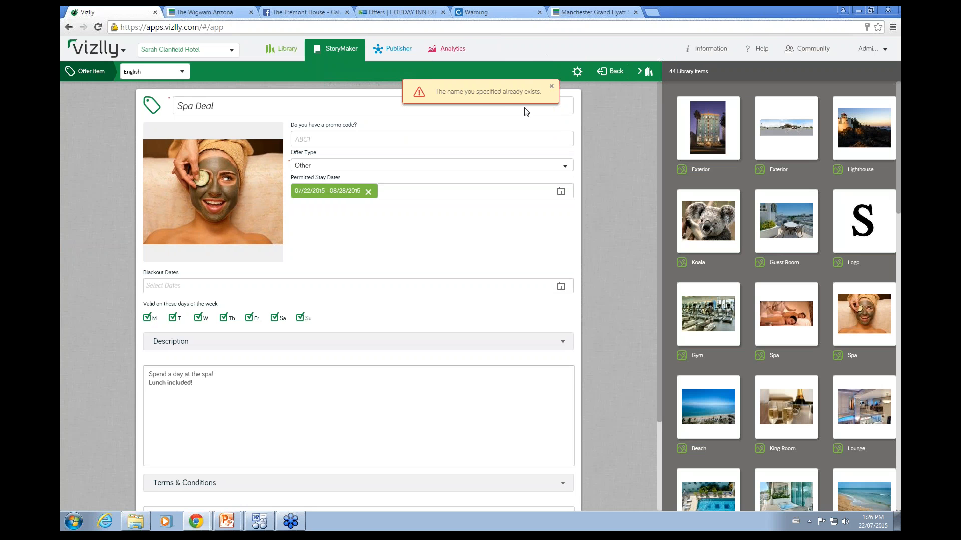
click(609, 75)
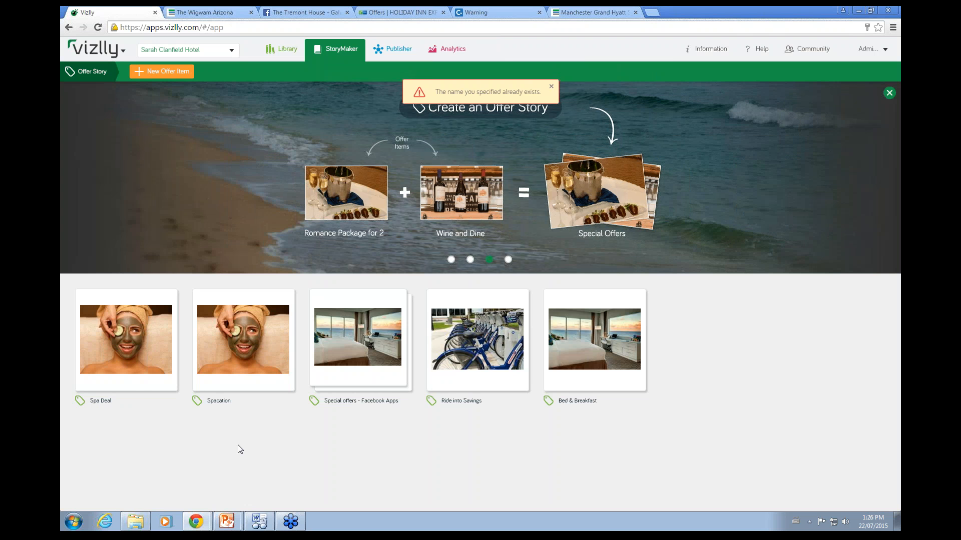
mouse_move(144, 387)
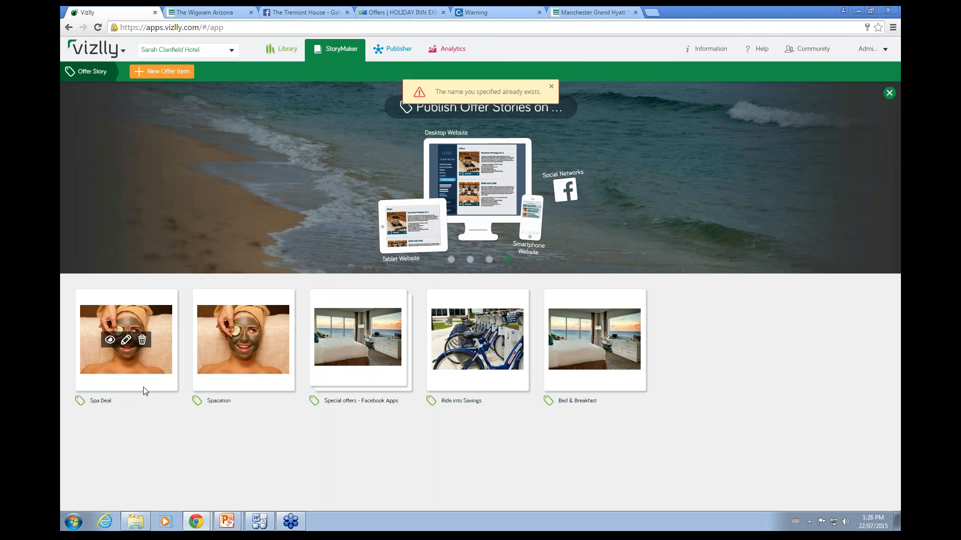
click(144, 389)
click(210, 377)
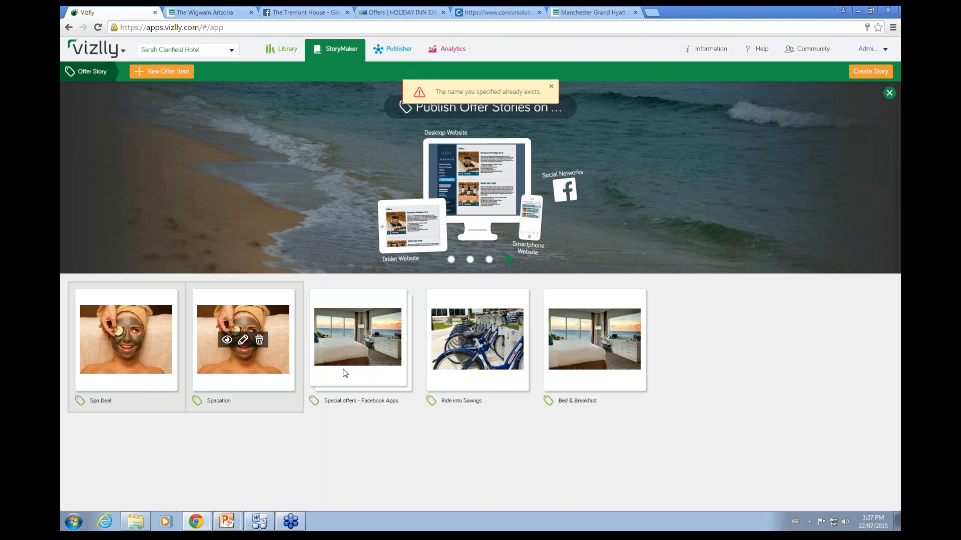
click(465, 359)
click(583, 368)
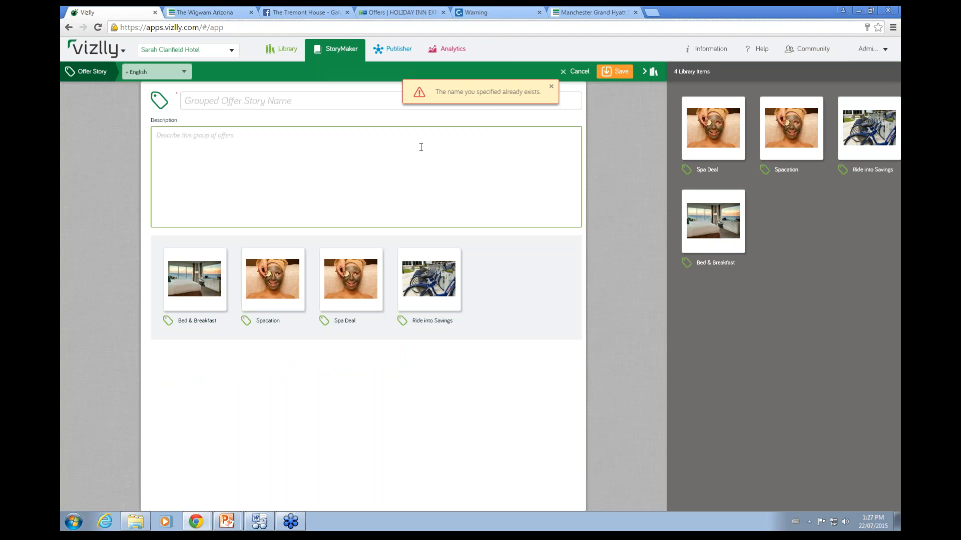
click(207, 100)
text(S)
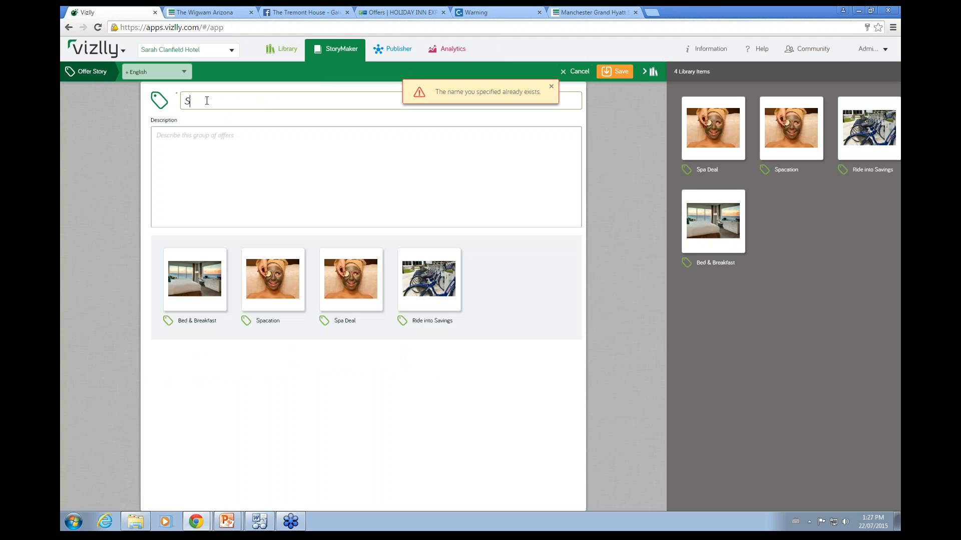
text(peical)
key(BackSpace)
key(BackSpace)
key(BackSpace)
text(cial d)
key(BackSpace)
text(Offers)
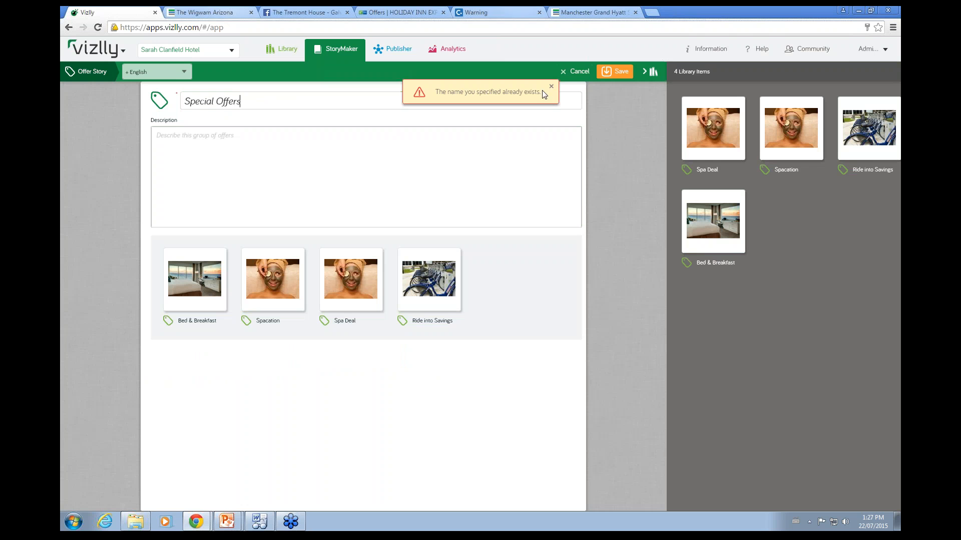
click(614, 71)
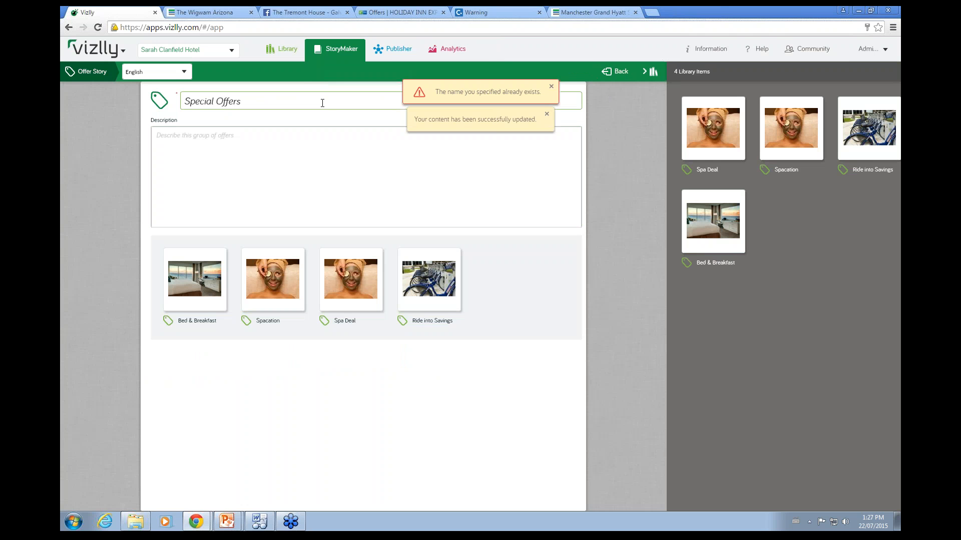
click(614, 71)
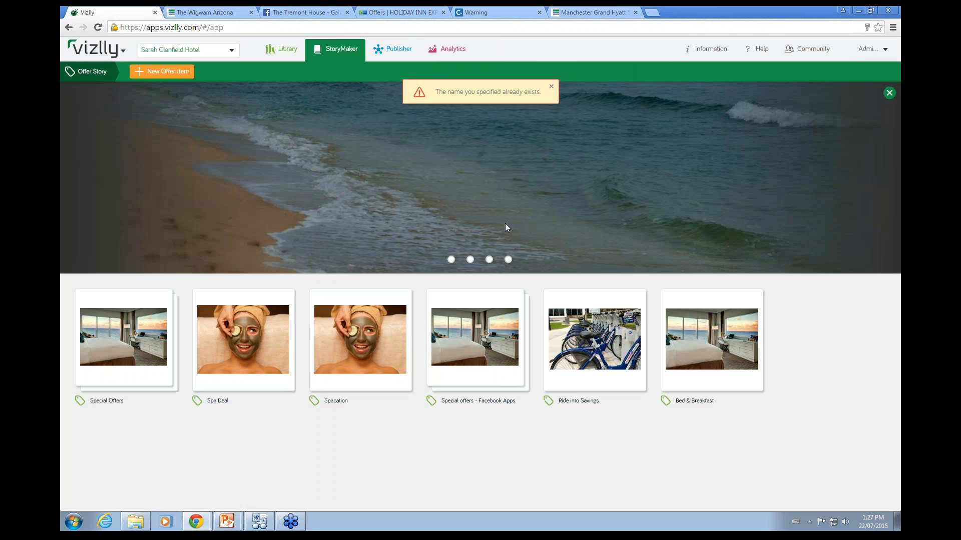
mouse_move(132, 373)
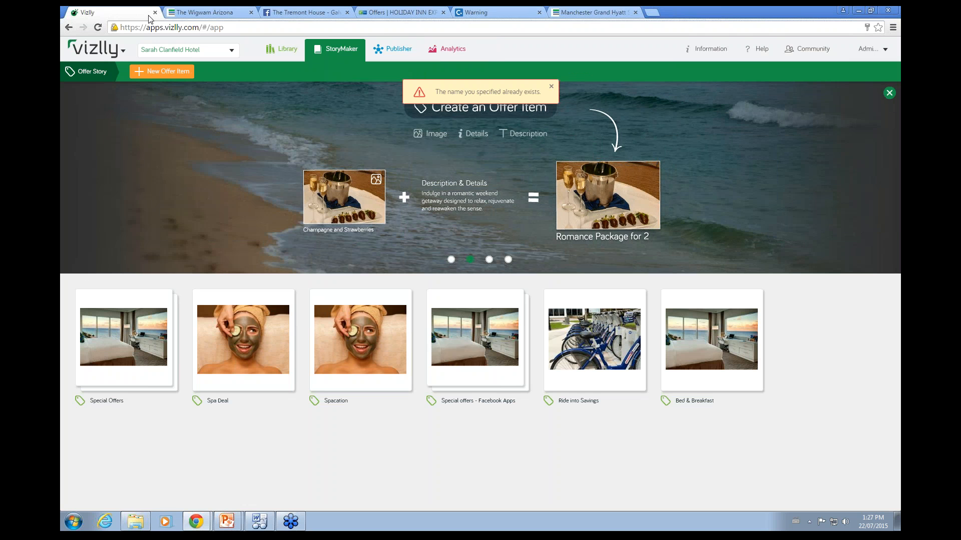
Step: Scroll the Holiday Inn Express Moncton offers page showing the Family Date Night and Corporate Choice packages
click(400, 12)
scroll(365, 234, down, 3)
scroll(365, 234, up, 3)
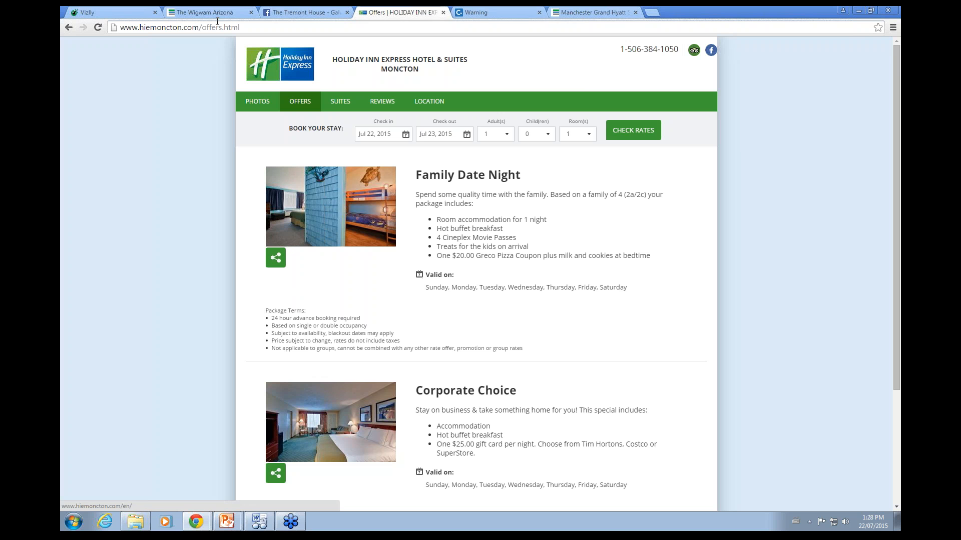
Step: Return to Vizlly and open the hotel's content Library
click(75, 12)
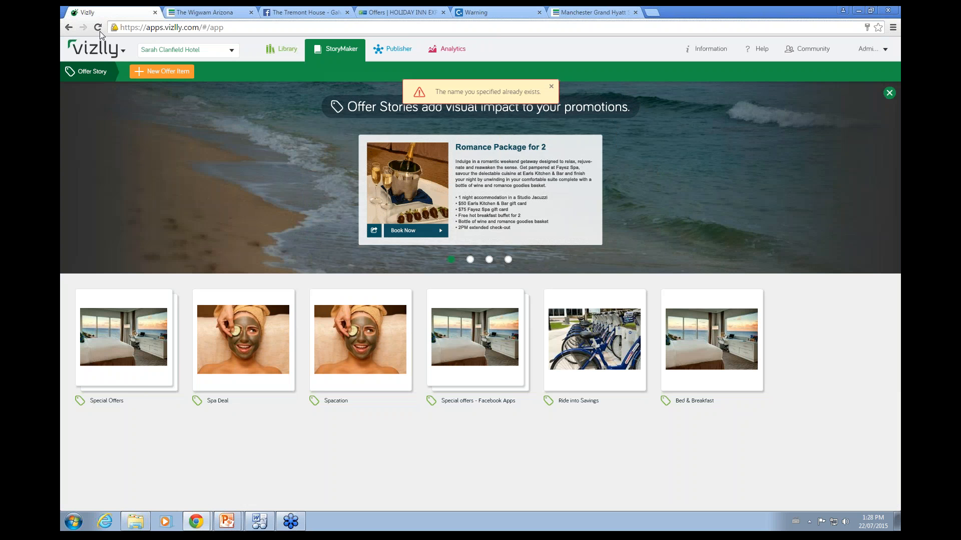
click(273, 53)
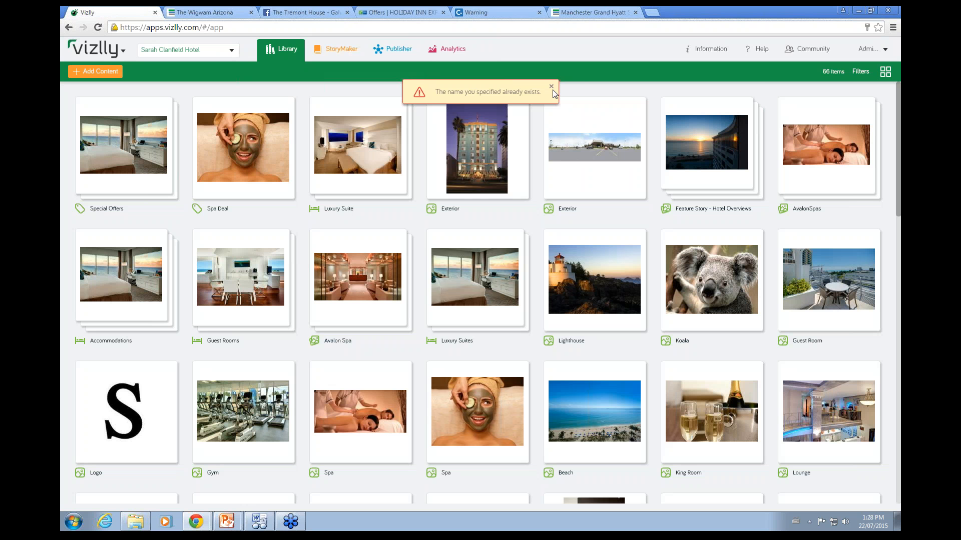
mouse_move(397, 59)
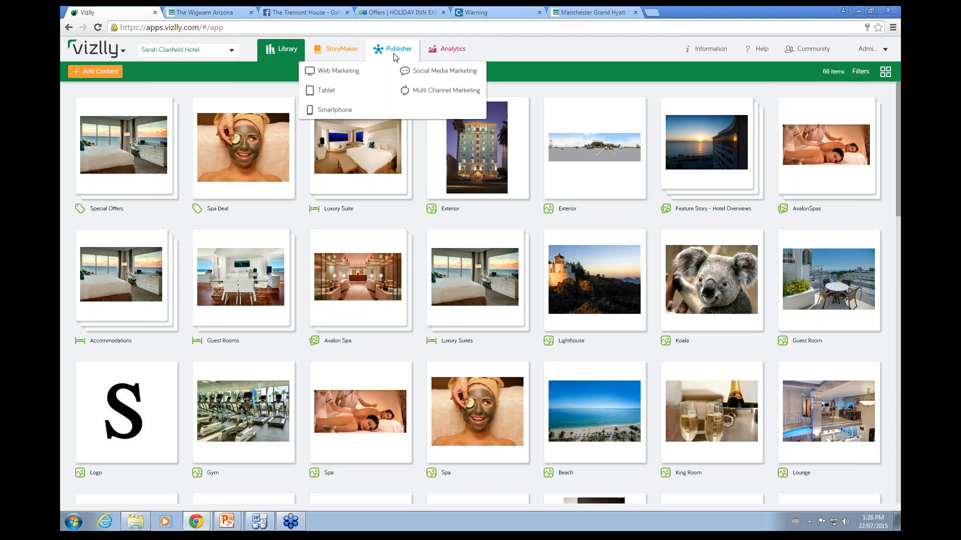
click(349, 78)
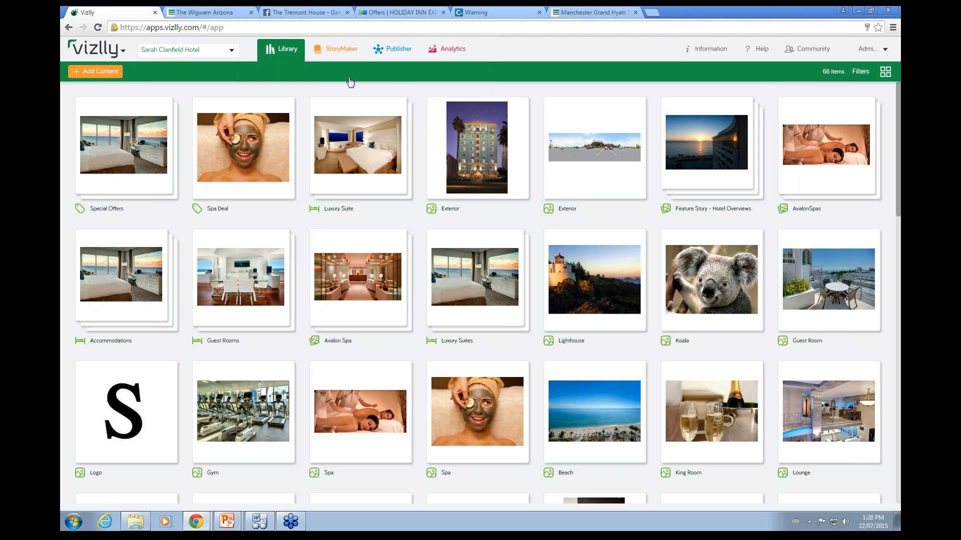
Step: Browse the Web Marketing, Smartphone and Social Media Marketing publisher pages
click(393, 50)
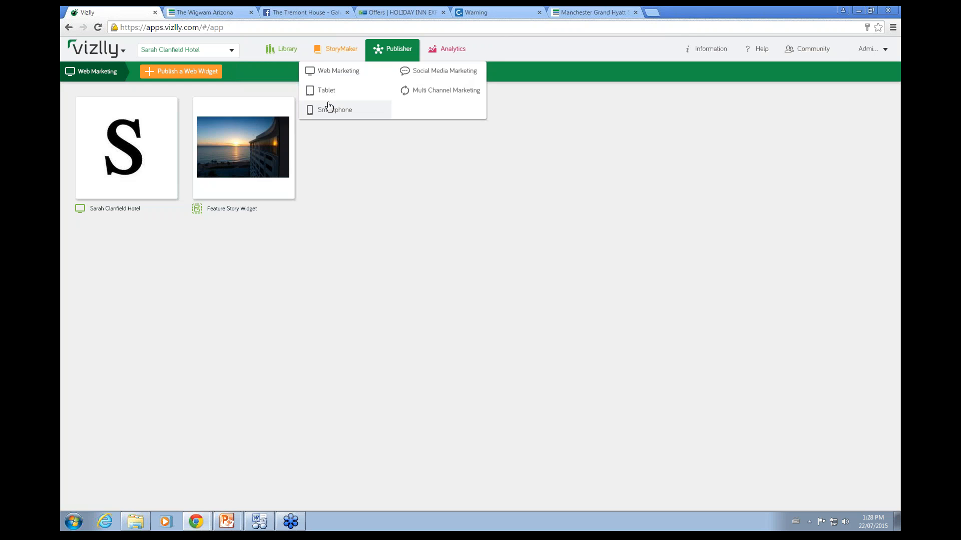
click(332, 110)
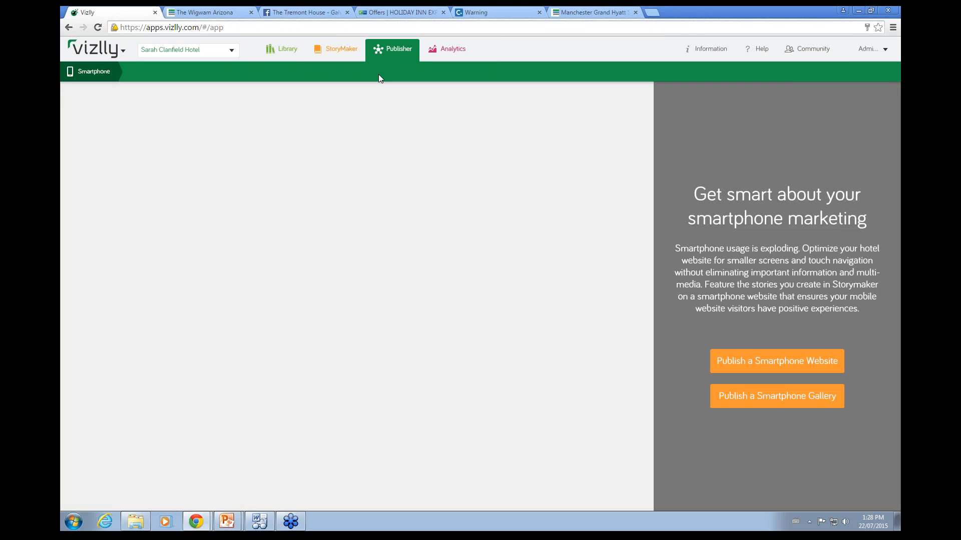
mouse_move(391, 53)
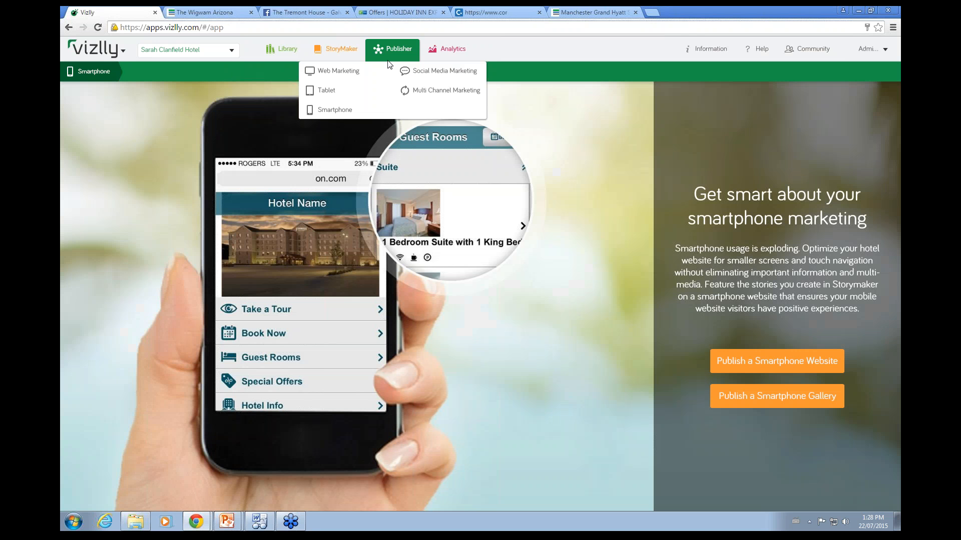
click(411, 71)
mouse_move(401, 55)
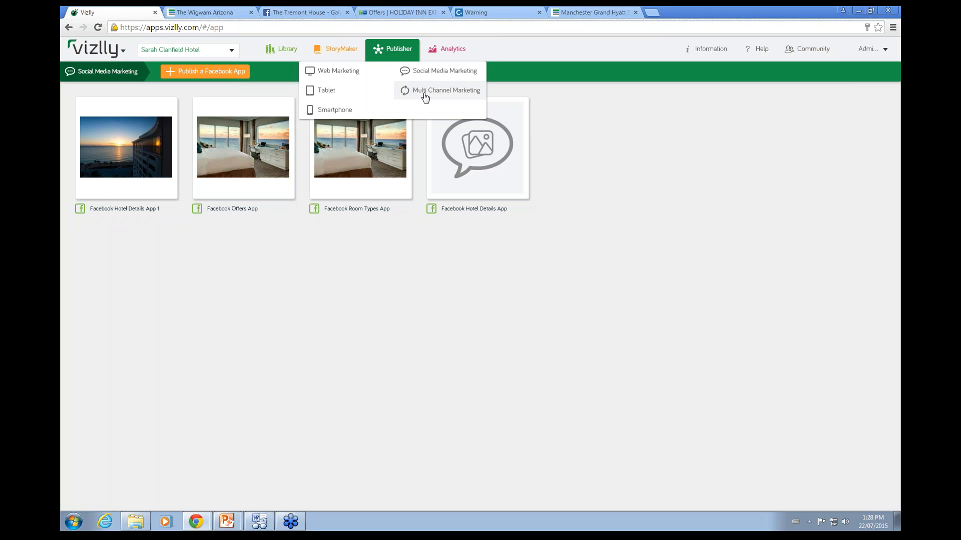
Step: Go to Publisher > Multi Channel Marketing, briefly revisiting Social Media Marketing on the way
click(424, 94)
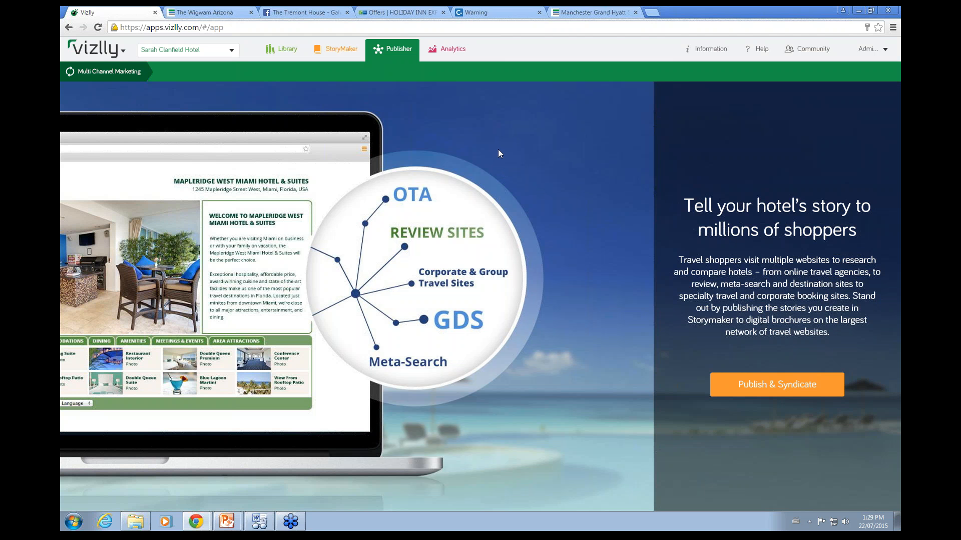
mouse_move(391, 61)
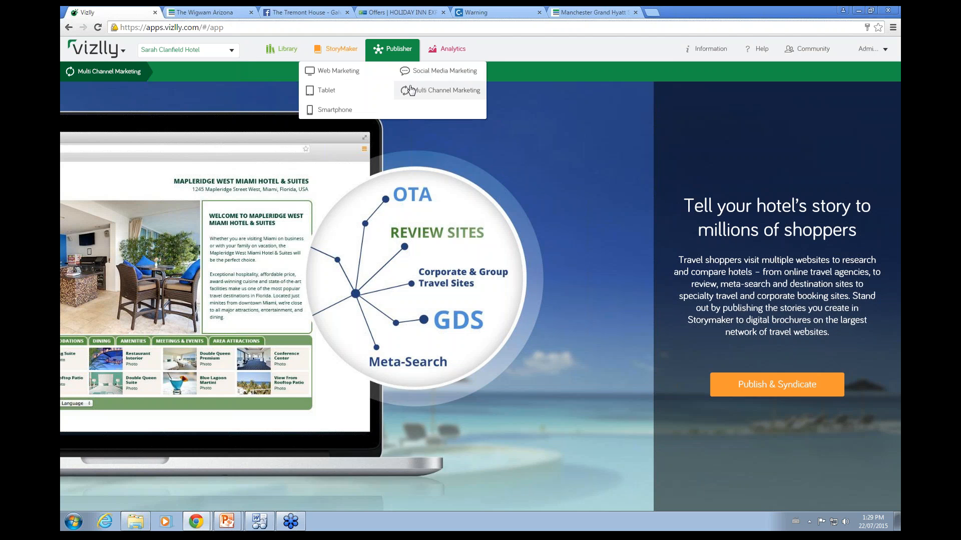
click(401, 89)
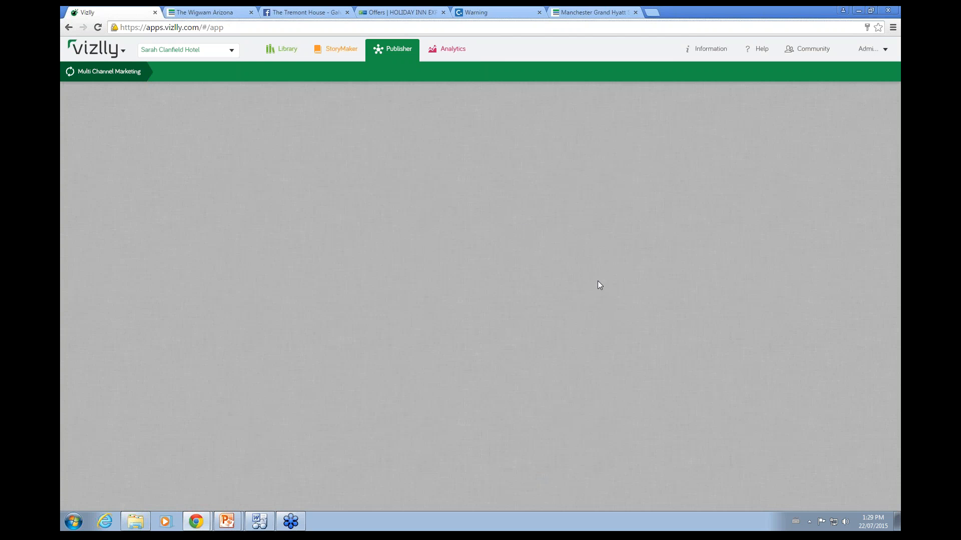
mouse_move(401, 46)
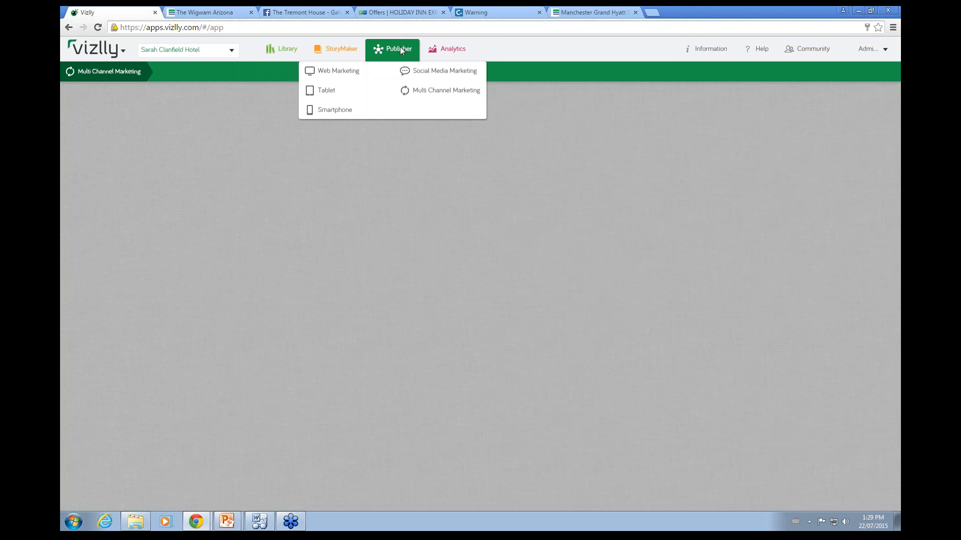
click(413, 74)
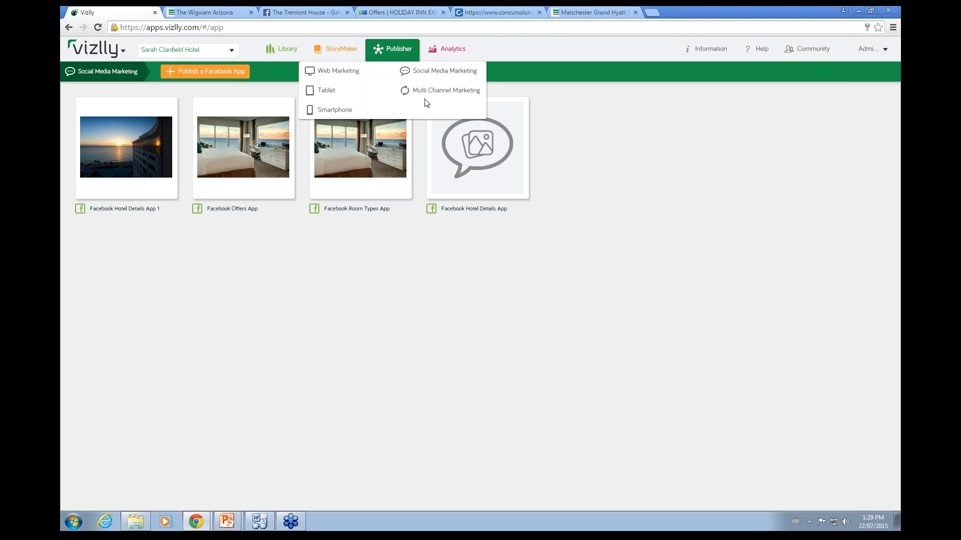
click(423, 95)
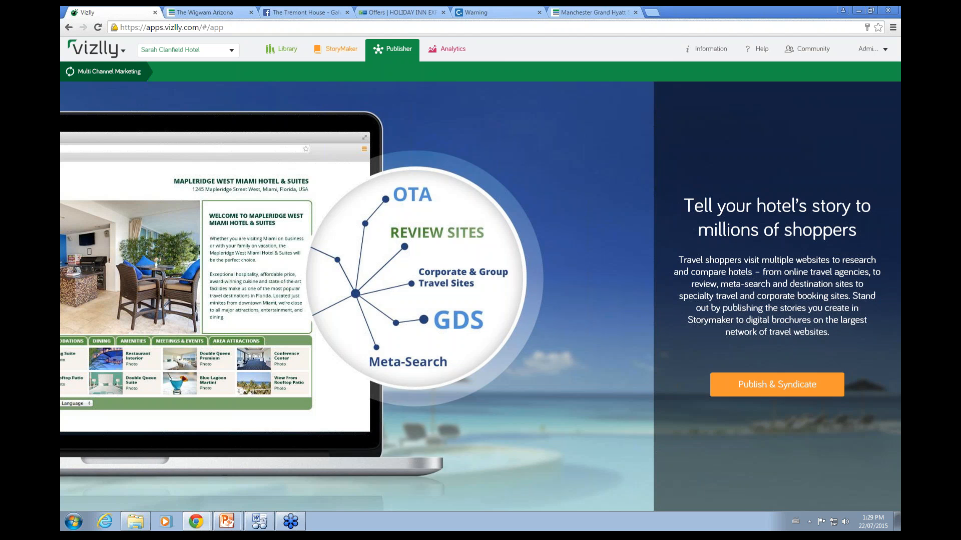
Step: Add a Feature Story as the default syndicated brochure and expand the GDS and Online Travel Agents lists
click(764, 390)
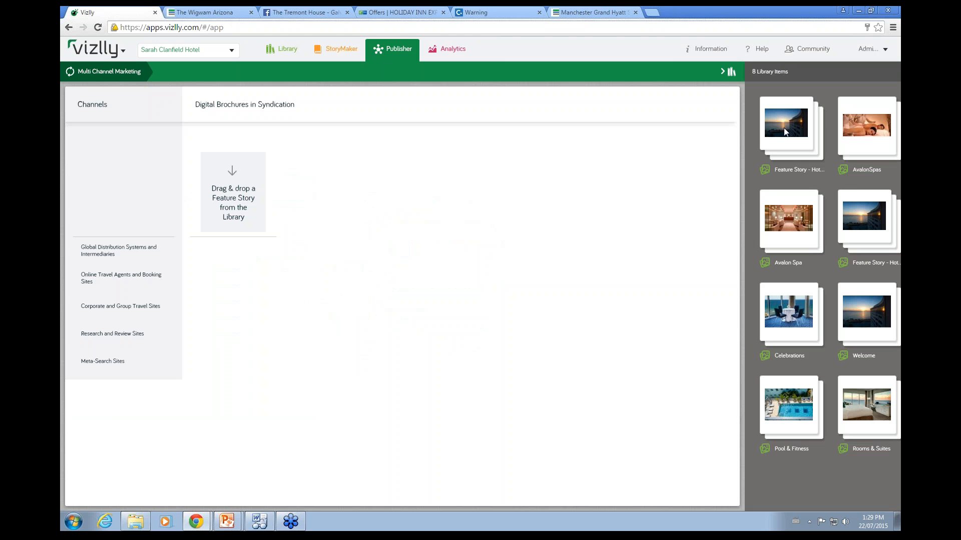
drag(784, 132, 206, 161)
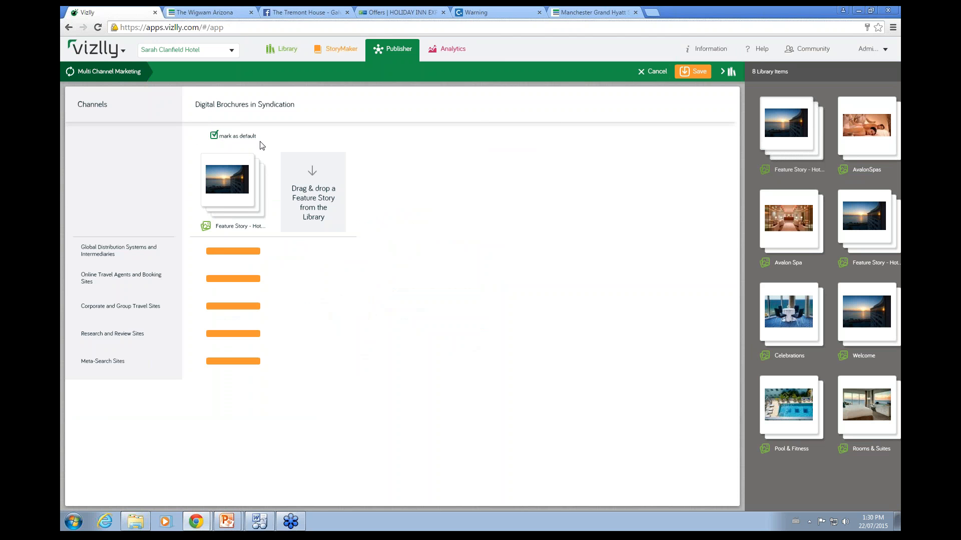
click(128, 250)
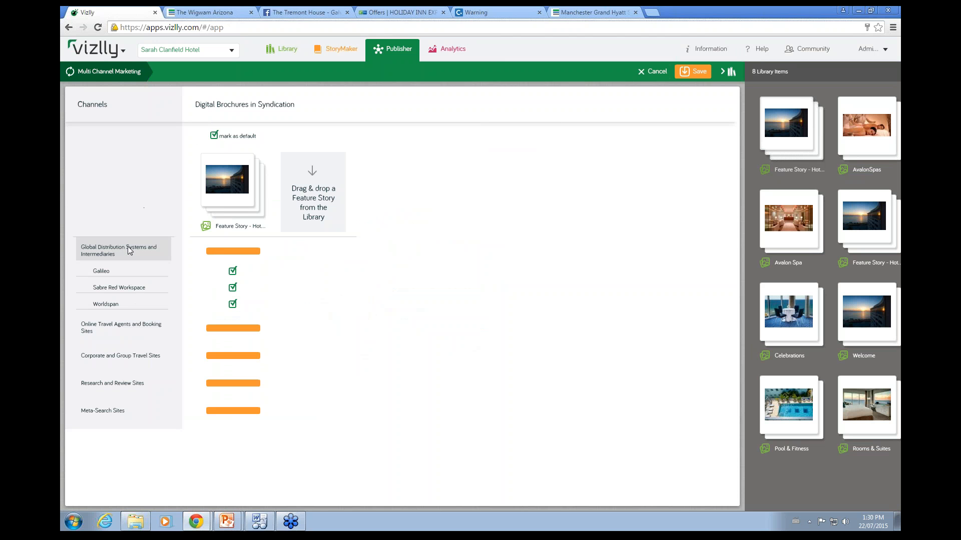
click(122, 325)
Step: Expand the Corporate and Group Travel, Research and Review, and Meta-Search channel lists
scroll(119, 255, down, 1)
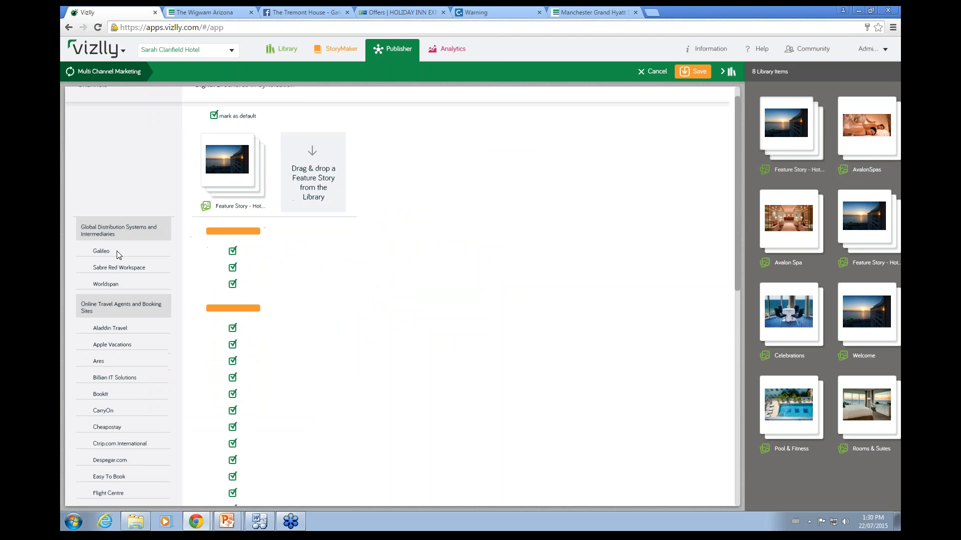
scroll(118, 254, down, 10)
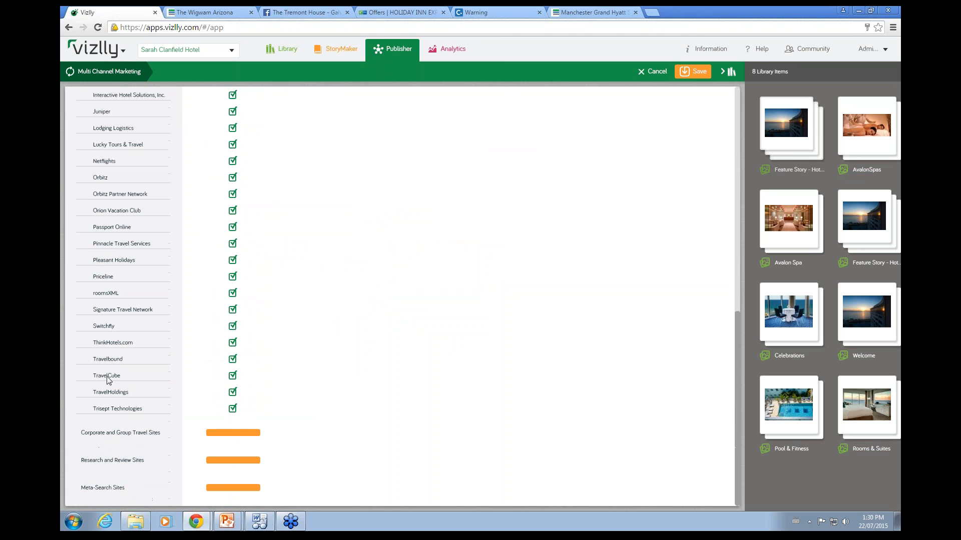
click(119, 423)
scroll(120, 423, down, 6)
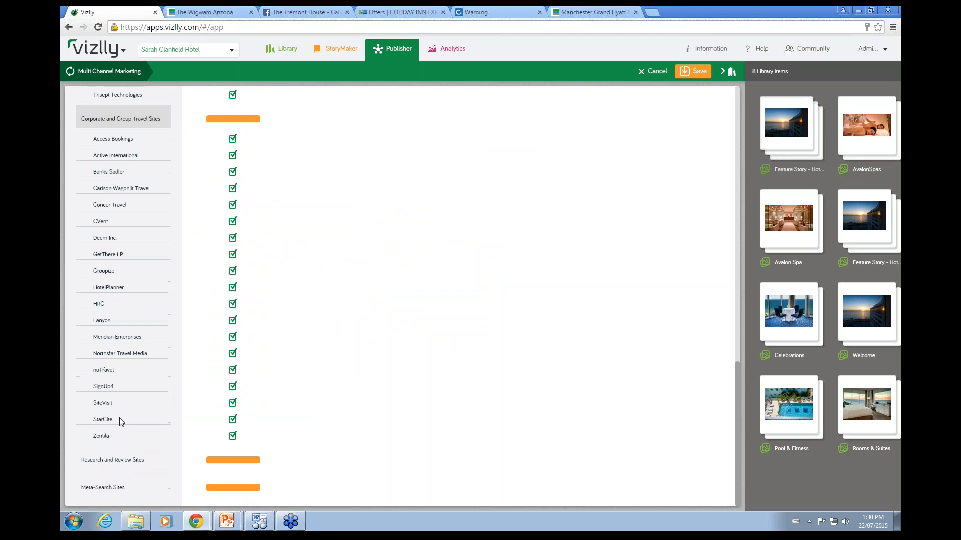
click(118, 464)
scroll(122, 435, down, 4)
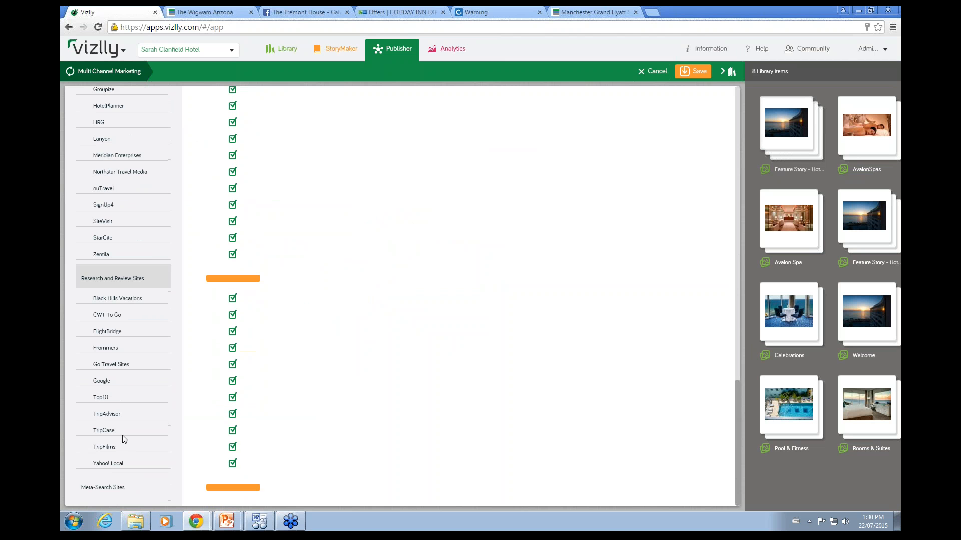
click(110, 488)
scroll(163, 444, down, 2)
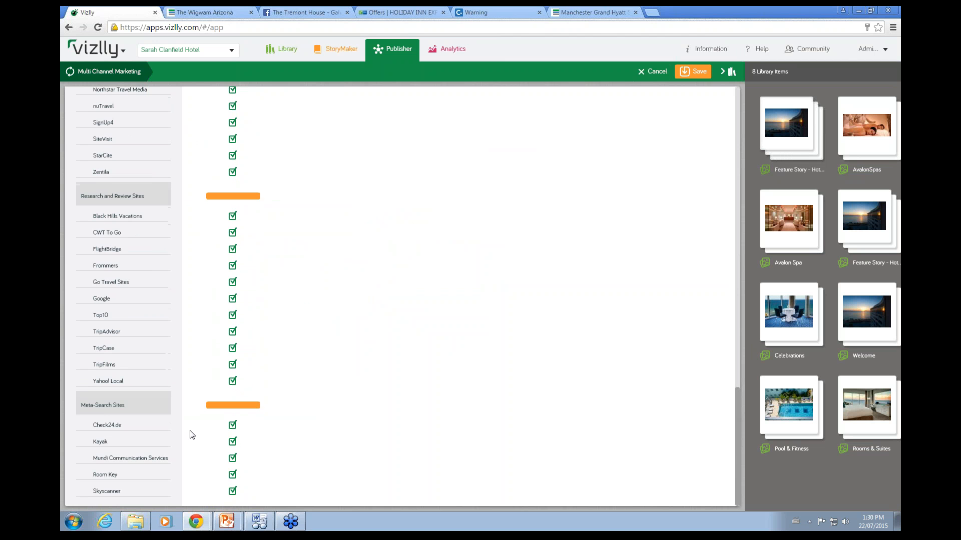
scroll(191, 434, up, 18)
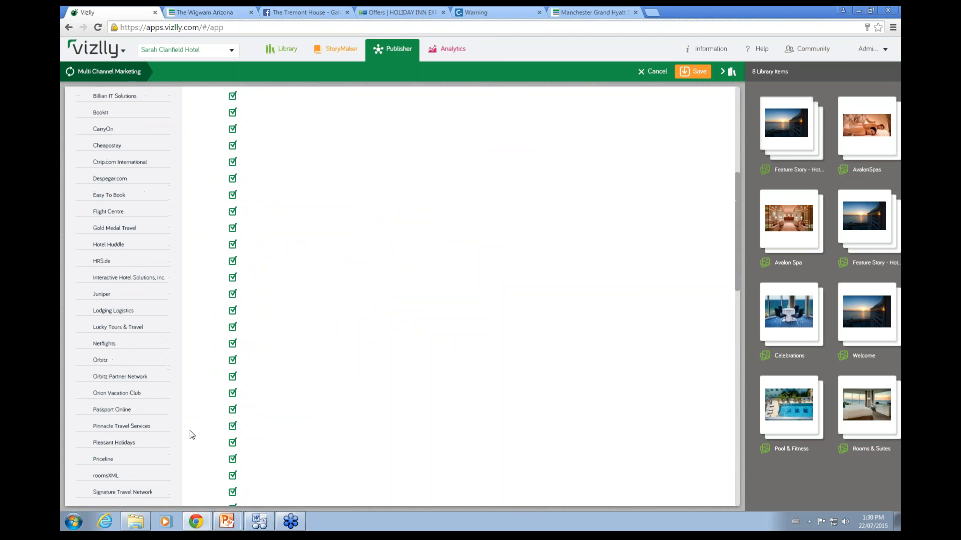
scroll(190, 434, up, 7)
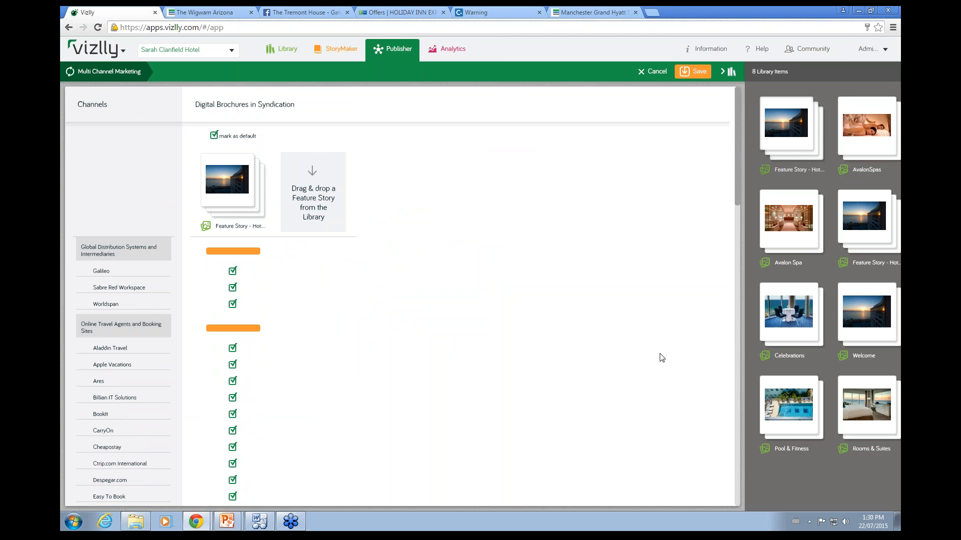
Step: Drop in a second Feature Story brochure and tick BookIt, Ctrip.com International and Easy To Book for it
drag(861, 246, 301, 194)
scroll(307, 295, down, 2)
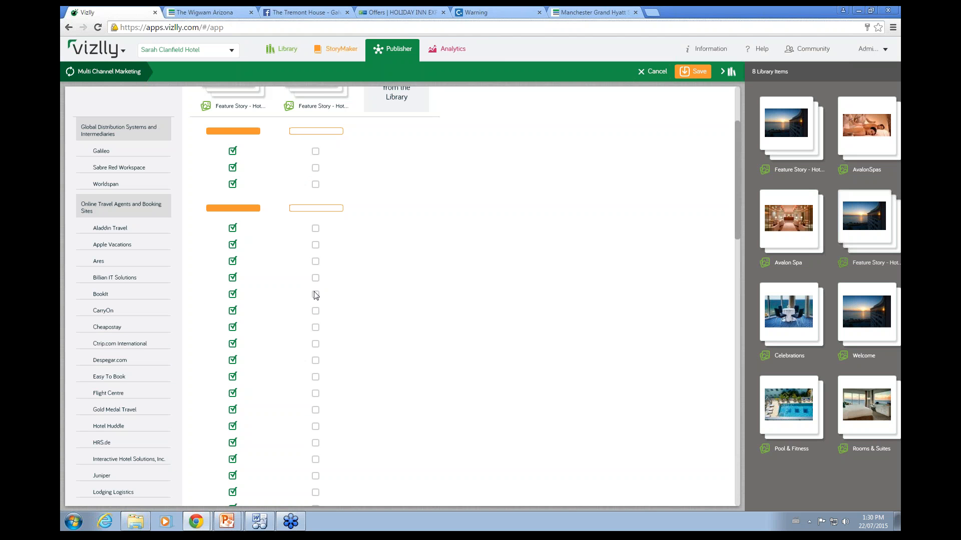
click(315, 294)
click(315, 344)
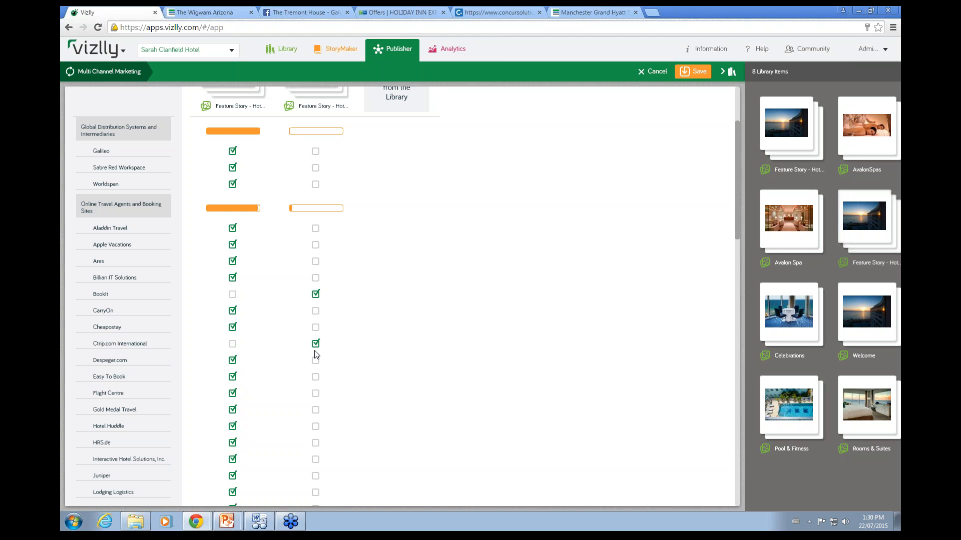
click(315, 378)
Step: Scroll back up the syndication page
scroll(321, 382, up, 2)
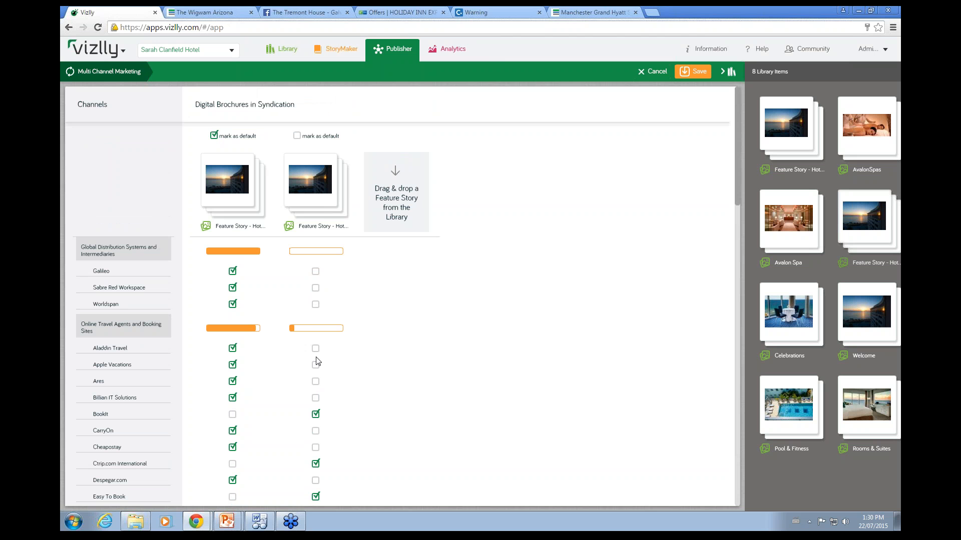
Step: View the Manchester Grand Hyatt's Cvent meetings photos, then return to the Vizlly syndication page
click(473, 11)
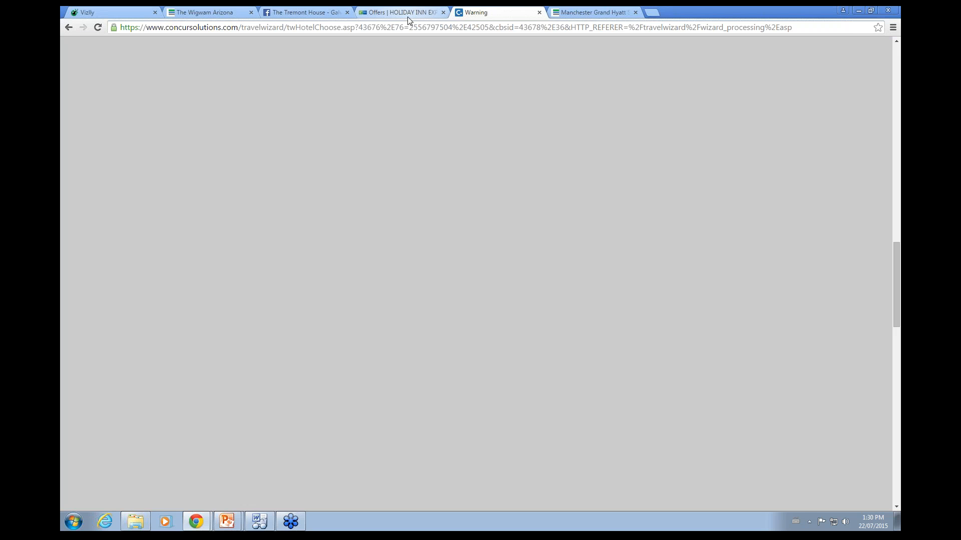
click(585, 17)
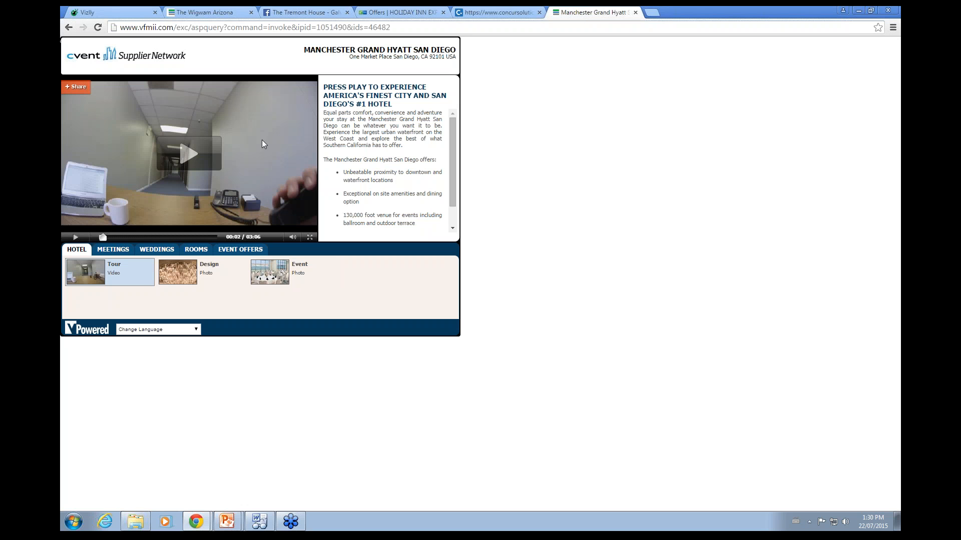
click(110, 251)
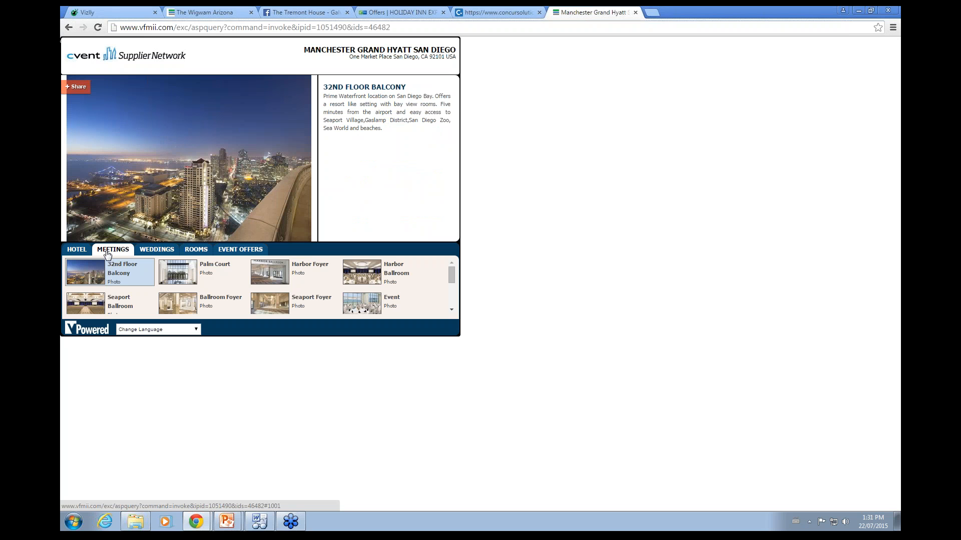
click(106, 14)
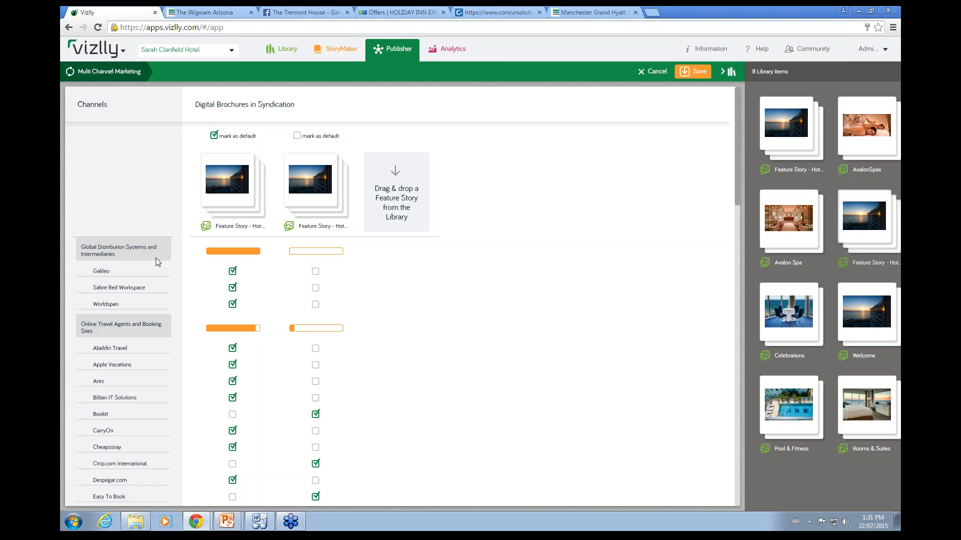
Step: Collapse the Online Travel Agents, Global Distribution Systems, Research and Review, and Meta-Search groups
scroll(168, 261, down, 2)
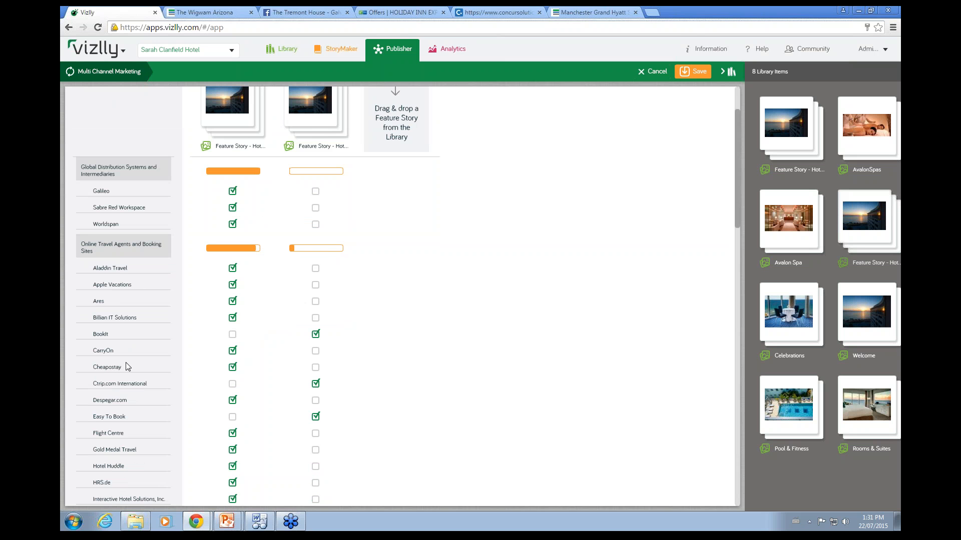
click(133, 253)
click(127, 277)
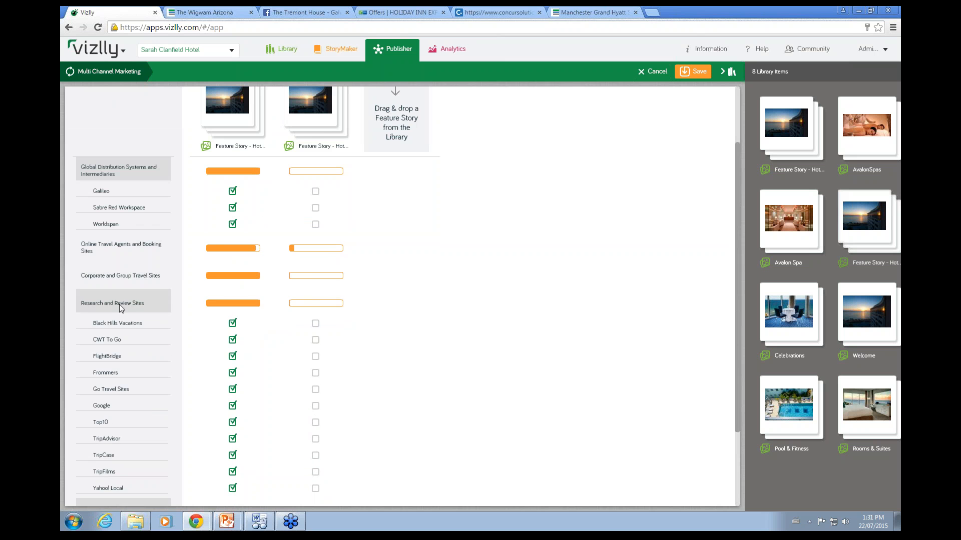
click(122, 308)
click(126, 252)
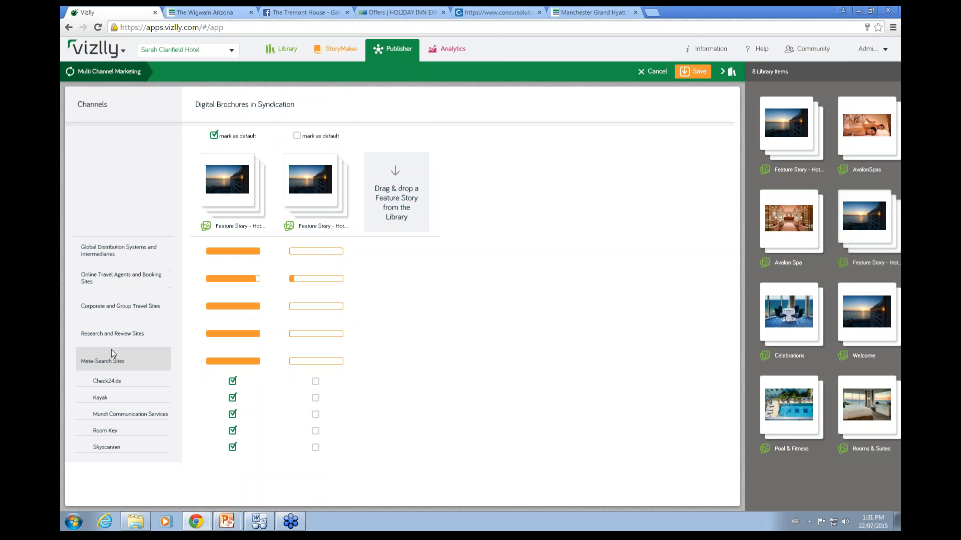
click(112, 369)
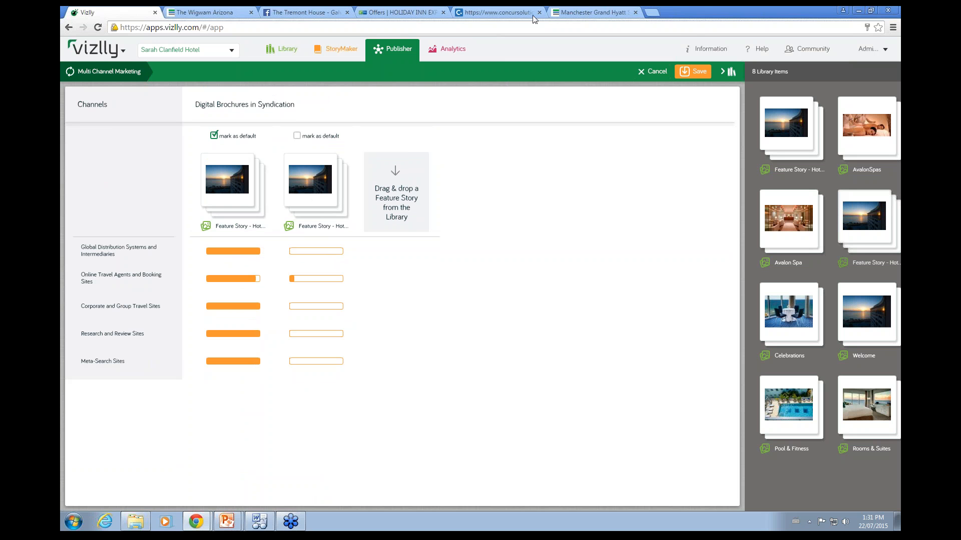
Step: Show the Manchester Grand Hyatt's WEDDINGS photos, then its ROOMS photos
click(595, 14)
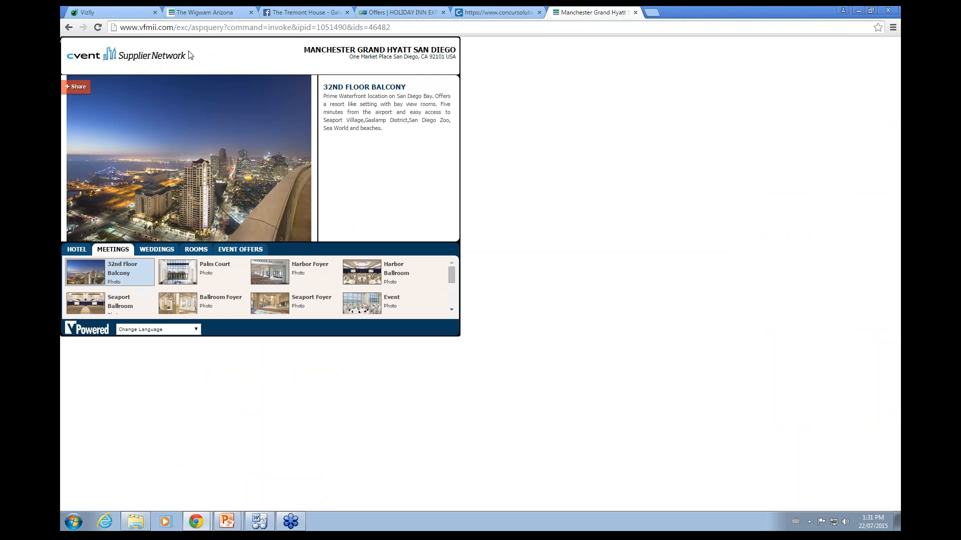
click(174, 249)
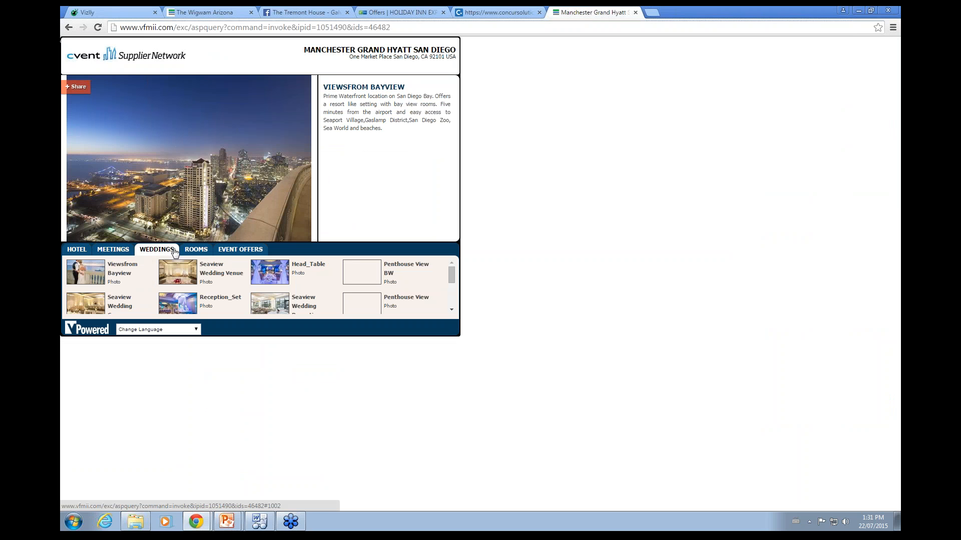
click(195, 250)
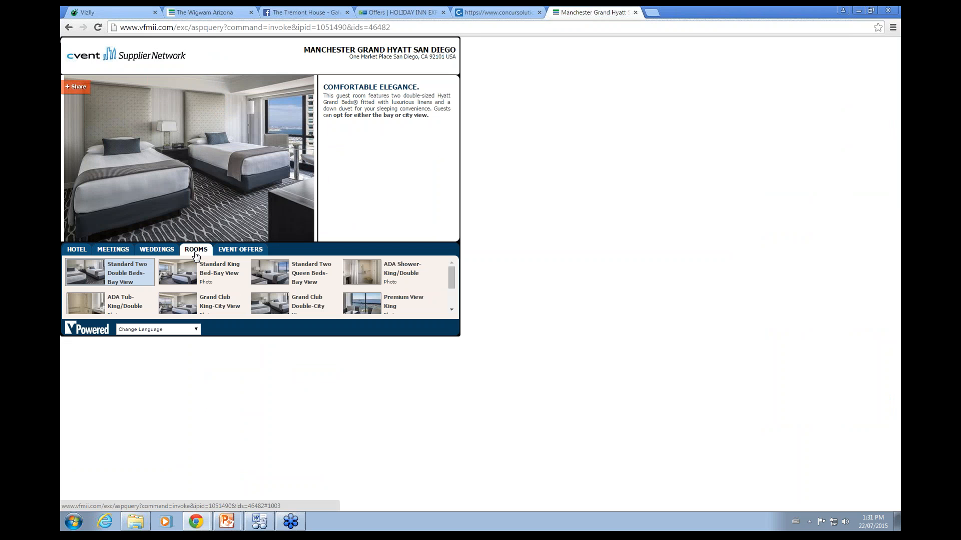
Step: Expand Corporate and Group Travel Sites and assign CVent and Concur Travel to the second story
click(101, 11)
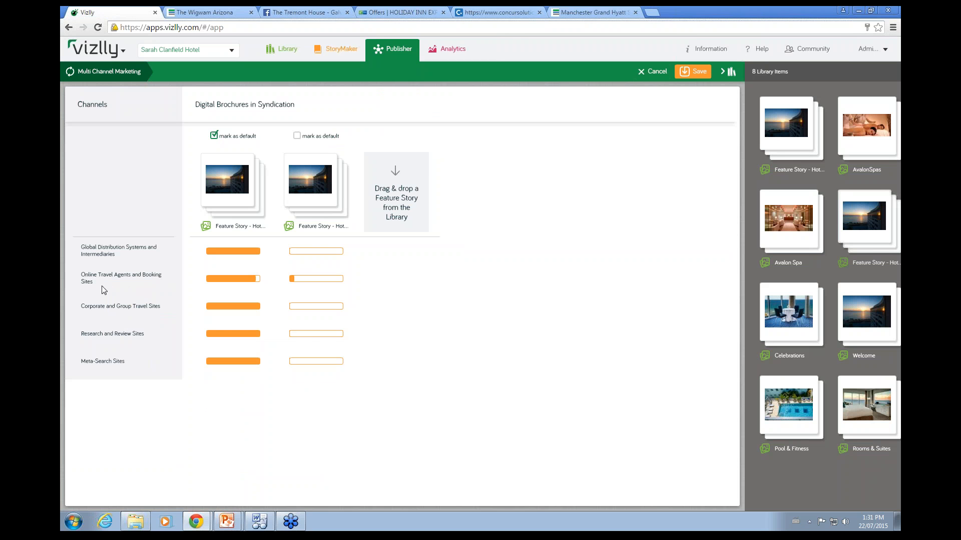
click(106, 311)
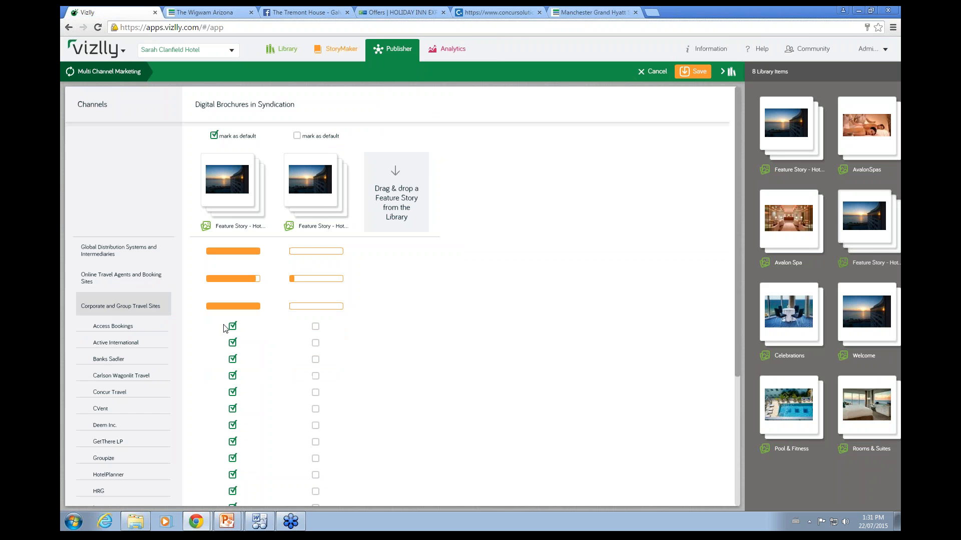
scroll(250, 331, down, 1)
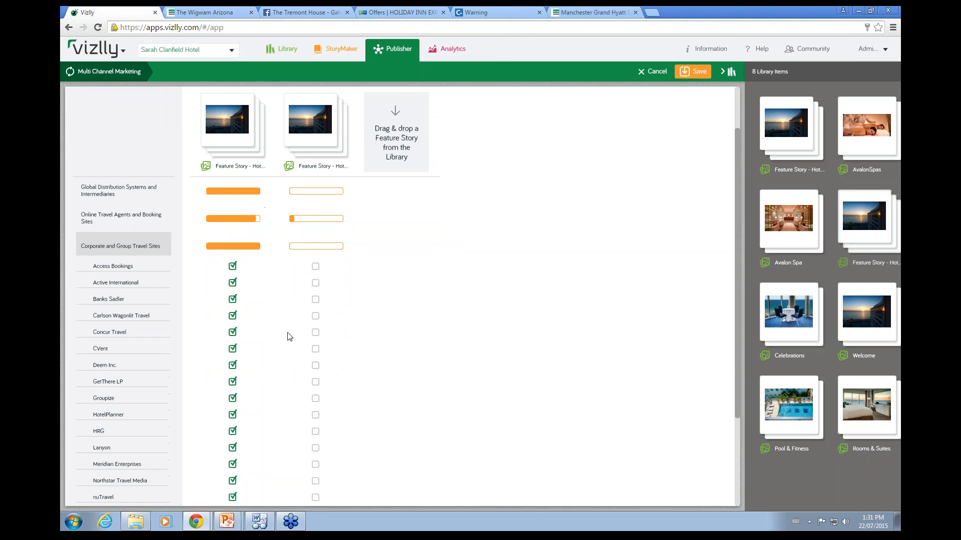
click(314, 349)
click(315, 333)
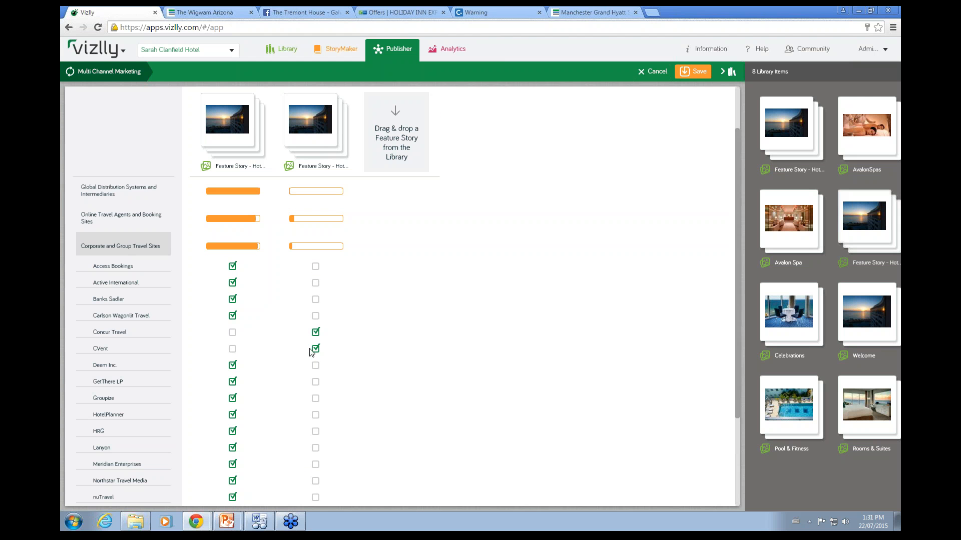
Step: Assign Groupize and HRG to the second Feature Story as well
click(315, 398)
scroll(315, 403, down, 1)
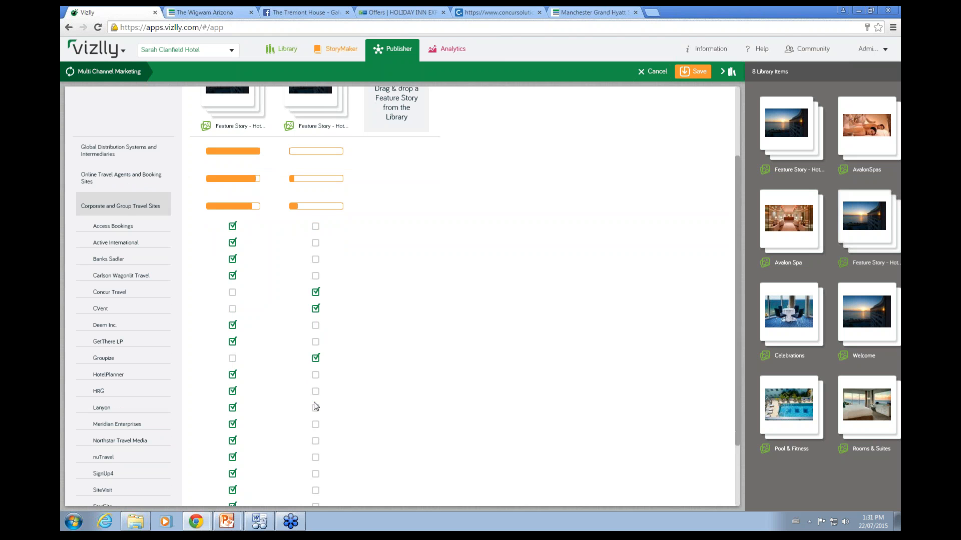
scroll(315, 406, down, 1)
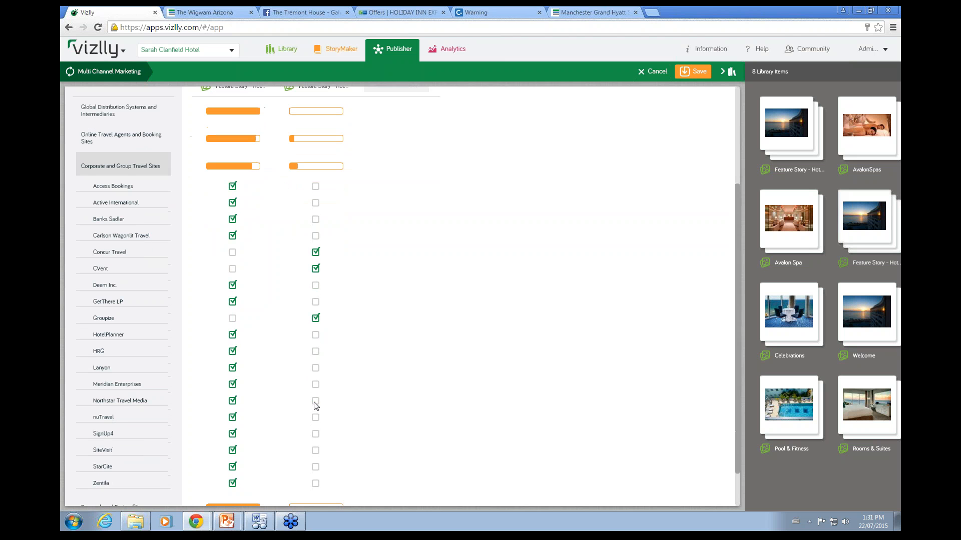
click(316, 353)
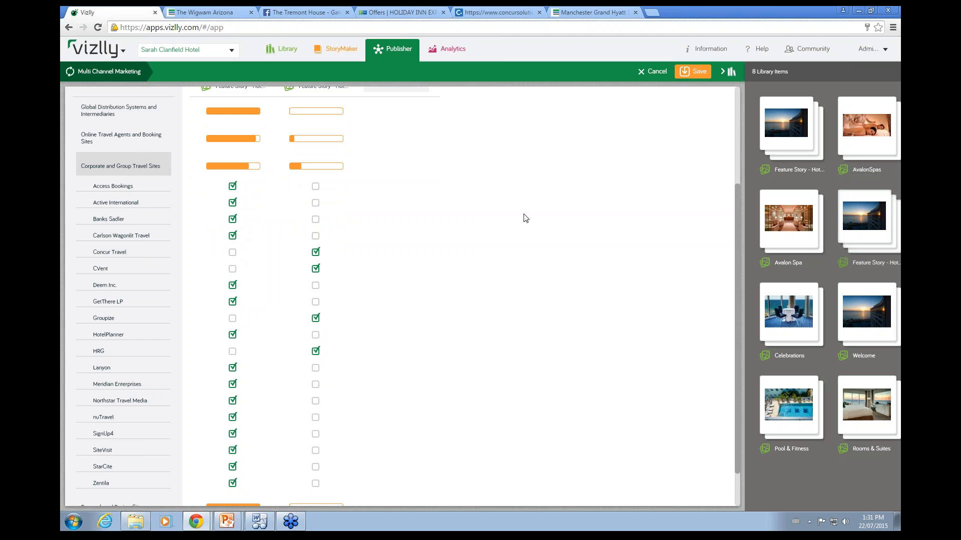
scroll(526, 219, up, 3)
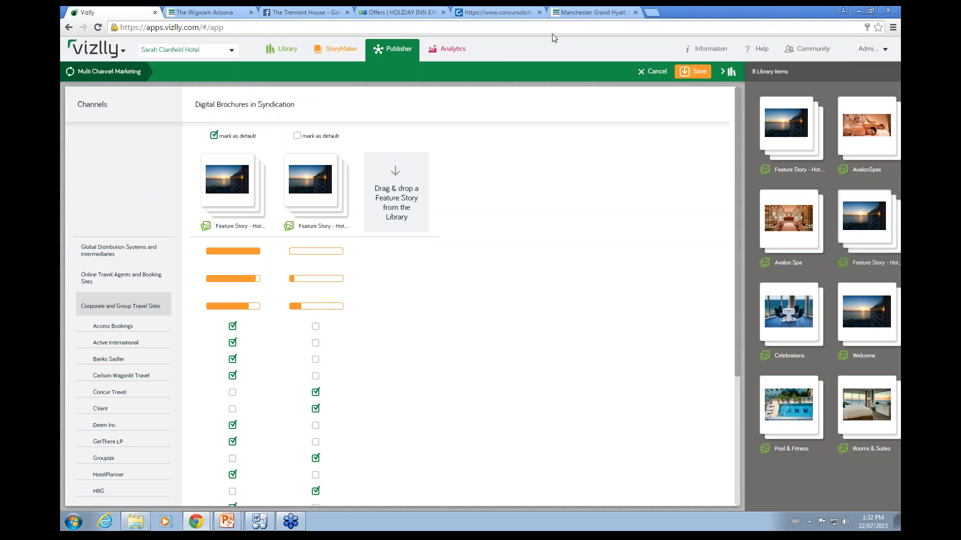
Step: Close the leftover Warning tab and try returning to the Vizlly home page from the publisher page
click(539, 12)
click(535, 14)
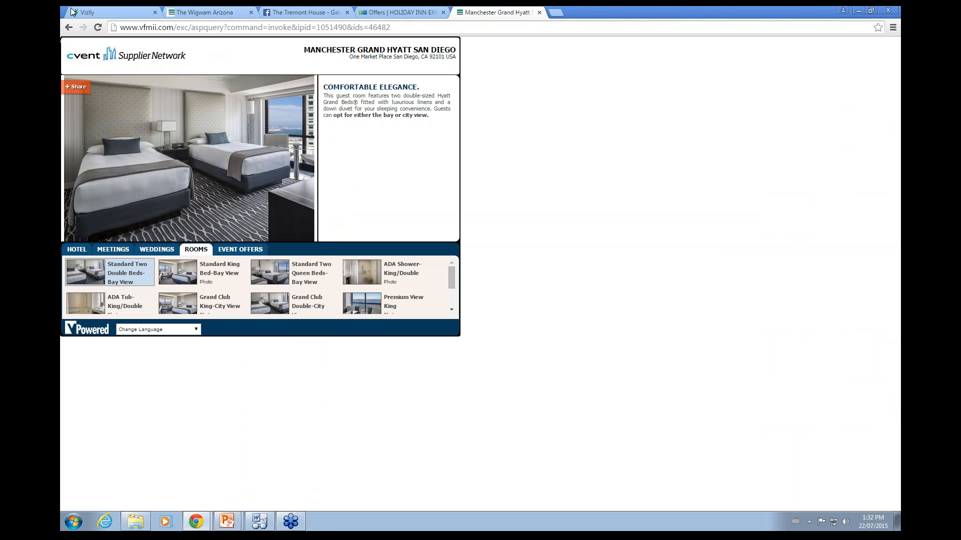
click(129, 11)
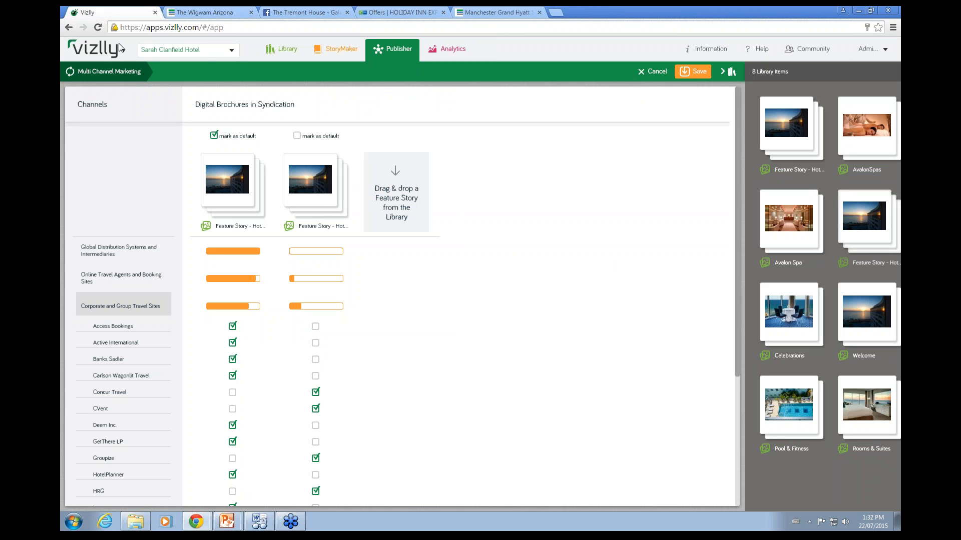
click(103, 52)
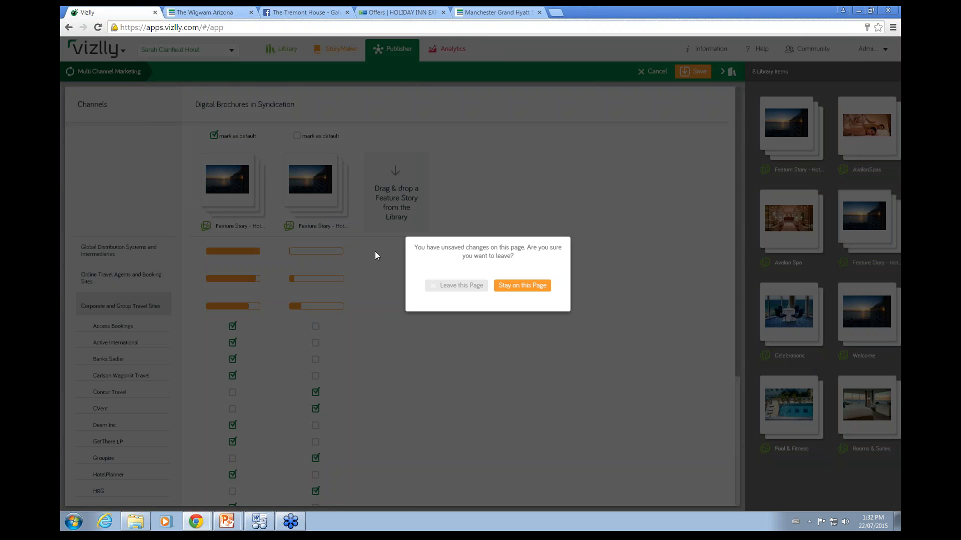
Step: Discard the unsaved channel assignments and leave for the Sarah Clanfield Hotel home dashboard
click(447, 286)
mouse_move(394, 56)
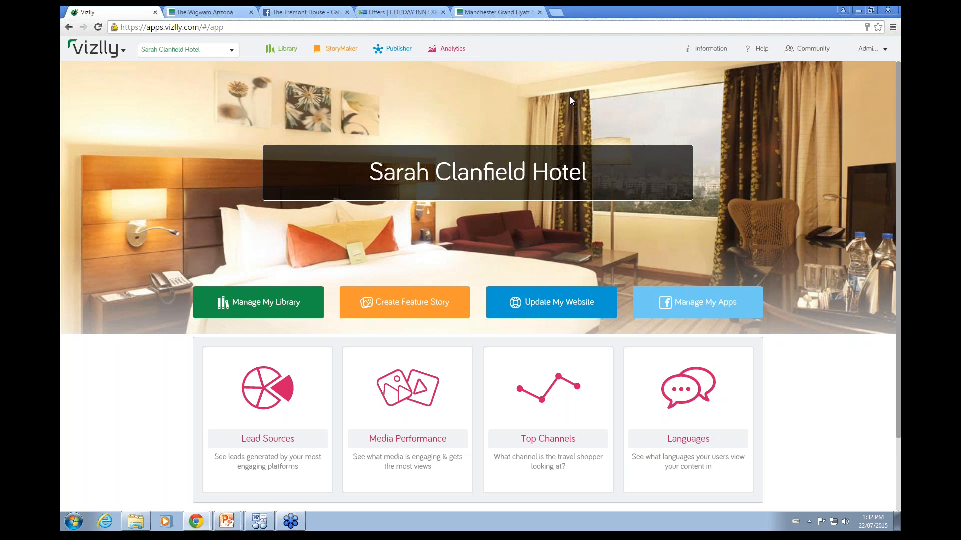
Step: Open Analytics and expand the Summary Reports, Story Performance and All Channels report groups
click(442, 52)
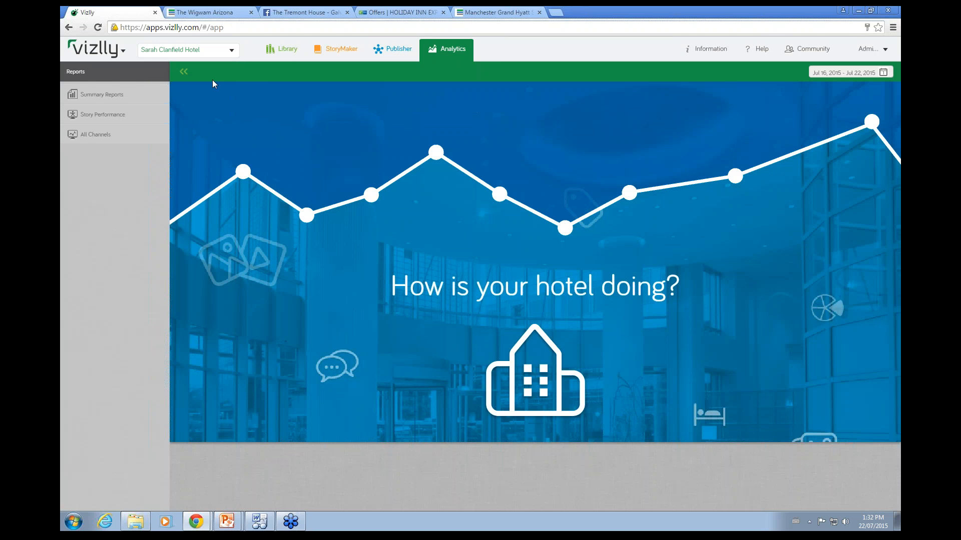
click(90, 94)
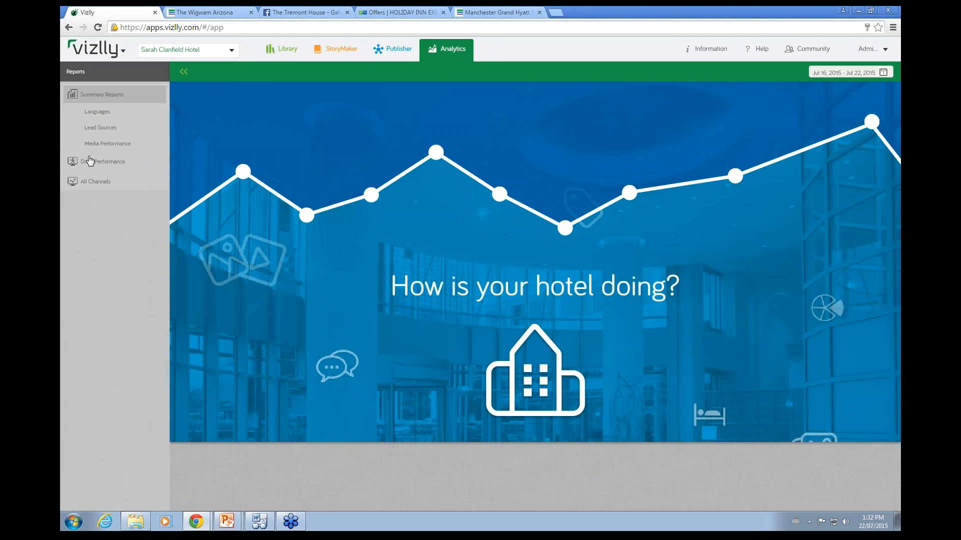
click(90, 162)
click(89, 229)
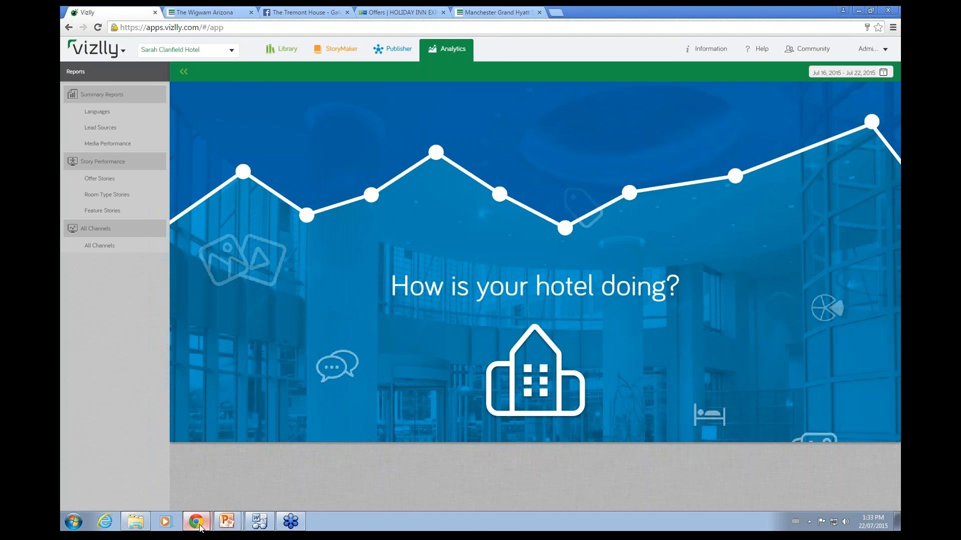
mouse_move(196, 522)
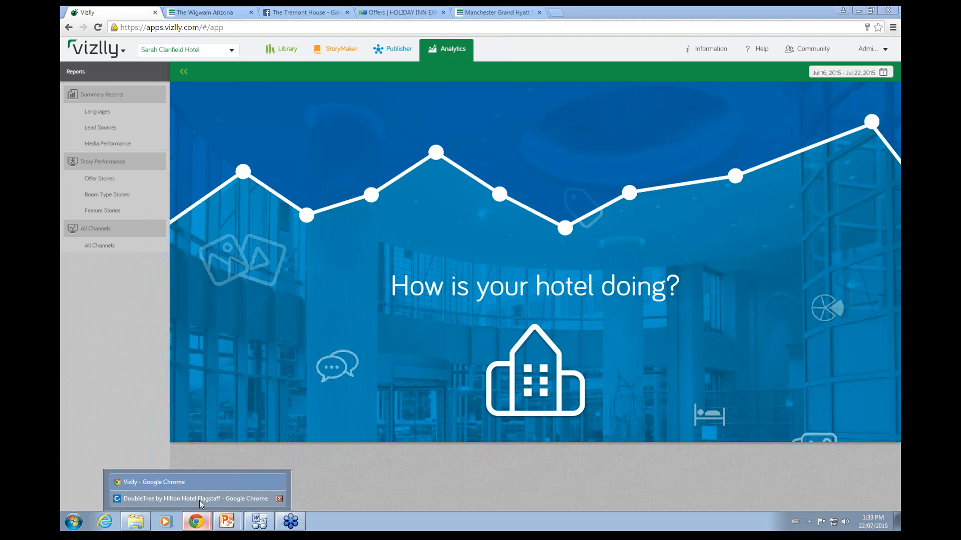
Step: Close the Getting Started with Vizlly slideshow and return to the Vizlly Analytics page
click(211, 482)
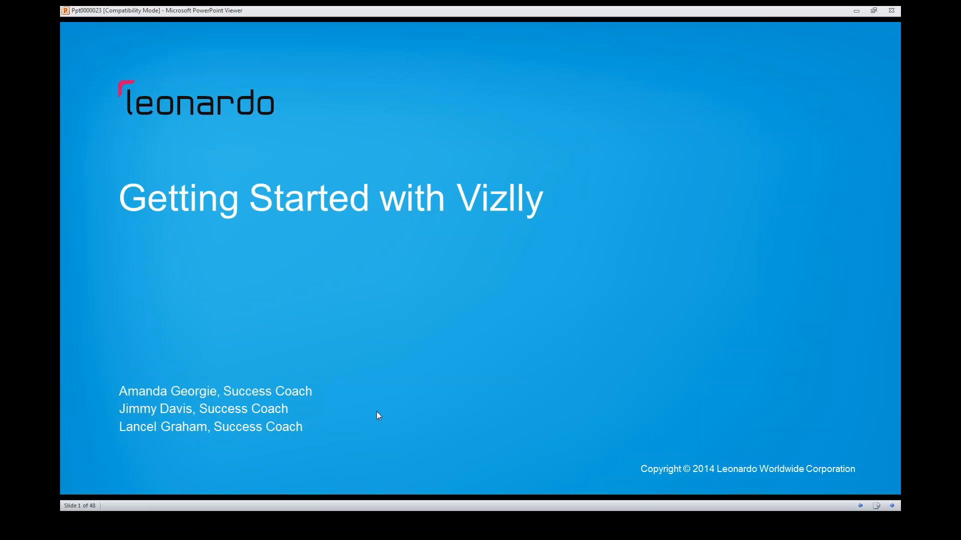
key(Escape)
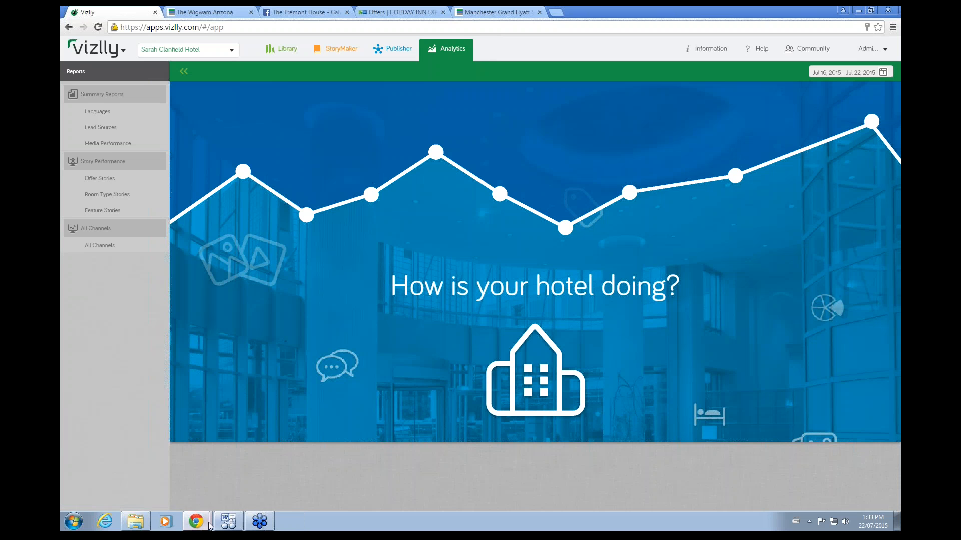
mouse_move(196, 521)
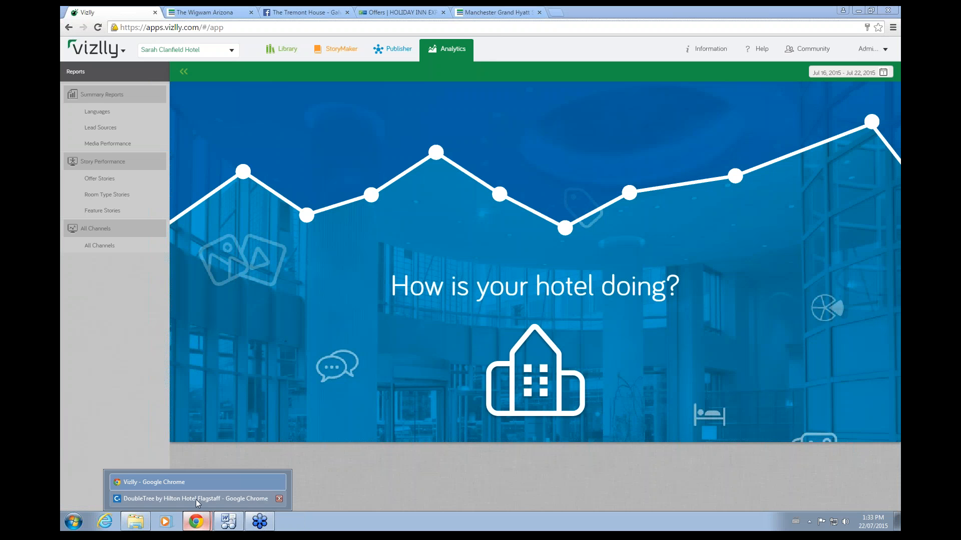
click(316, 359)
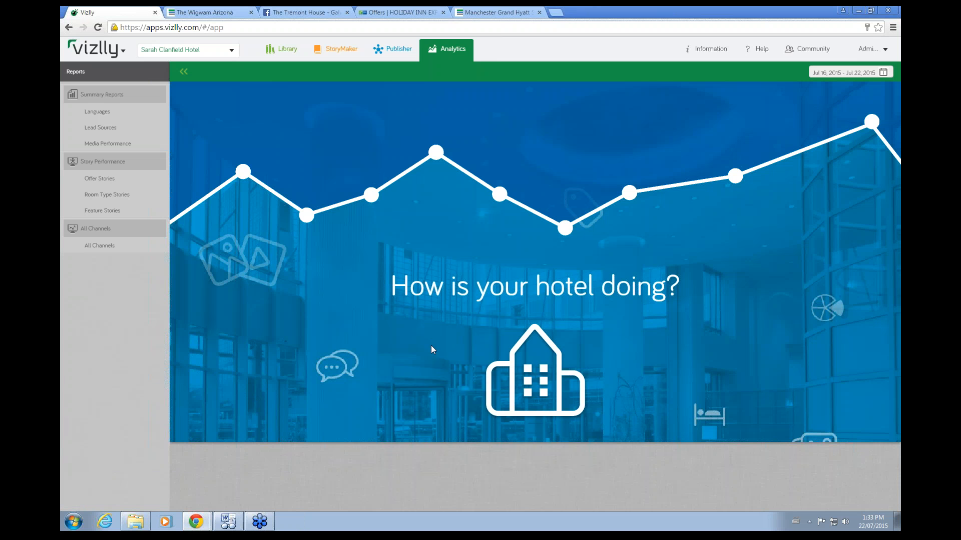